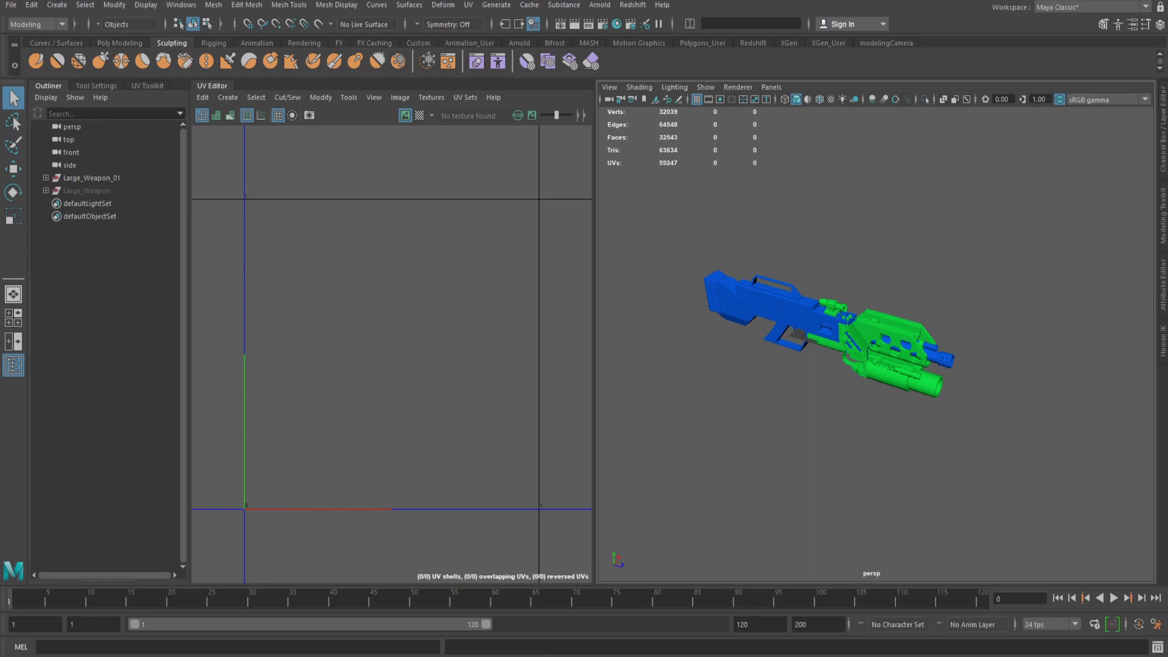
# Examine the weapon model from several sides and view the UV layout of its green parts.
pyautogui.scroll(5, 876, 341)
pyautogui.keyDown('alt'); pyautogui.moveTo(864, 365); pyautogui.dragTo(907, 332); pyautogui.keyUp('alt')
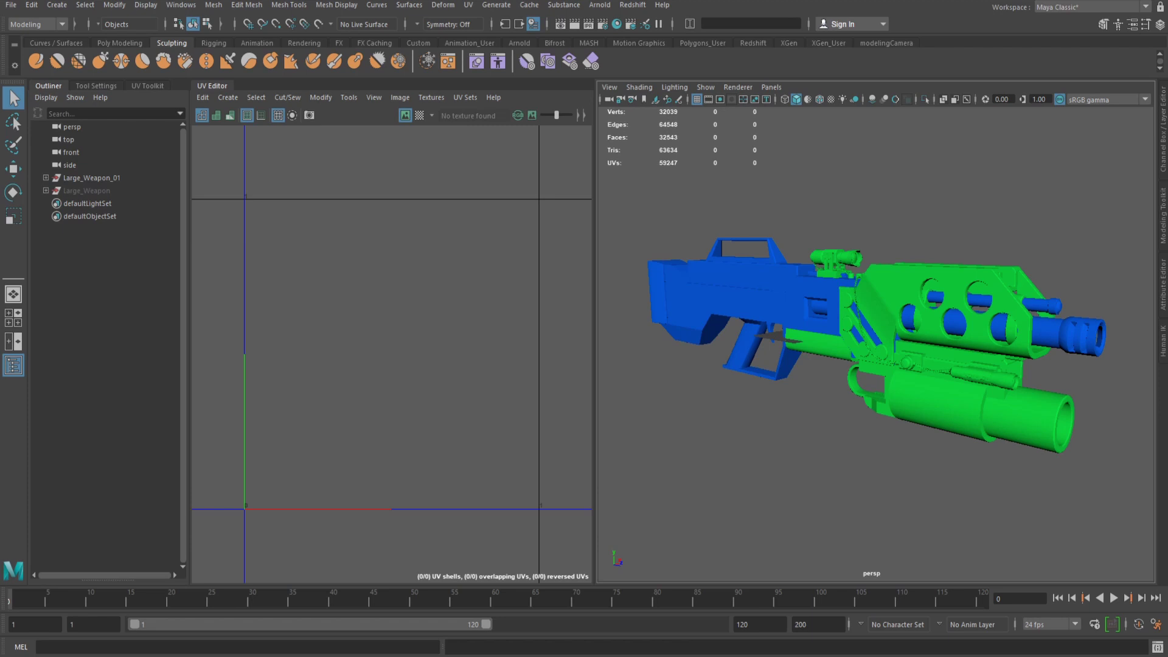
pyautogui.click(974, 405)
pyautogui.keyDown('alt'); pyautogui.moveTo(974, 405); pyautogui.dragTo(861, 414); pyautogui.keyUp('alt')
pyautogui.keyDown('shift'); pyautogui.click(977, 358); pyautogui.keyUp('shift')
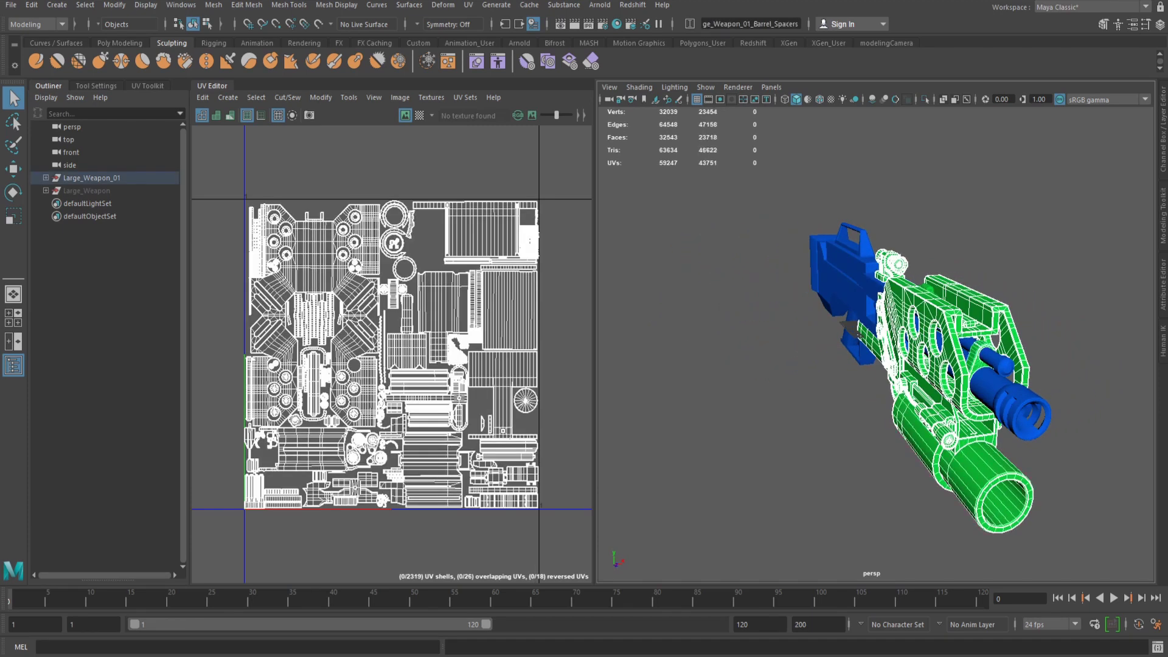
pyautogui.keyDown('alt'); pyautogui.moveTo(977, 359); pyautogui.dragTo(804, 346); pyautogui.keyUp('alt')
pyautogui.keyDown('alt'); pyautogui.moveTo(913, 231); pyautogui.dragTo(1007, 227); pyautogui.keyUp('alt')
pyautogui.keyDown('alt'); pyautogui.moveTo(1116, 225); pyautogui.dragTo(1072, 232); pyautogui.keyUp('alt')
pyautogui.click(1090, 229)
# Apply automatic UV mapping with 6 planes, optimised for less distortion, to the perforated barrel guard.
pyautogui.click(962, 317)
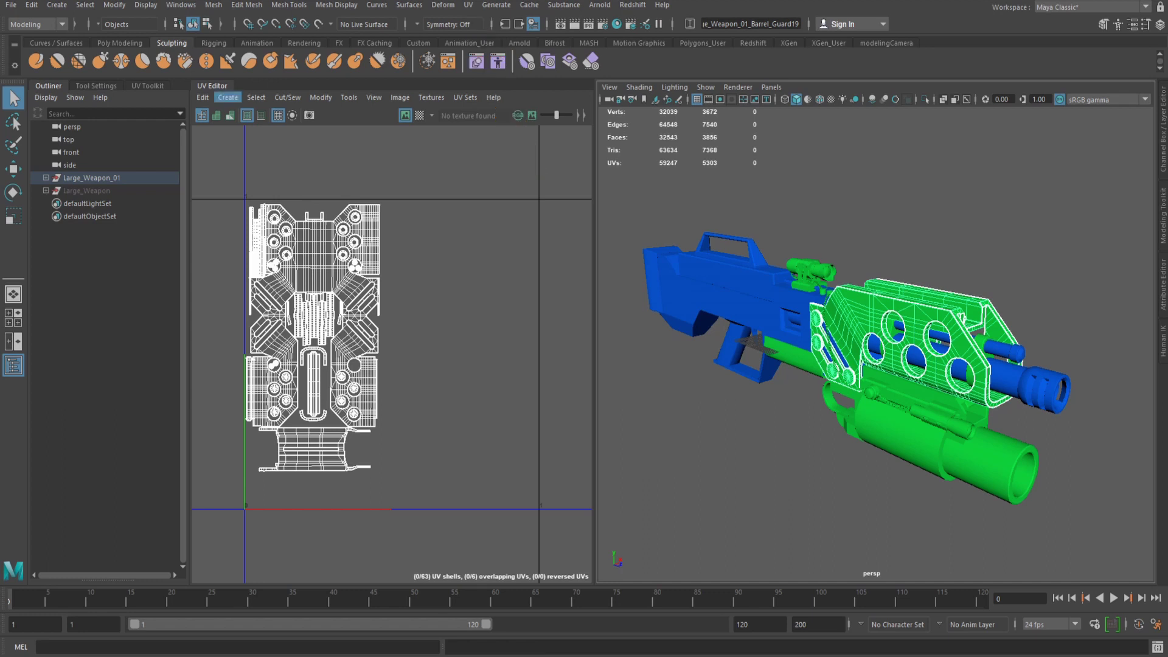
pyautogui.click(228, 97)
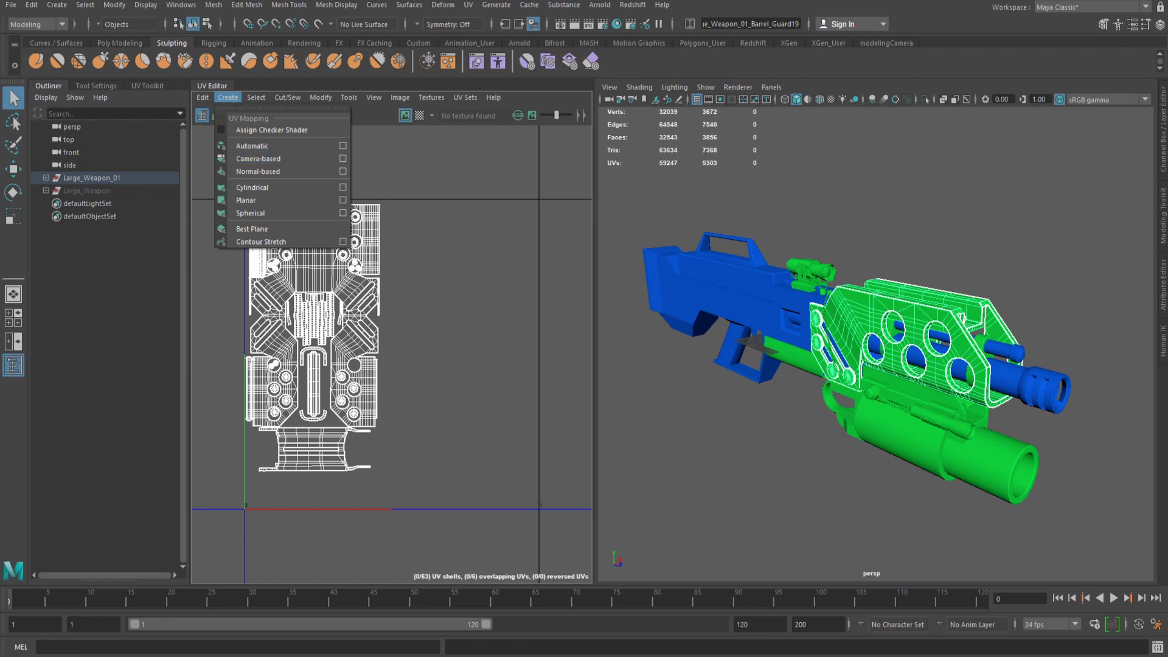
pyautogui.click(343, 146)
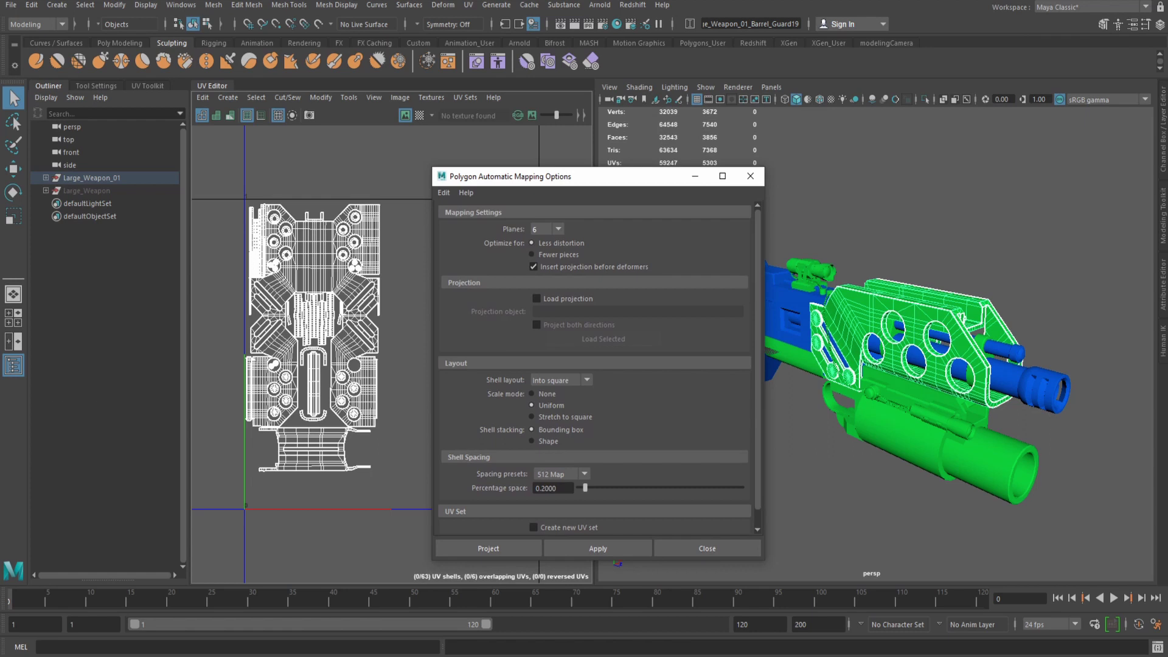
pyautogui.click(598, 548)
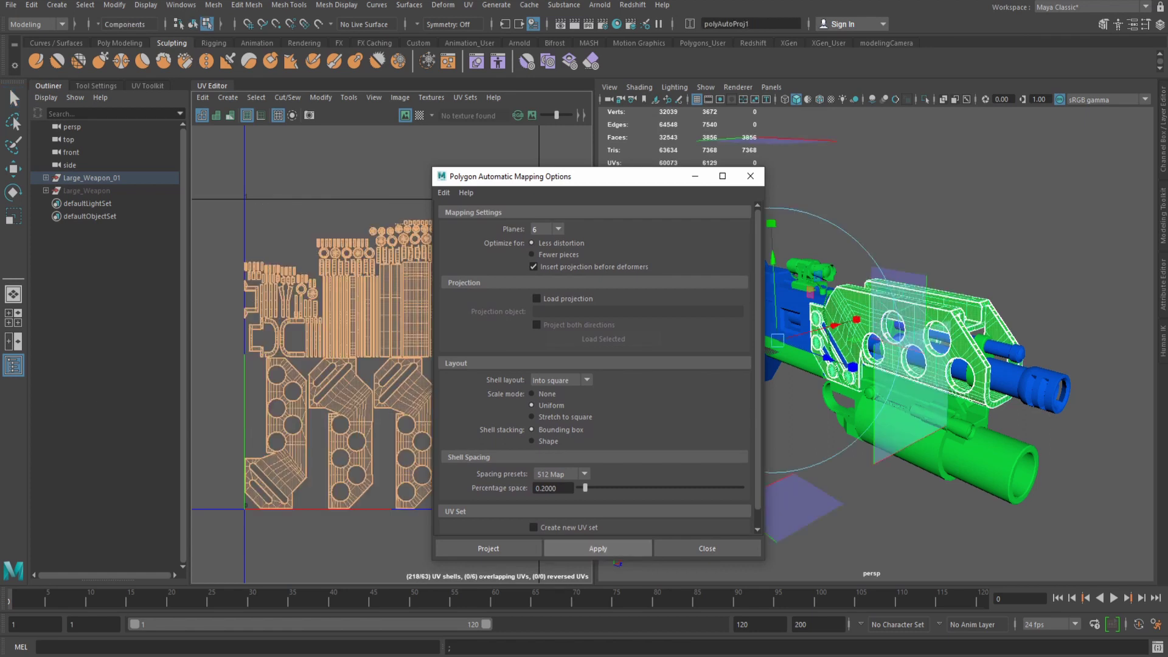
pyautogui.click(707, 549)
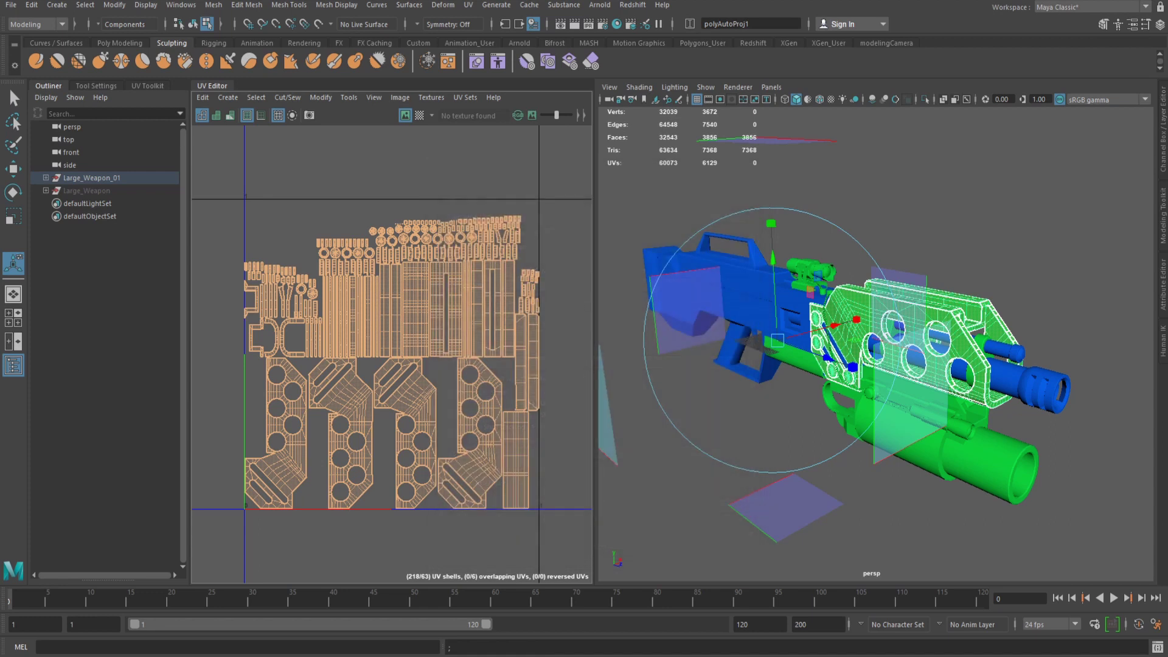
# Isolate the barrel guard in the viewport, clear the selection and show the UV Toolkit.
pyautogui.keyDown('alt'); pyautogui.moveTo(871, 365); pyautogui.dragTo(974, 341); pyautogui.keyUp('alt')
pyautogui.click(926, 99)
pyautogui.scroll(-1, 365, 201)
pyautogui.keyDown('alt'); pyautogui.moveTo(365, 201); pyautogui.dragTo(381, 253, button='middle'); pyautogui.keyUp('alt')
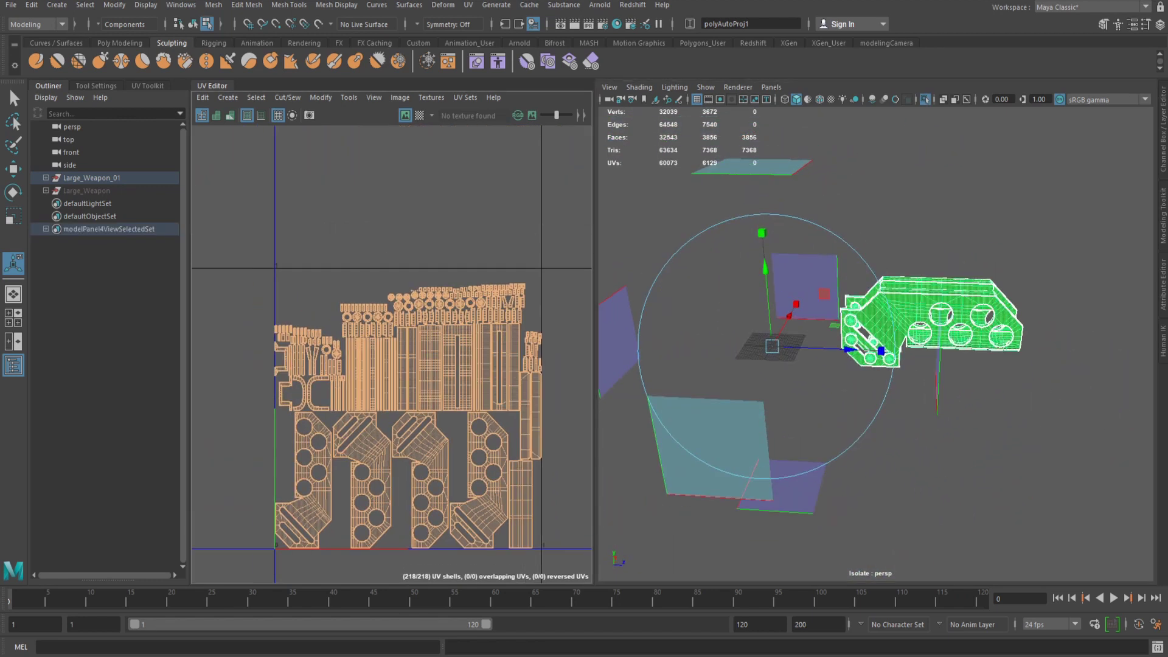
pyautogui.click(377, 244)
pyautogui.click(147, 85)
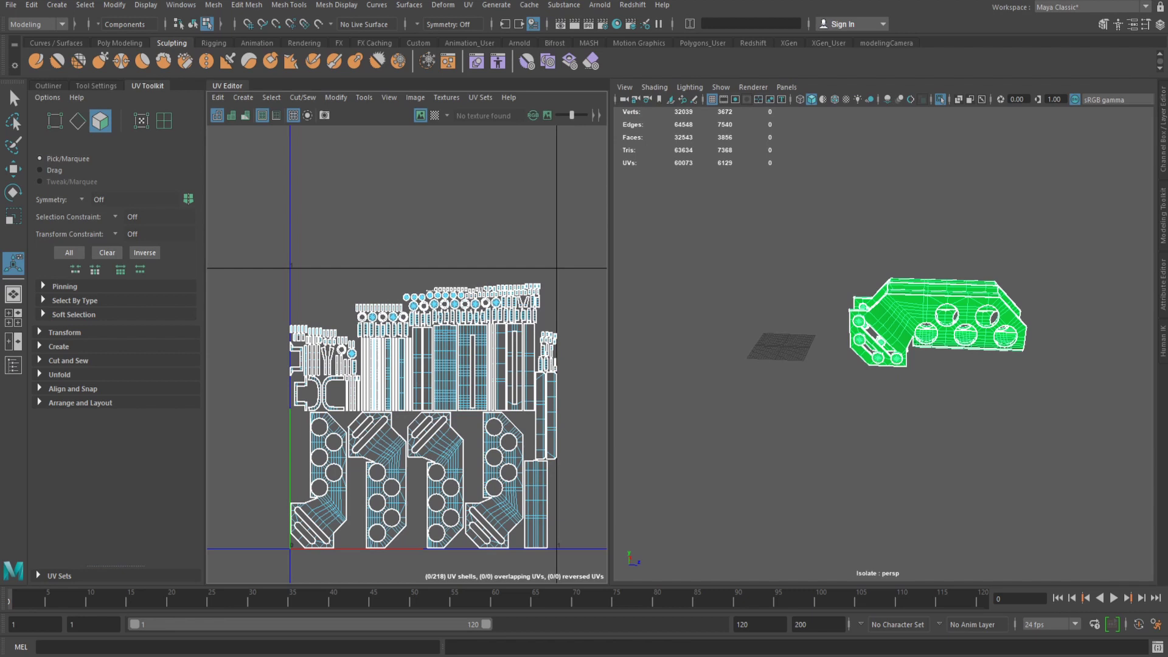
# Select the large panel and long strip UV shells and move them straight up into the empty space above the UV square.
pyautogui.click(165, 120)
pyautogui.click(331, 505)
pyautogui.keyDown('shift'); pyautogui.click(390, 450); pyautogui.keyUp('shift')
pyautogui.keyDown('shift'); pyautogui.click(448, 450); pyautogui.keyUp('shift')
pyautogui.keyDown('shift'); pyautogui.click(507, 499); pyautogui.keyUp('shift')
pyautogui.keyDown('shift'); pyautogui.click(536, 486); pyautogui.keyUp('shift')
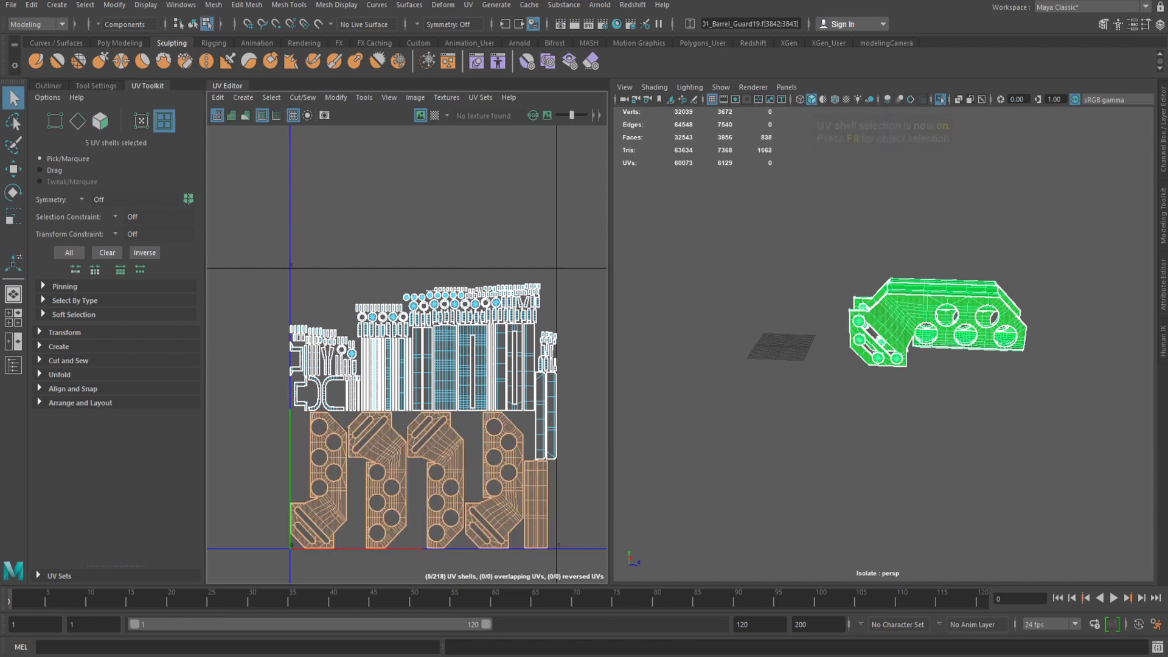
pyautogui.keyDown('shift'); pyautogui.click(551, 435); pyautogui.keyUp('shift')
pyautogui.keyDown('shift'); pyautogui.click(541, 429); pyautogui.keyUp('shift')
pyautogui.keyDown('shift'); pyautogui.click(541, 423); pyautogui.keyUp('shift')
pyautogui.keyDown('shift'); pyautogui.click(541, 420); pyautogui.keyUp('shift')
pyautogui.keyDown('shift'); pyautogui.click(530, 399); pyautogui.keyUp('shift')
pyautogui.keyDown('shift'); pyautogui.moveTo(523, 420); pyautogui.dragTo(420, 365); pyautogui.keyUp('shift')
pyautogui.scroll(-3, 420, 364)
pyautogui.press('w')
pyautogui.moveTo(423, 247); pyautogui.dragTo(422, 61)
pyautogui.scroll(4, 398, 329)
pyautogui.keyDown('alt'); pyautogui.moveTo(398, 328); pyautogui.dragTo(387, 360, button='middle'); pyautogui.keyUp('alt')
pyautogui.moveTo(467, 518); pyautogui.dragTo(233, 411)
pyautogui.scroll(-3, 359, 417)
pyautogui.scroll(4, 396, 429)
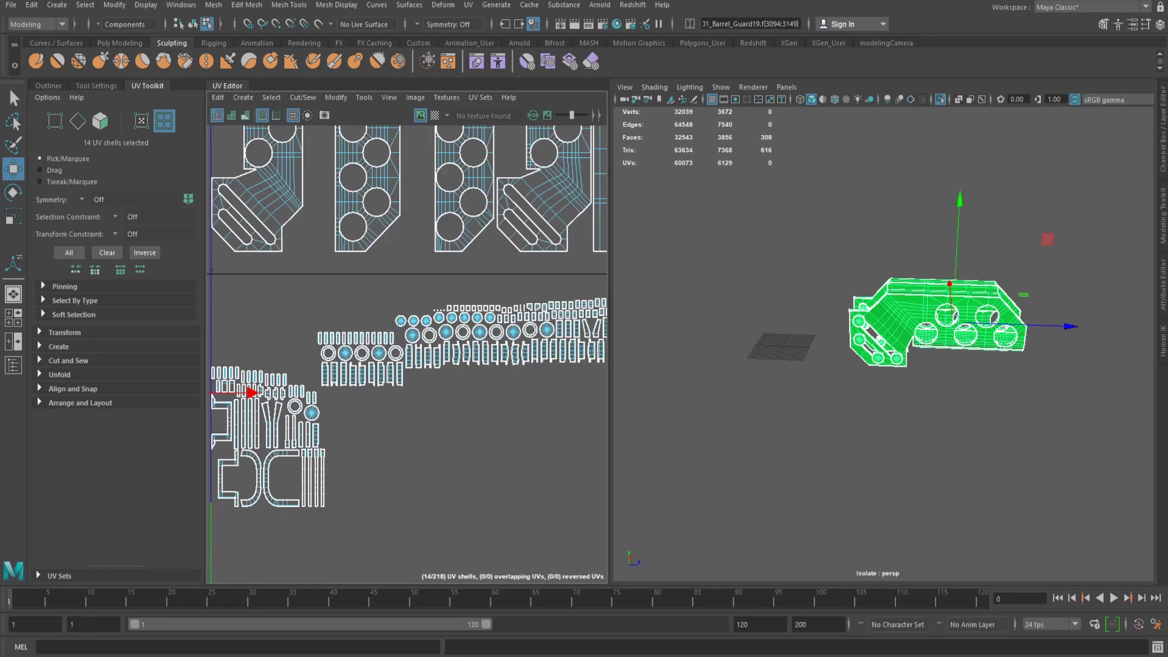
pyautogui.keyDown('alt'); pyautogui.moveTo(396, 429); pyautogui.dragTo(456, 432, button='middle'); pyautogui.keyUp('alt')
pyautogui.scroll(-4, 438, 442)
pyautogui.scroll(4, 390, 474)
pyautogui.keyDown('alt'); pyautogui.moveTo(426, 396); pyautogui.dragTo(358, 521, button='middle'); pyautogui.keyUp('alt')
# Select the long upper outer edge of the guard's side panel and stitch the adjoining UV shells together, A to B.
pyautogui.click(78, 121)
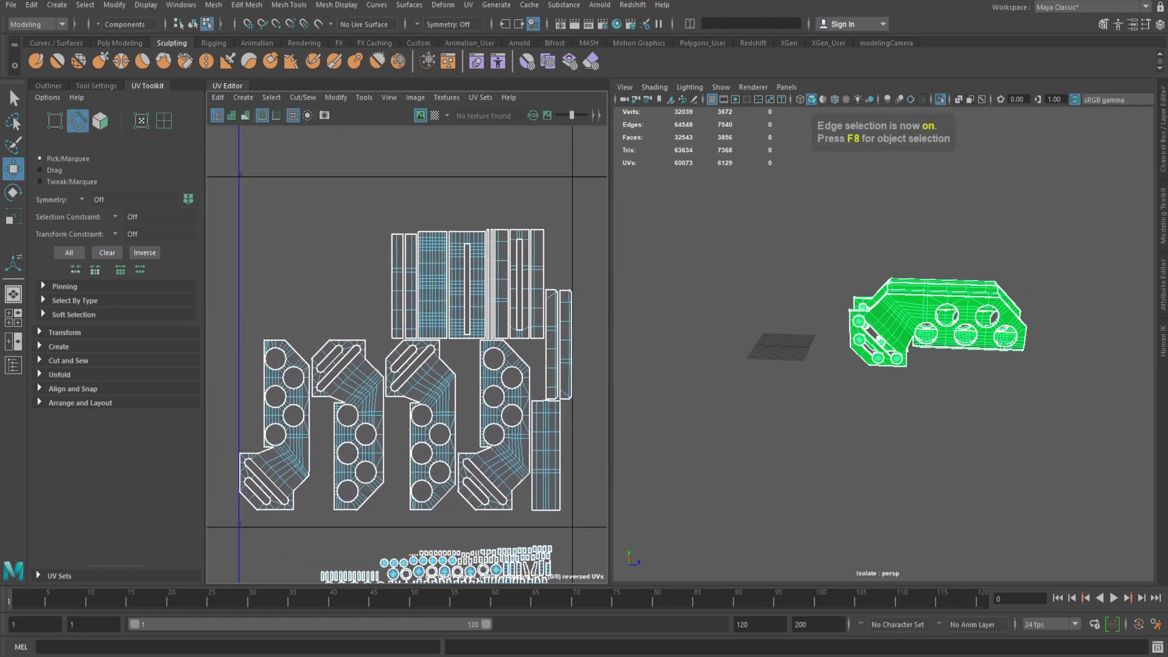
pyautogui.keyDown('alt'); pyautogui.moveTo(998, 328); pyautogui.dragTo(907, 304); pyautogui.keyUp('alt')
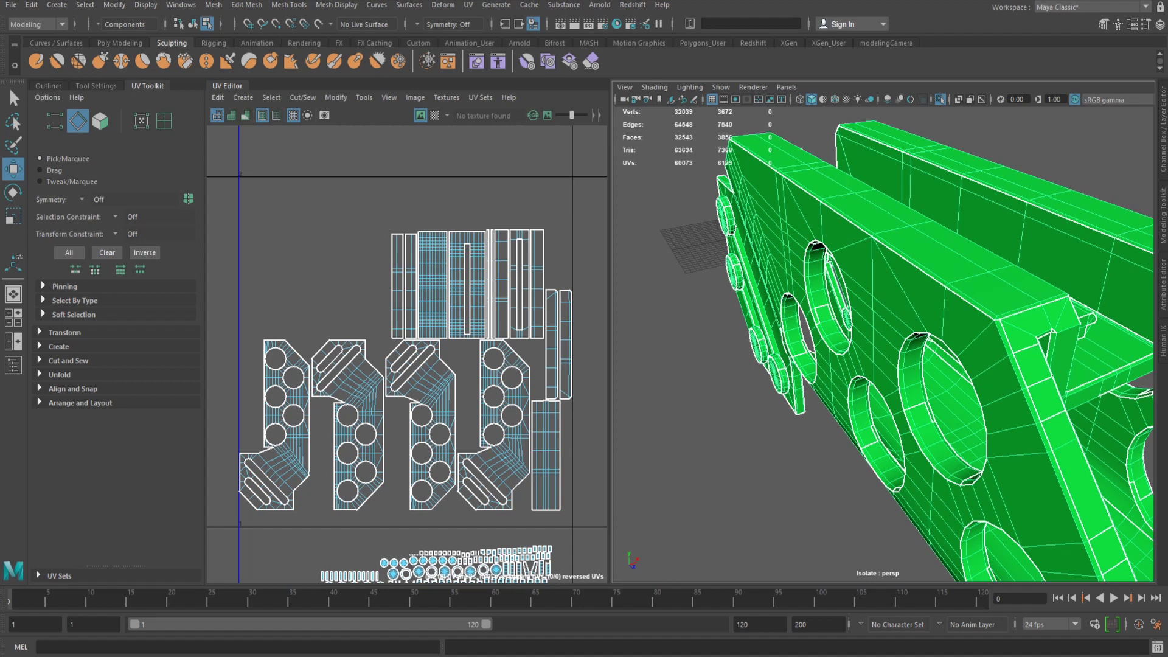
pyautogui.click(919, 268)
pyautogui.keyDown('shift'); pyautogui.doubleClick(802, 189); pyautogui.keyUp('shift')
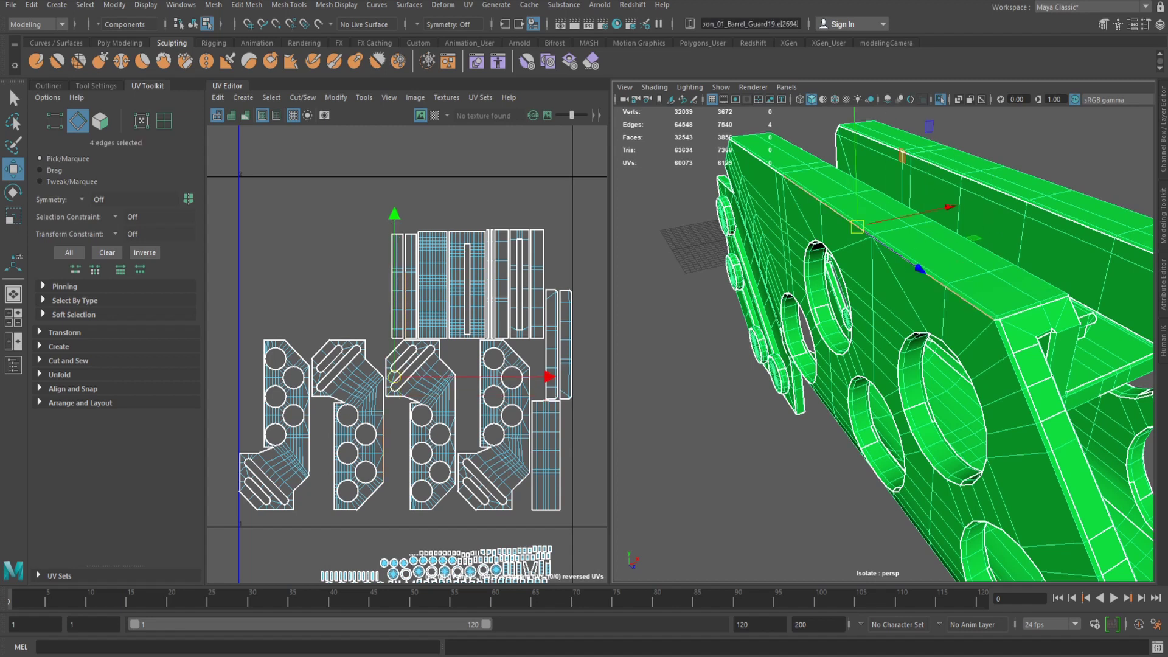
pyautogui.keyDown('shift'); pyautogui.click(755, 156); pyautogui.keyUp('shift')
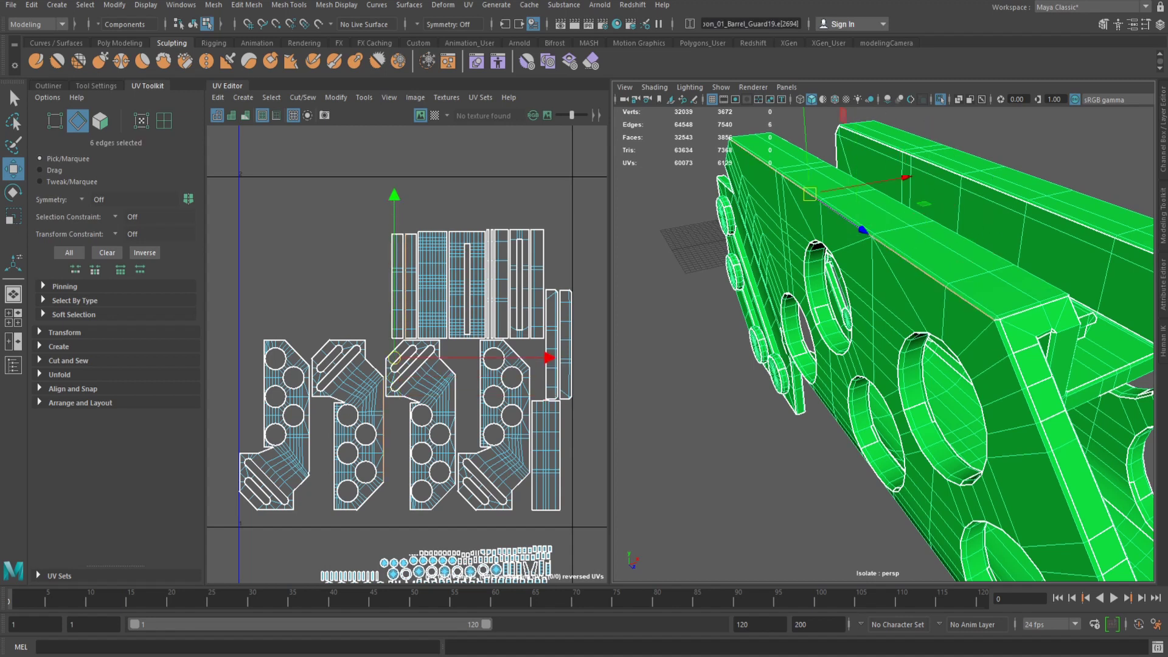
pyautogui.keyDown('alt'); pyautogui.moveTo(882, 341); pyautogui.dragTo(846, 322); pyautogui.keyUp('alt')
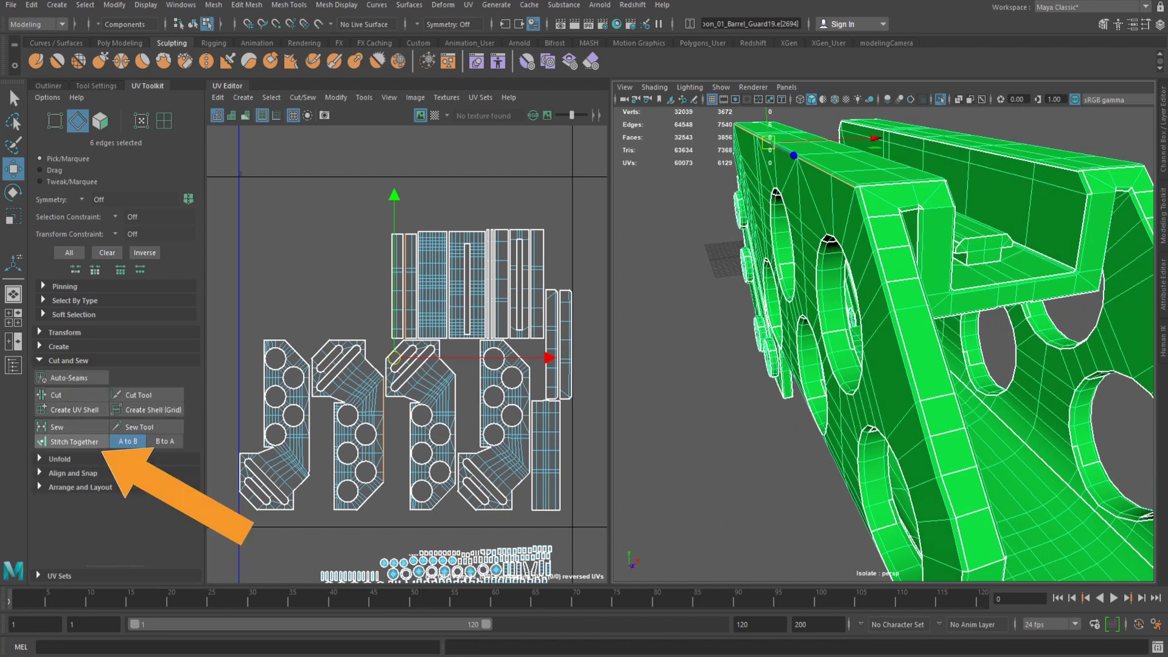
pyautogui.click(73, 442)
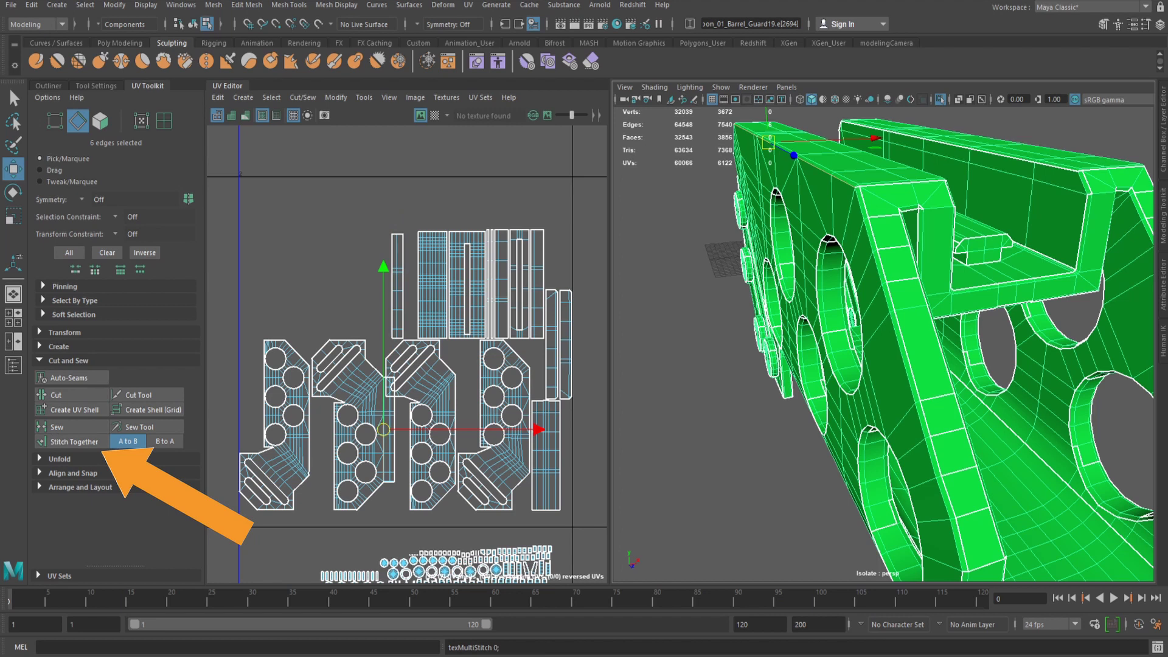
# Move the stitched side panel shell out of the layout into the empty space above.
pyautogui.scroll(5, 347, 497)
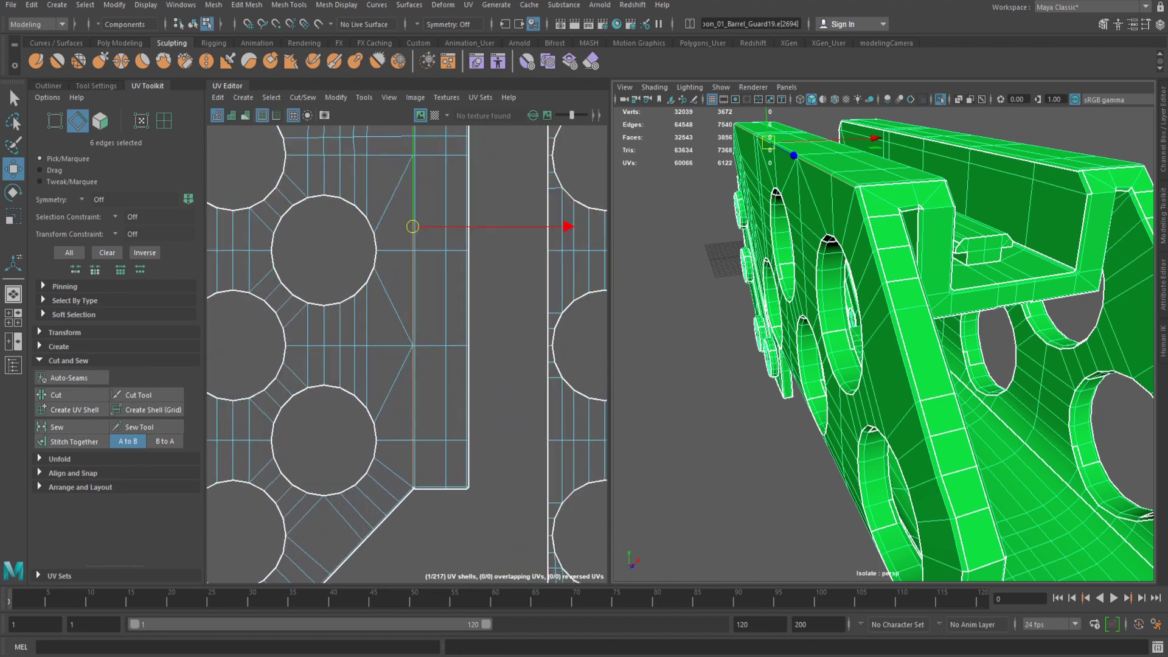
pyautogui.scroll(-8, 415, 426)
pyautogui.hotkey('alt', 'F12')
pyautogui.click(404, 420)
pyautogui.moveTo(404, 429); pyautogui.dragTo(376, 187)
pyautogui.scroll(9, 385, 167)
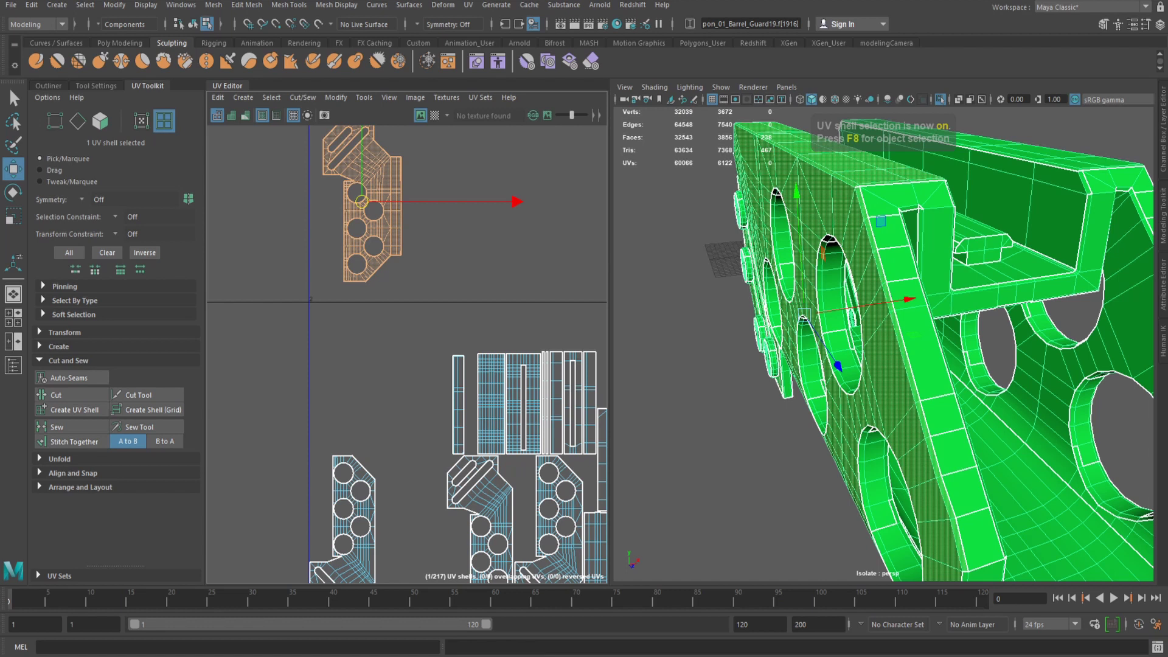
# Stitch the neighbouring strip and side panel shells to the moved shell along their shared edges.
pyautogui.press('F10')
pyautogui.doubleClick(424, 365)
pyautogui.click(73, 442)
pyautogui.keyDown('alt'); pyautogui.moveTo(442, 341); pyautogui.dragTo(426, 340, button='middle'); pyautogui.keyUp('alt')
pyautogui.moveTo(476, 232); pyautogui.dragTo(426, 486)
pyautogui.click(74, 440)
pyautogui.moveTo(510, 488); pyautogui.dragTo(506, 244)
pyautogui.click(74, 440)
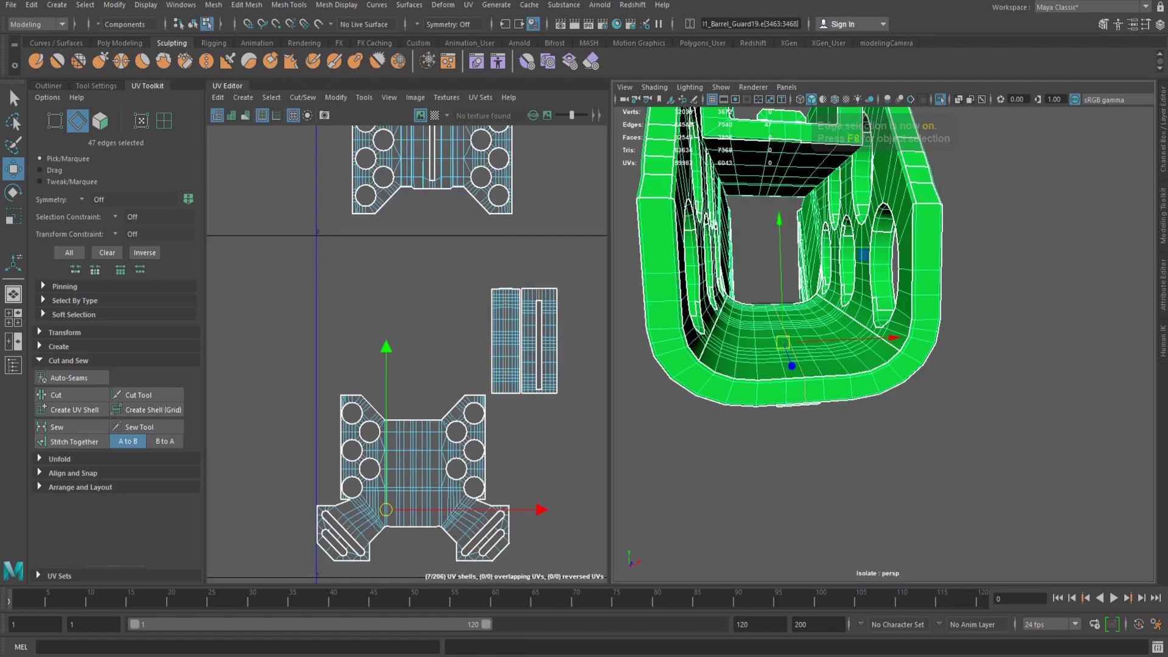
# Cut the UV shell of the guard's inner floor lengthwise along its centre edges.
pyautogui.keyDown('alt'); pyautogui.moveTo(822, 341); pyautogui.dragTo(870, 344, button='right'); pyautogui.keyUp('alt')
pyautogui.keyDown('alt'); pyautogui.moveTo(870, 343); pyautogui.dragTo(916, 357, button='middle'); pyautogui.keyUp('alt')
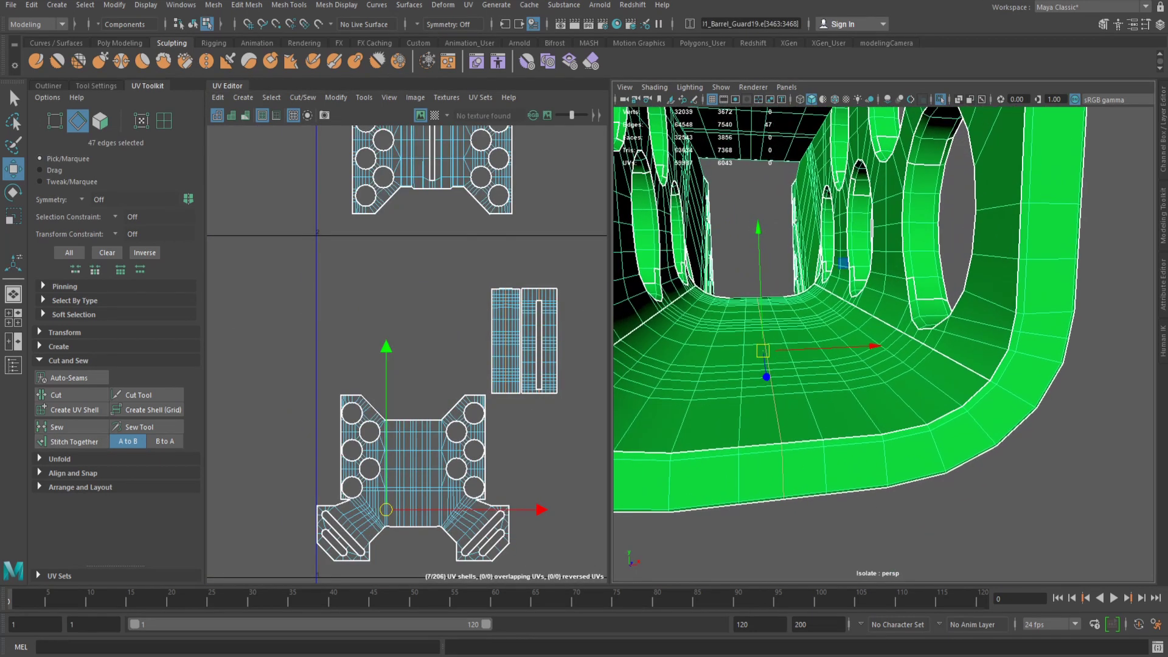
pyautogui.keyDown('alt'); pyautogui.moveTo(852, 389); pyautogui.dragTo(943, 249); pyautogui.keyUp('alt')
pyautogui.keyDown('alt'); pyautogui.moveTo(882, 317); pyautogui.dragTo(931, 389); pyautogui.keyUp('alt')
pyautogui.scroll(5, 528, 378)
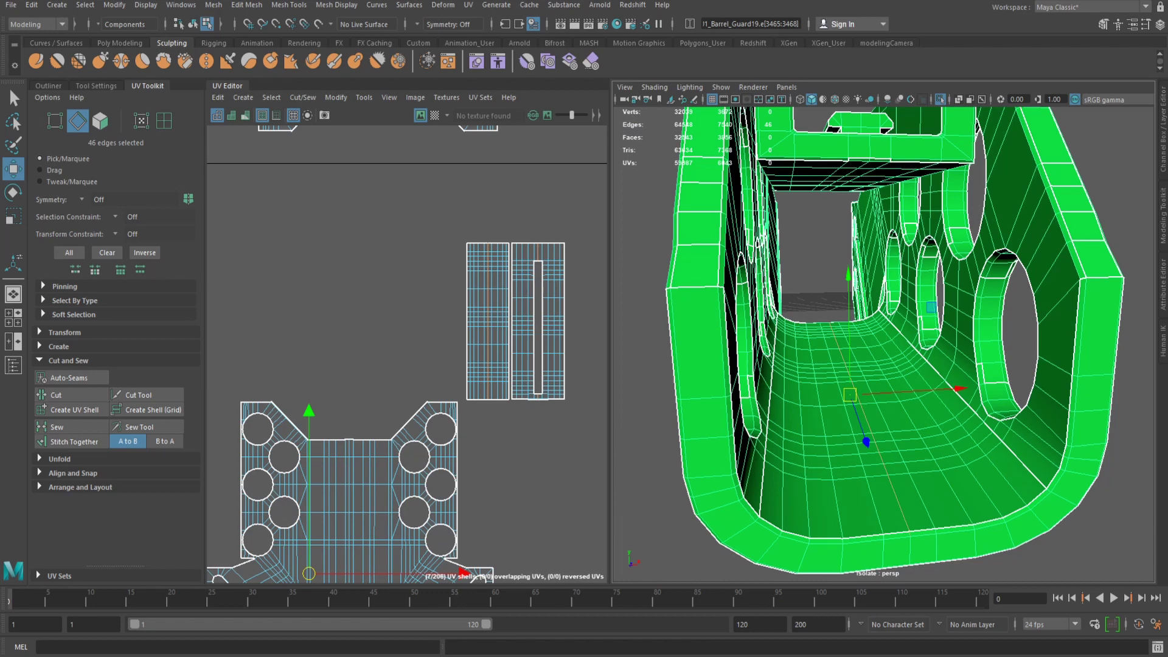
pyautogui.scroll(3, 469, 362)
pyautogui.doubleClick(492, 341)
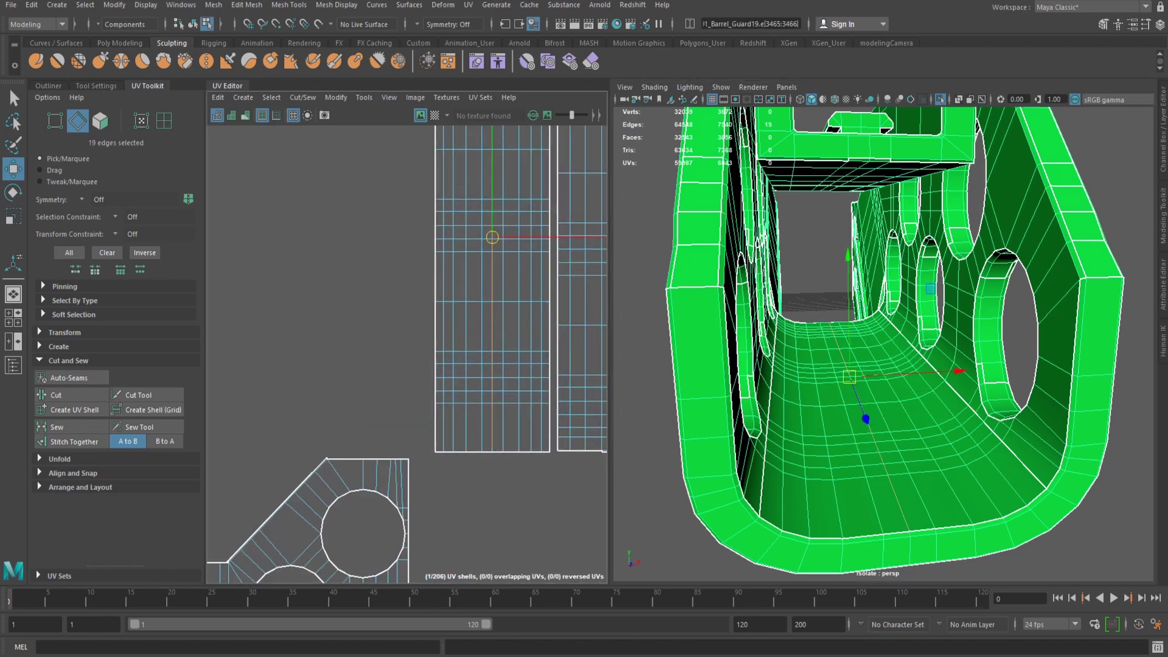
pyautogui.keyDown('alt'); pyautogui.moveTo(840, 377); pyautogui.dragTo(876, 350); pyautogui.keyUp('alt')
pyautogui.scroll(-4, 877, 350)
pyautogui.click(67, 394)
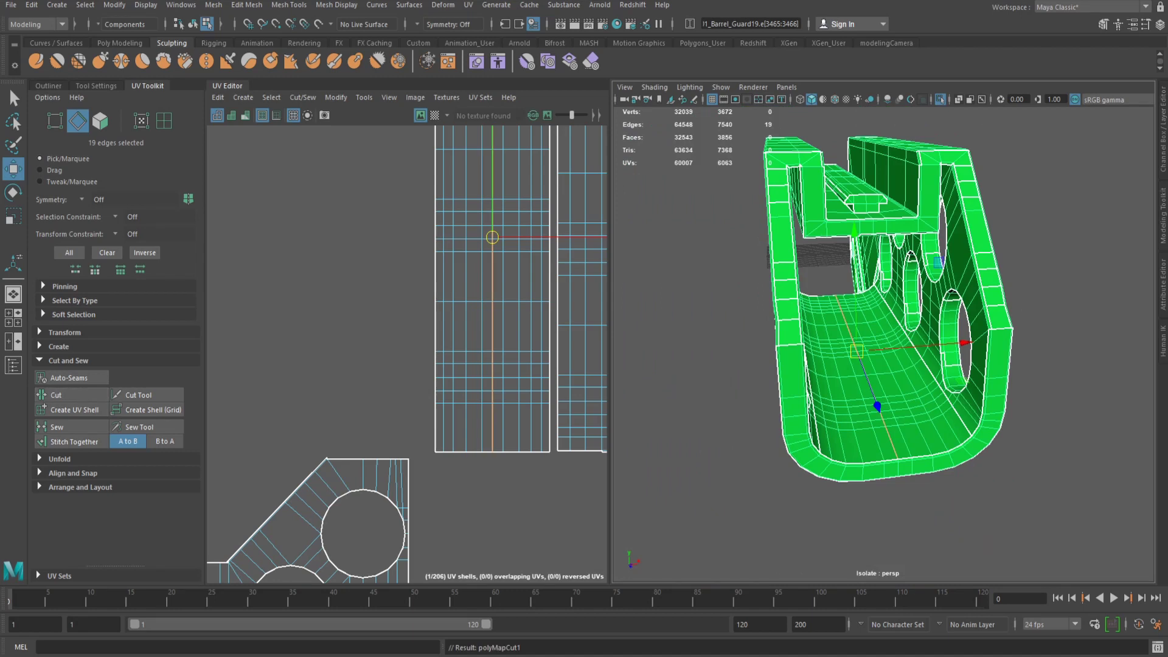
# Cut the slotted strip's UV shell along the short centre edges at the ends of its slot.
pyautogui.keyDown('alt'); pyautogui.moveTo(462, 341); pyautogui.dragTo(378, 358, button='middle'); pyautogui.keyUp('alt')
pyautogui.doubleClick(545, 461)
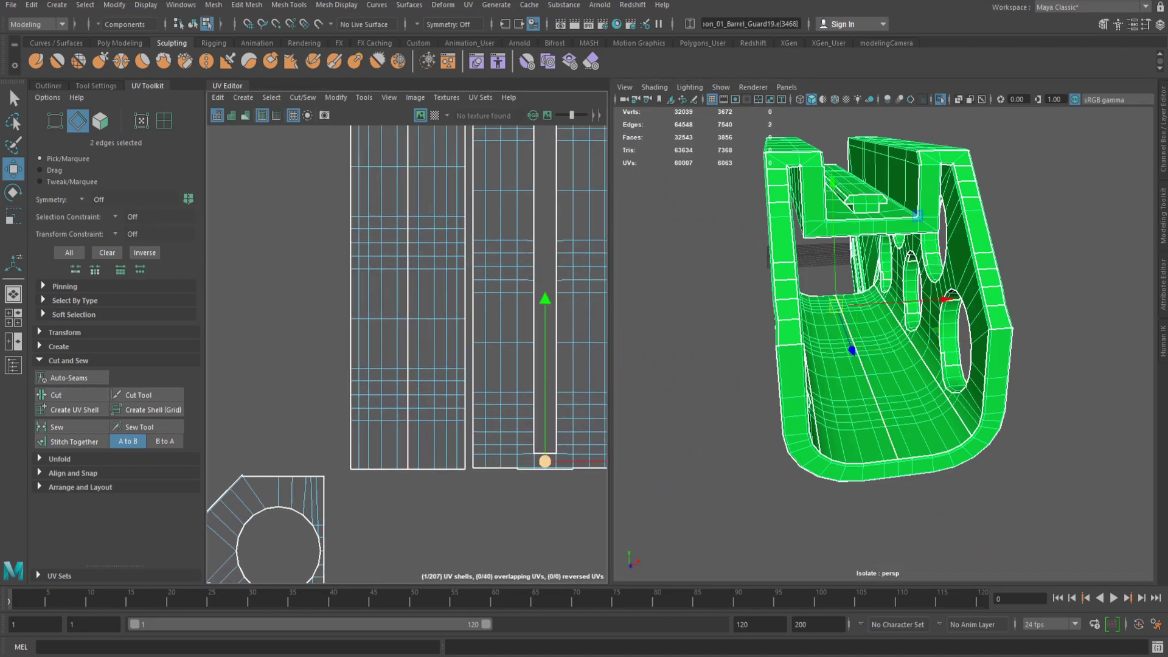
pyautogui.keyDown('alt'); pyautogui.moveTo(524, 292); pyautogui.dragTo(479, 259, button='middle'); pyautogui.keyUp('alt')
pyautogui.scroll(10, 494, 435)
pyautogui.scroll(-5, 358, 422)
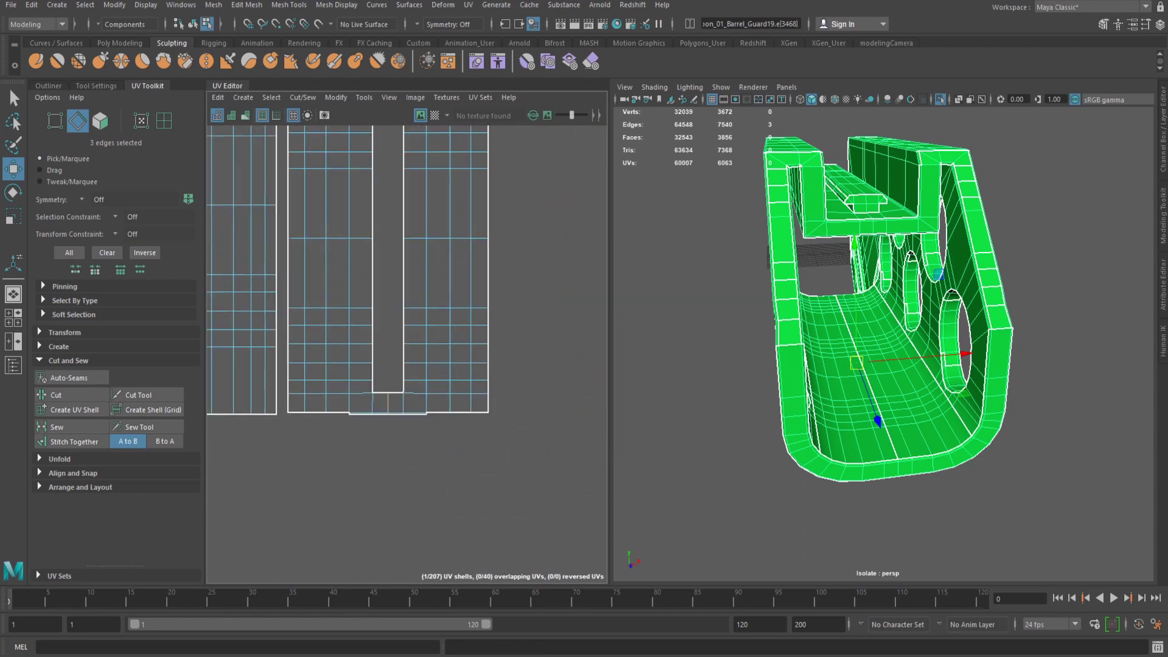
pyautogui.click(67, 395)
pyautogui.scroll(-6, 431, 419)
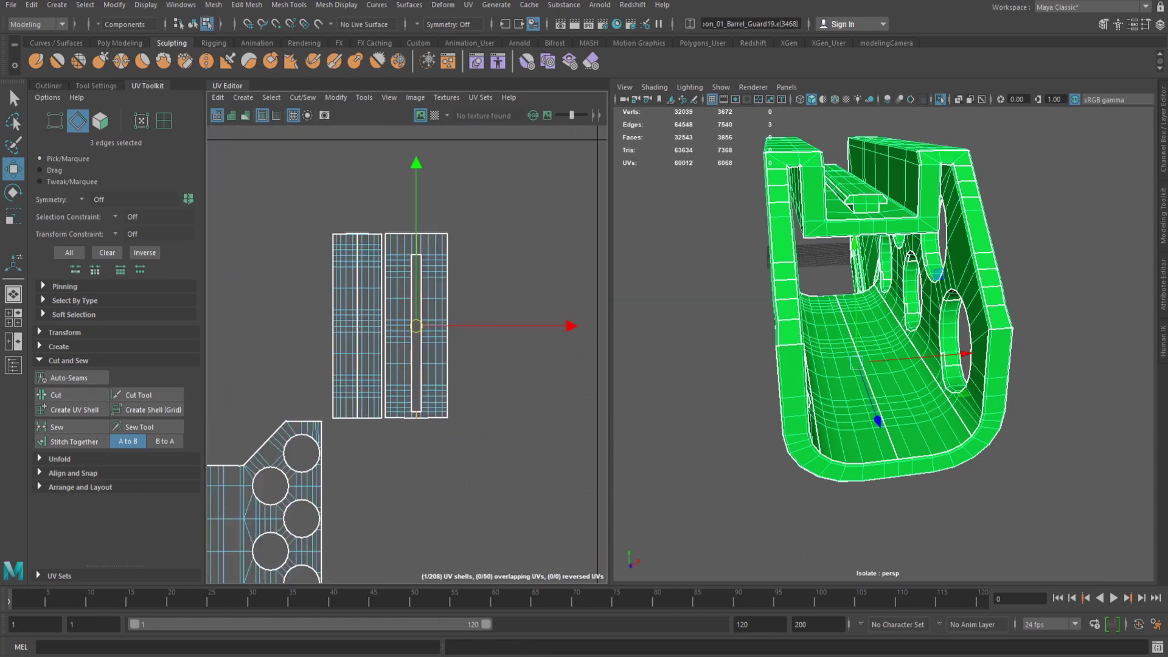
pyautogui.keyDown('alt'); pyautogui.moveTo(431, 419); pyautogui.dragTo(448, 445, button='middle'); pyautogui.keyUp('alt')
pyautogui.keyDown('alt'); pyautogui.moveTo(870, 353); pyautogui.dragTo(901, 359); pyautogui.keyUp('alt')
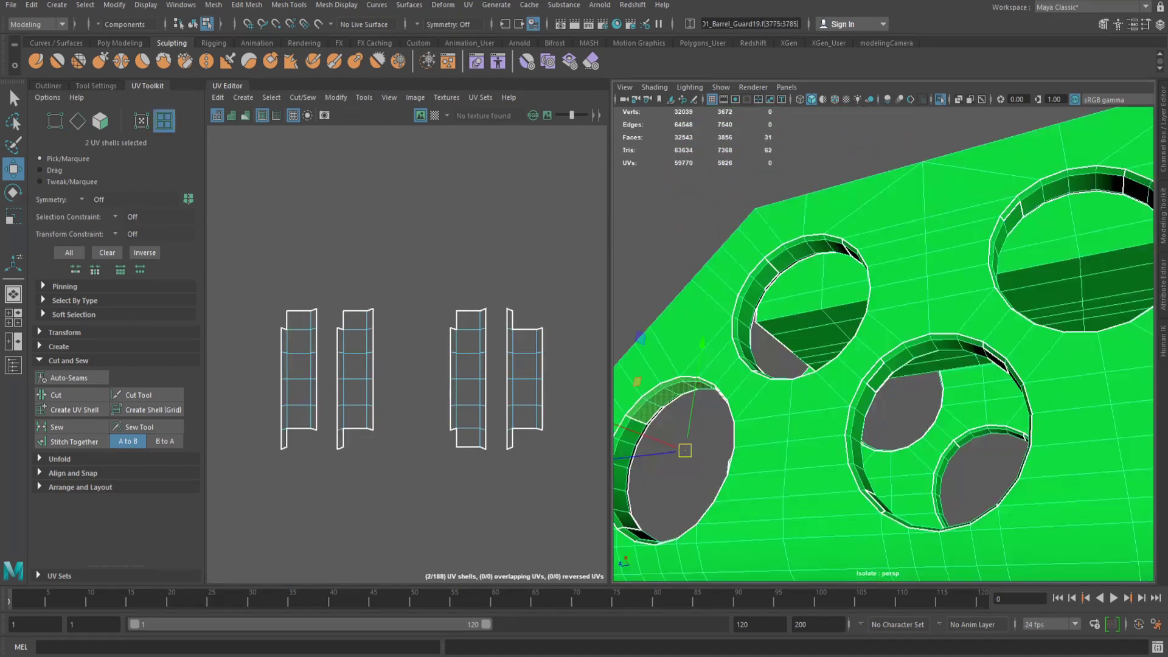
# Move the four rim shells of the guard's next round hole beside the other separated rim shells.
pyautogui.keyDown('alt'); pyautogui.moveTo(760, 365); pyautogui.dragTo(870, 359); pyautogui.keyUp('alt')
pyautogui.scroll(-12, 429, 289)
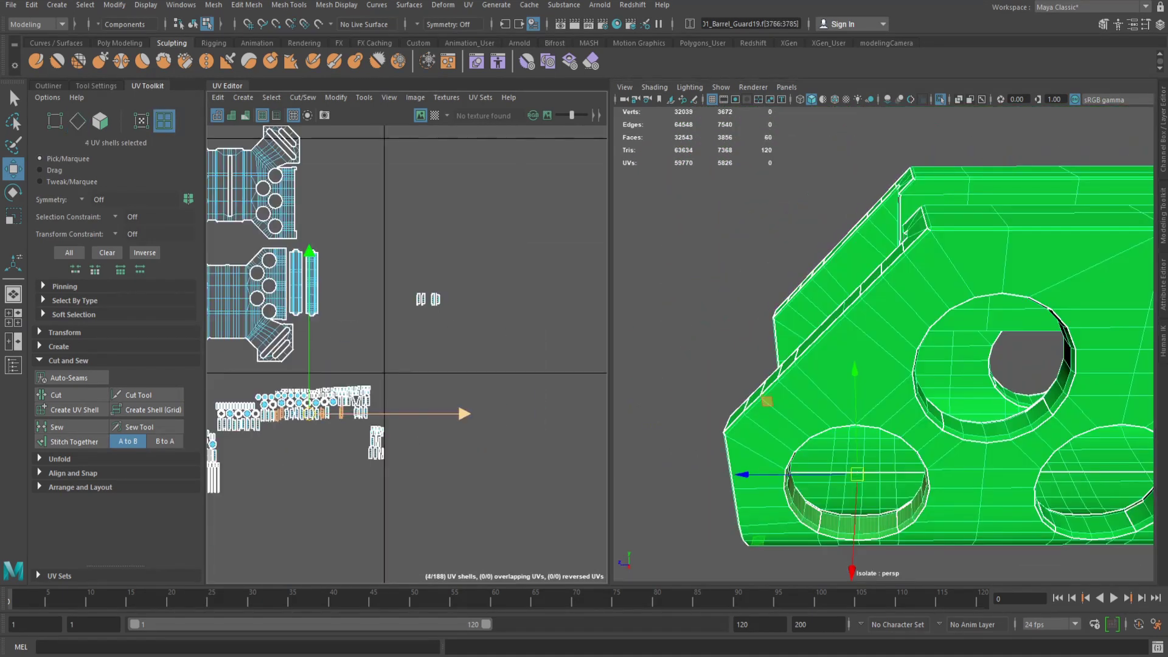
pyautogui.moveTo(308, 410); pyautogui.dragTo(466, 311)
pyautogui.click(510, 309)
pyautogui.scroll(10, 471, 300)
pyautogui.scroll(-3, 471, 300)
pyautogui.keyDown('alt'); pyautogui.moveTo(420, 340); pyautogui.dragTo(472, 409, button='middle'); pyautogui.keyUp('alt')
pyautogui.click(459, 417)
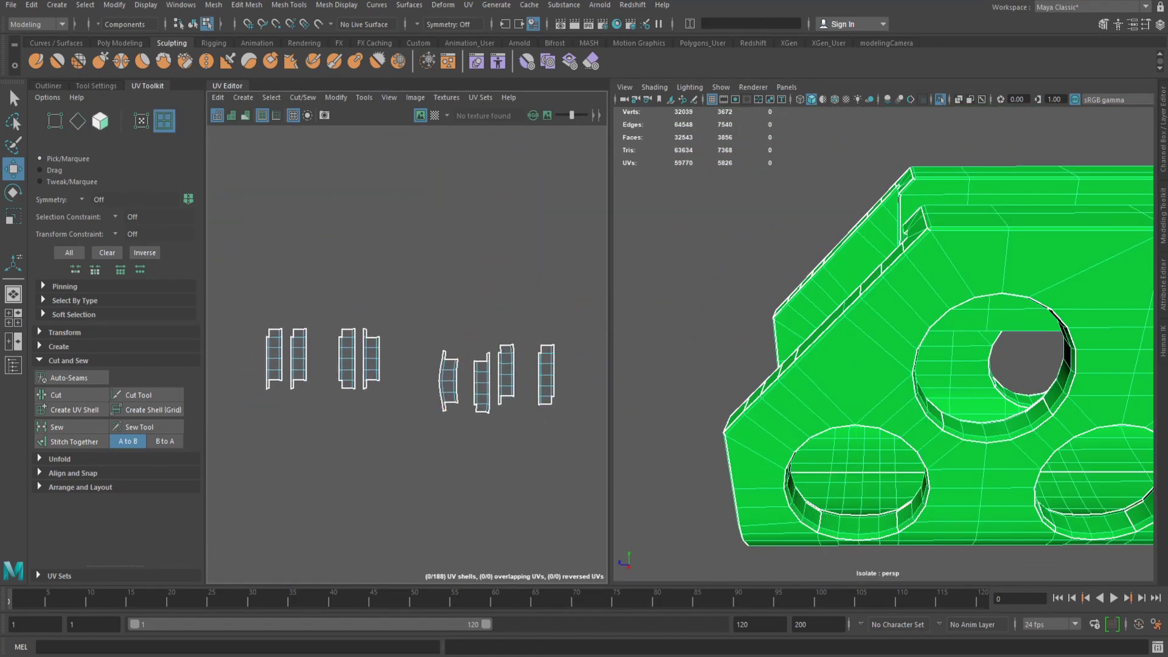
# Select the end edges of the four moved hole-rim shells and stitch them together into one shell.
pyautogui.press('F10')
pyautogui.scroll(7, 455, 379)
pyautogui.moveTo(428, 474); pyautogui.dragTo(455, 425)
pyautogui.keyDown('shift'); pyautogui.moveTo(428, 314); pyautogui.dragTo(499, 348); pyautogui.keyUp('shift')
pyautogui.keyDown('alt'); pyautogui.moveTo(499, 348); pyautogui.dragTo(377, 356, button='middle'); pyautogui.keyUp('alt')
pyautogui.keyDown('ctrl'); pyautogui.keyDown('shift'); pyautogui.moveTo(518, 294); pyautogui.dragTo(546, 356); pyautogui.keyUp('shift'); pyautogui.keyUp('ctrl')
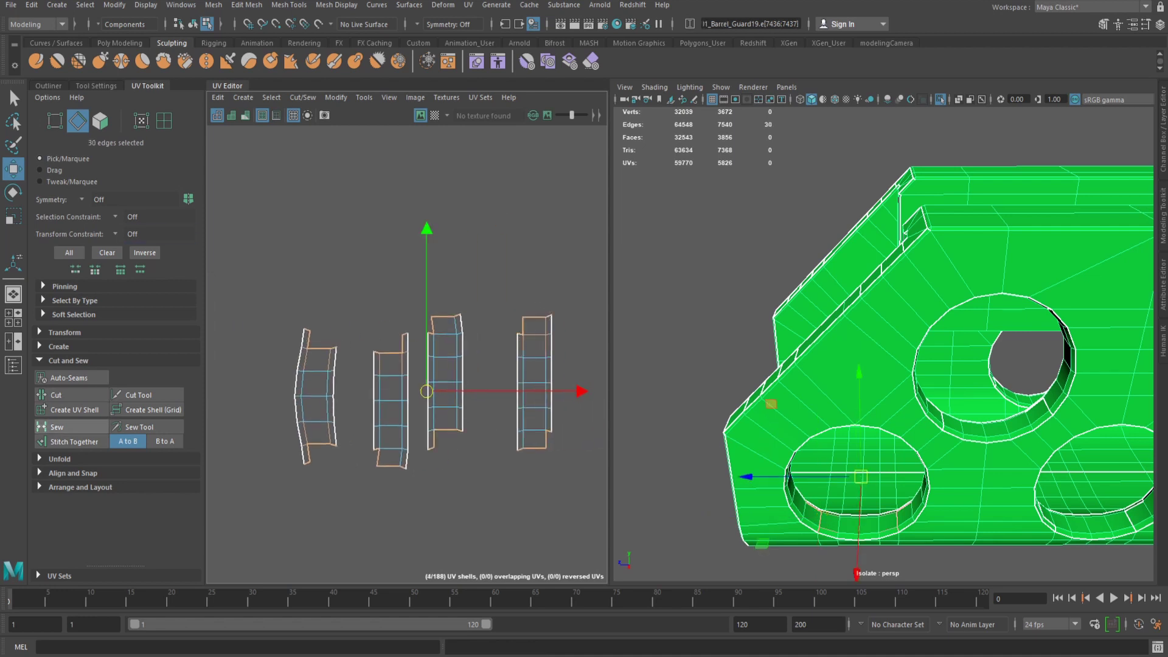
pyautogui.click(74, 442)
# Unfold the stitched hole-rim shell and move it closer to the remaining rim pieces.
pyautogui.scroll(-3, 487, 378)
pyautogui.hotkey('alt', 'F12')
pyautogui.click(494, 350)
pyautogui.click(60, 459)
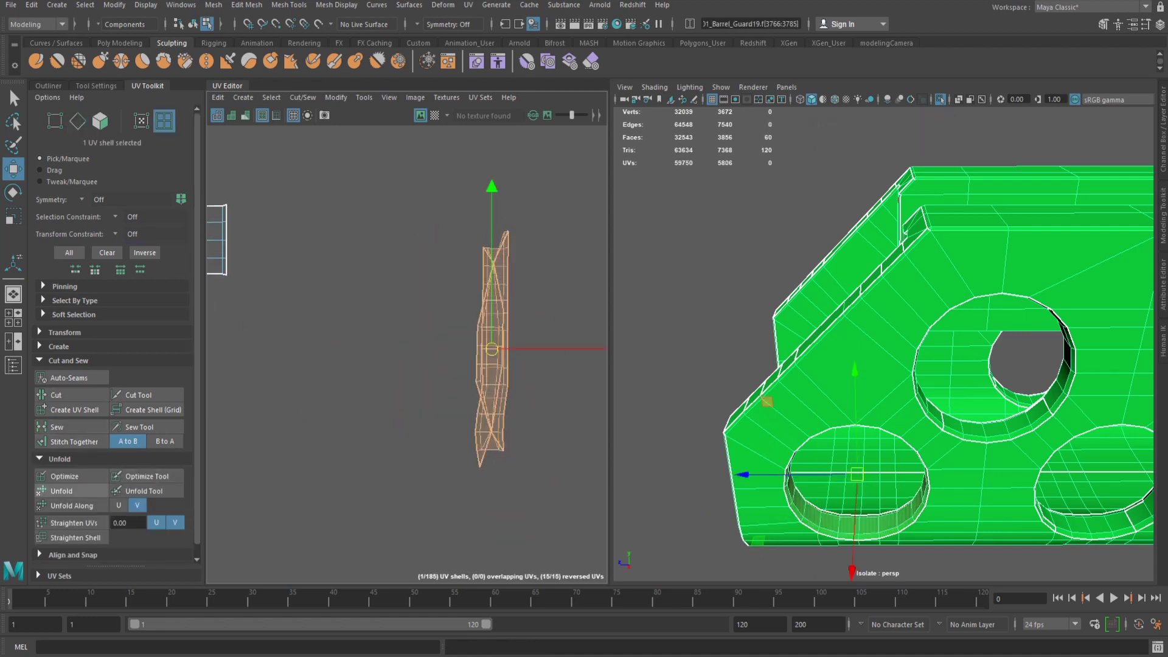
pyautogui.click(61, 491)
pyautogui.scroll(-4, 478, 381)
pyautogui.keyDown('alt'); pyautogui.moveTo(486, 371); pyautogui.dragTo(566, 421, button='middle'); pyautogui.keyUp('alt')
pyautogui.moveTo(565, 420); pyautogui.dragTo(478, 363)
pyautogui.click(420, 414)
# Select the end edges of the four remaining hole-rim shells beside the ring shell and stitch them together.
pyautogui.scroll(4, 296, 333)
pyautogui.press('F10')
pyautogui.keyDown('alt'); pyautogui.moveTo(310, 304); pyautogui.dragTo(290, 339, button='middle'); pyautogui.keyUp('alt')
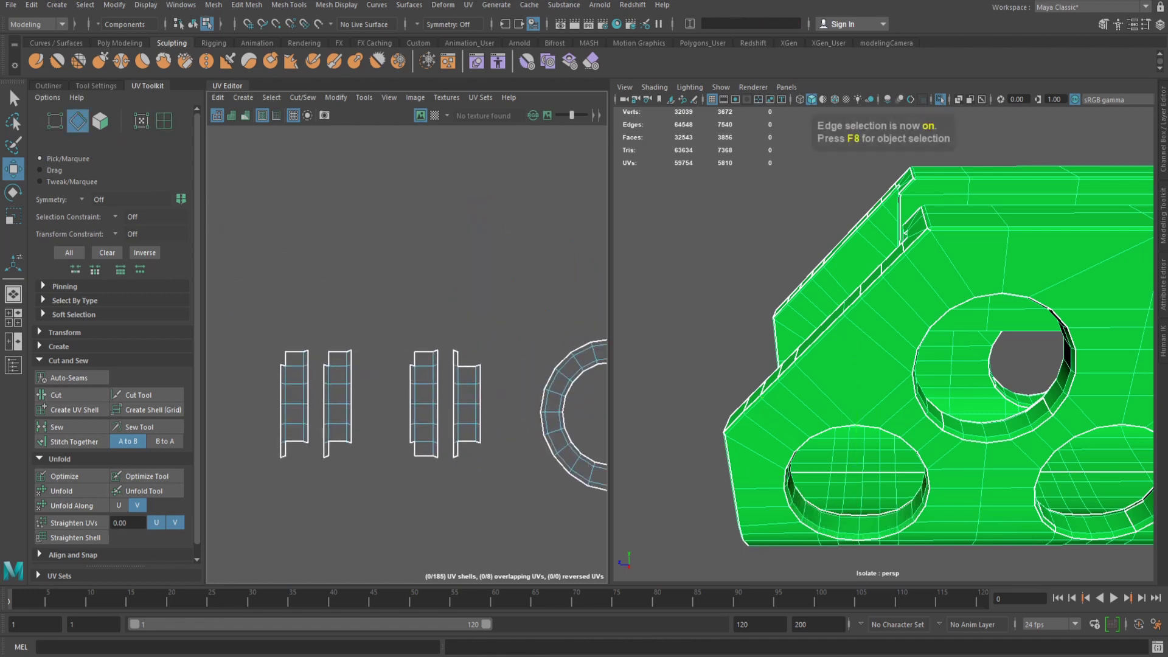
pyautogui.moveTo(283, 332); pyautogui.dragTo(349, 370)
pyautogui.keyDown('ctrl'); pyautogui.keyDown('shift'); pyautogui.moveTo(413, 334); pyautogui.dragTo(436, 385); pyautogui.keyUp('shift'); pyautogui.keyUp('ctrl')
pyautogui.keyDown('alt'); pyautogui.moveTo(876, 426); pyautogui.dragTo(846, 292); pyautogui.keyUp('alt')
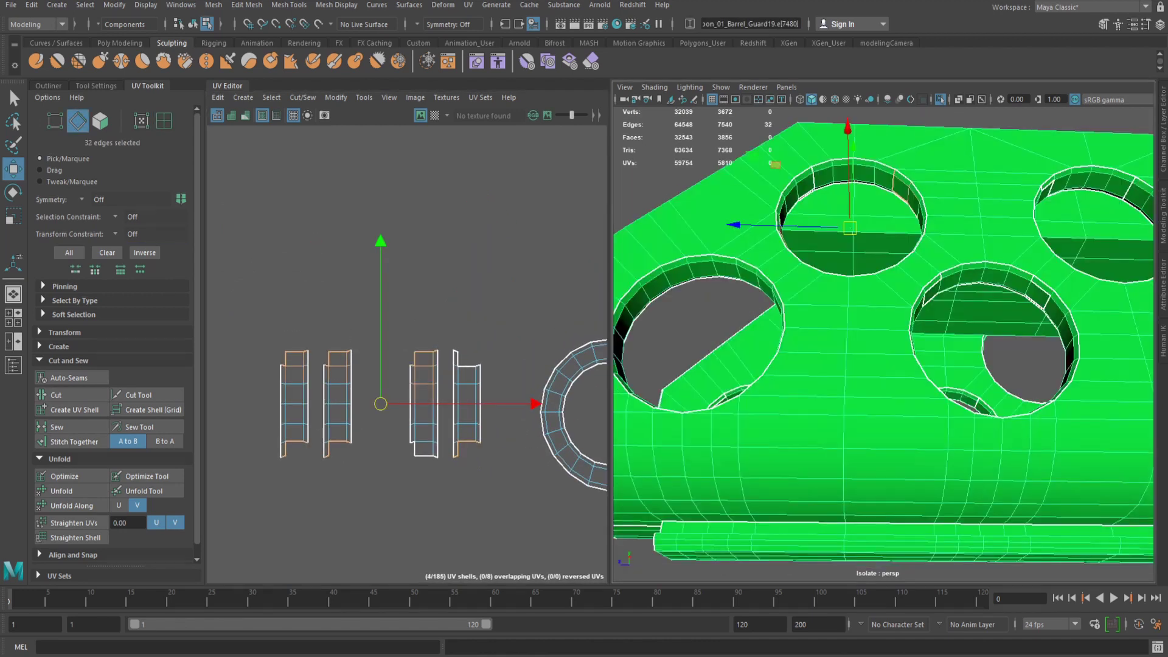
pyautogui.keyDown('alt'); pyautogui.moveTo(846, 255); pyautogui.dragTo(843, 378, button='middle'); pyautogui.keyUp('alt')
pyautogui.scroll(5, 842, 377)
pyautogui.keyDown('ctrl'); pyautogui.keyDown('shift'); pyautogui.moveTo(412, 472); pyautogui.dragTo(437, 436); pyautogui.keyUp('shift'); pyautogui.keyUp('ctrl')
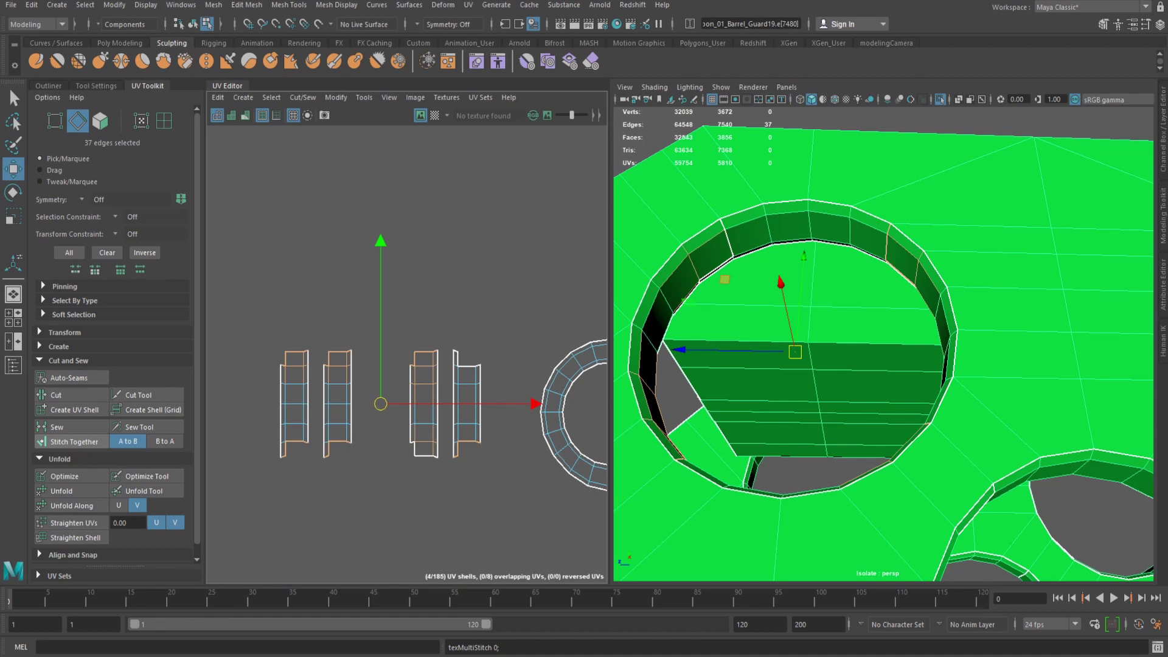
# Cut the stitched rim strip at one cross edge and stitch the separated piece back to form one long strip.
pyautogui.scroll(-4, 420, 365)
pyautogui.keyDown('alt'); pyautogui.moveTo(419, 340); pyautogui.dragTo(423, 416, button='middle'); pyautogui.keyUp('alt')
pyautogui.scroll(5, 420, 305)
pyautogui.keyDown('alt'); pyautogui.moveTo(420, 182); pyautogui.dragTo(457, 323, button='middle'); pyautogui.keyUp('alt')
pyautogui.click(453, 269)
pyautogui.click(61, 396)
pyautogui.keyDown('alt'); pyautogui.moveTo(475, 518); pyautogui.dragTo(475, 200, button='middle'); pyautogui.keyUp('alt')
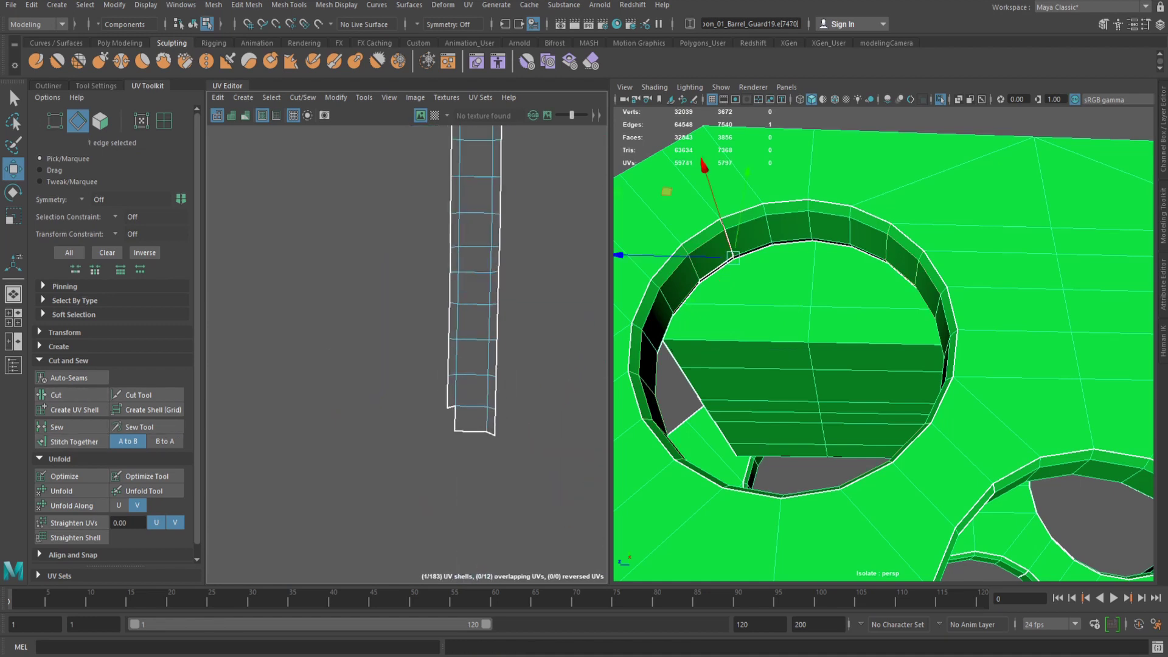
pyautogui.click(74, 442)
# Unfold the long rim strip shell and move the ring shell close beside it.
pyautogui.scroll(-5, 426, 365)
pyautogui.keyDown('alt'); pyautogui.moveTo(440, 305); pyautogui.dragTo(407, 438, button='middle'); pyautogui.keyUp('alt')
pyautogui.moveTo(451, 340); pyautogui.dragTo(487, 371, button='right')
pyautogui.click(408, 365)
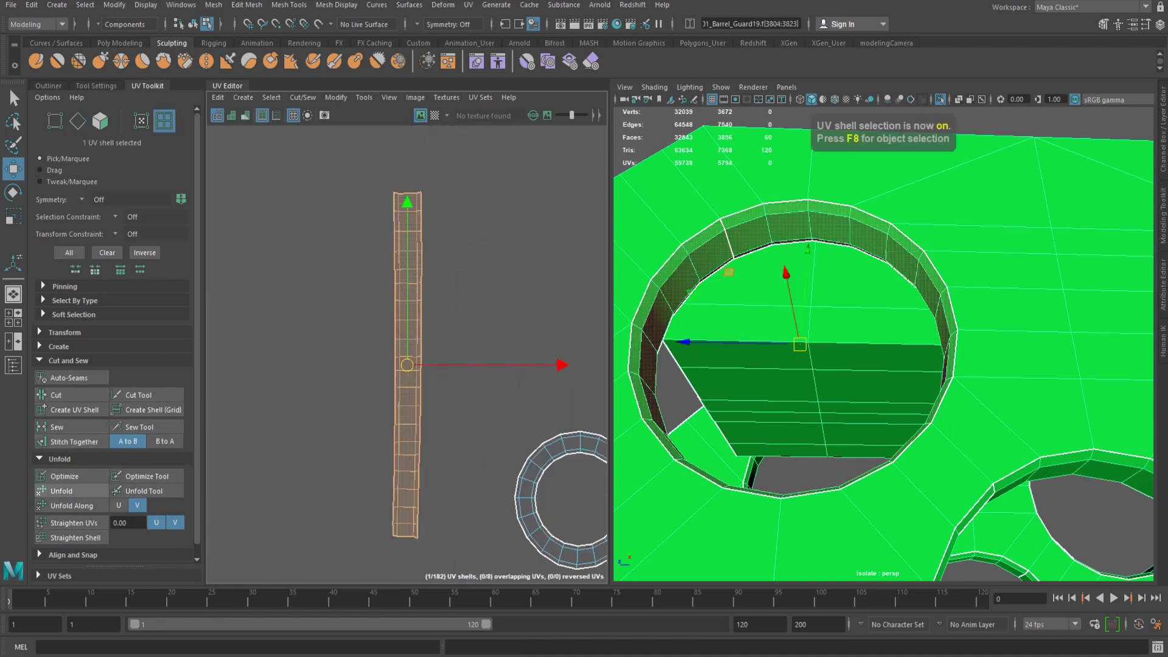
pyautogui.click(61, 491)
pyautogui.click(487, 340)
pyautogui.scroll(-1, 420, 389)
pyautogui.keyDown('alt'); pyautogui.moveTo(462, 366); pyautogui.dragTo(428, 402, button='middle'); pyautogui.keyUp('alt')
pyautogui.click(473, 511)
pyautogui.moveTo(517, 513); pyautogui.dragTo(454, 404)
pyautogui.click(517, 329)
pyautogui.scroll(-2, 463, 390)
pyautogui.scroll(-6, 851, 365)
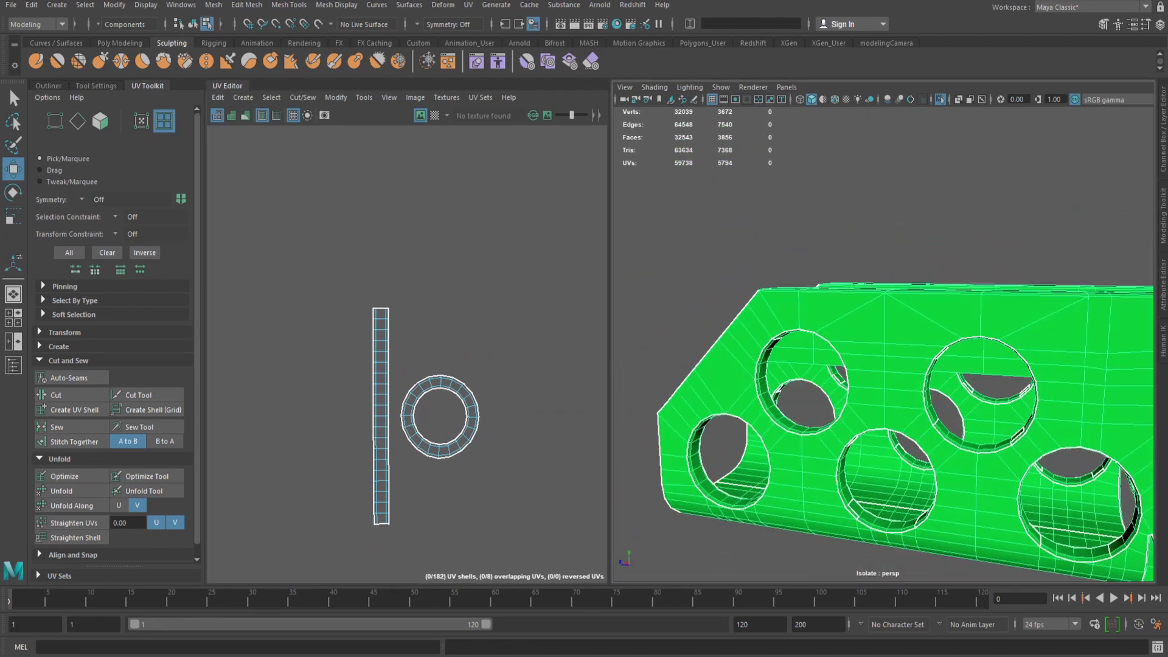
# Inspect the checker pattern on the hole's rim strip and the surrounding surfaces for stretching.
pyautogui.scroll(3, 864, 365)
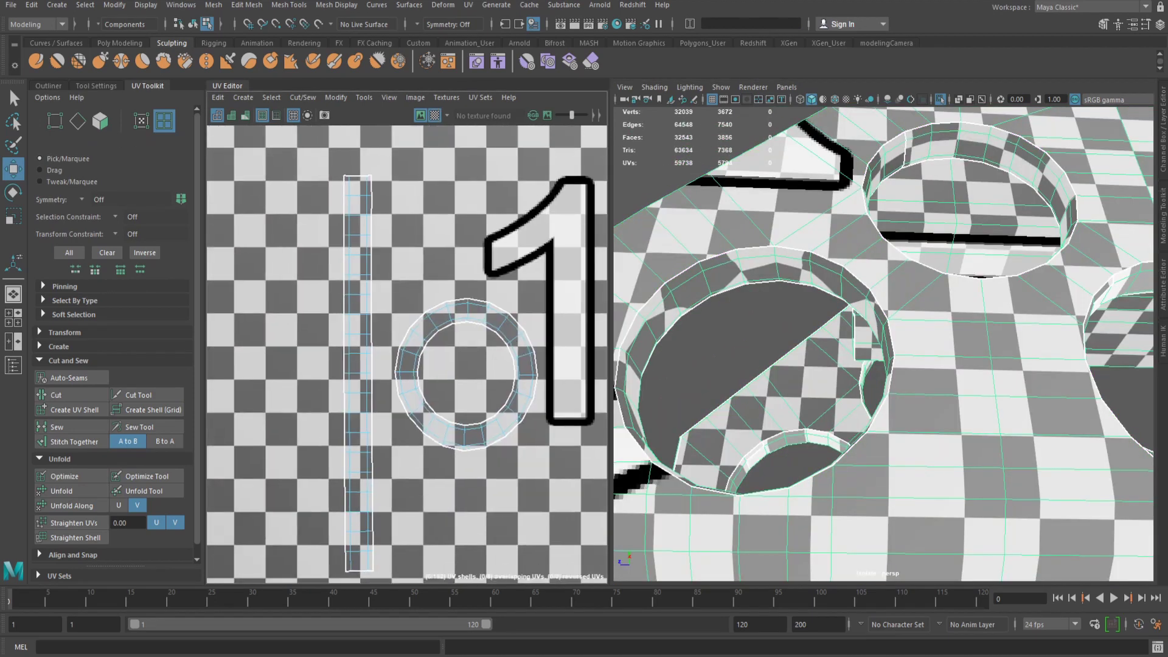
pyautogui.keyDown('alt'); pyautogui.moveTo(851, 340); pyautogui.dragTo(877, 414); pyautogui.keyUp('alt')
pyautogui.keyDown('alt'); pyautogui.moveTo(852, 426); pyautogui.dragTo(901, 305, button='middle'); pyautogui.keyUp('alt')
pyautogui.keyDown('alt'); pyautogui.moveTo(900, 341); pyautogui.dragTo(803, 347); pyautogui.keyUp('alt')
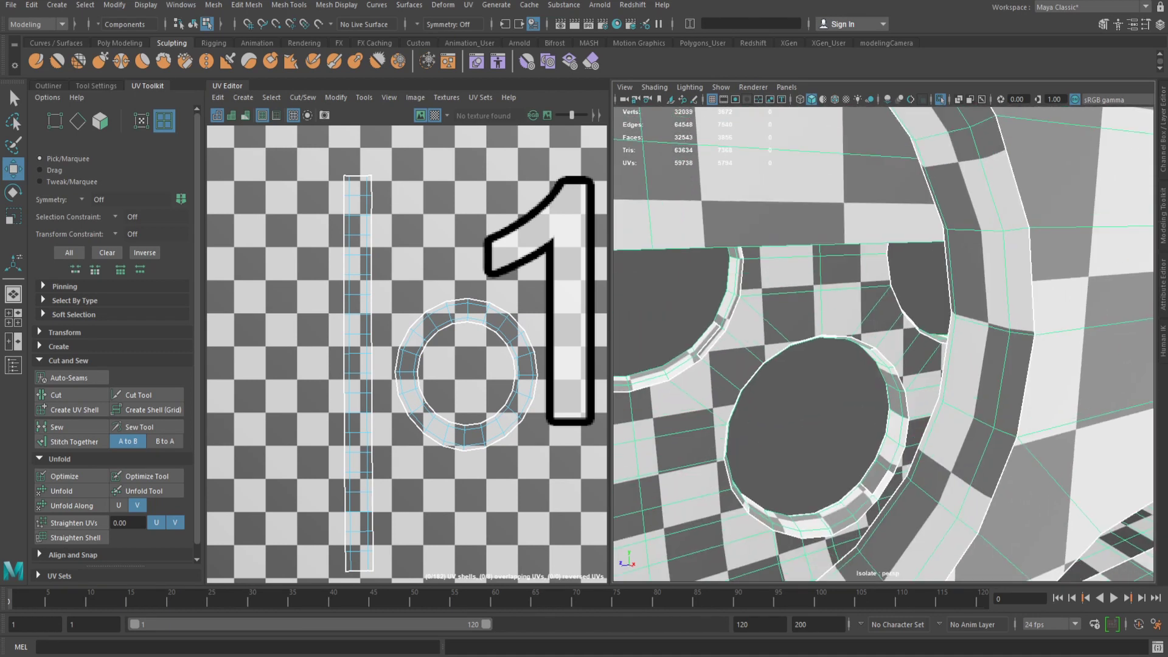
pyautogui.click(359, 374)
pyautogui.scroll(-5, 876, 341)
pyautogui.keyDown('alt'); pyautogui.moveTo(876, 365); pyautogui.dragTo(809, 347); pyautogui.keyUp('alt')
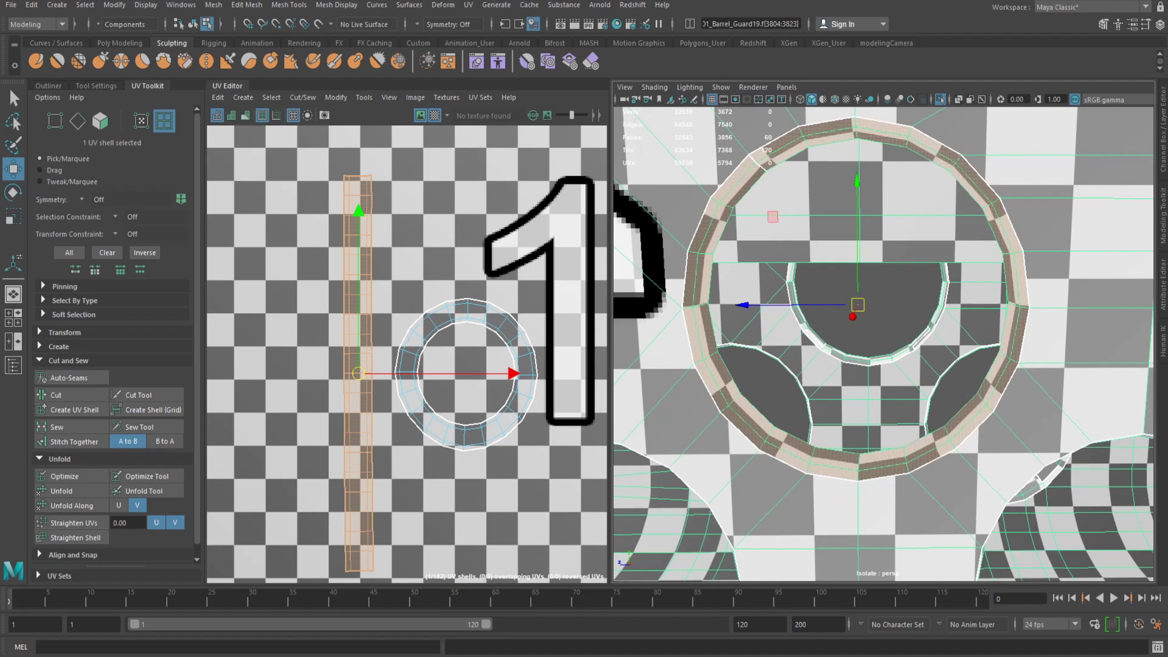
pyautogui.scroll(5, 852, 347)
pyautogui.click(861, 499)
pyautogui.keyDown('alt'); pyautogui.moveTo(861, 499); pyautogui.dragTo(773, 548); pyautogui.keyUp('alt')
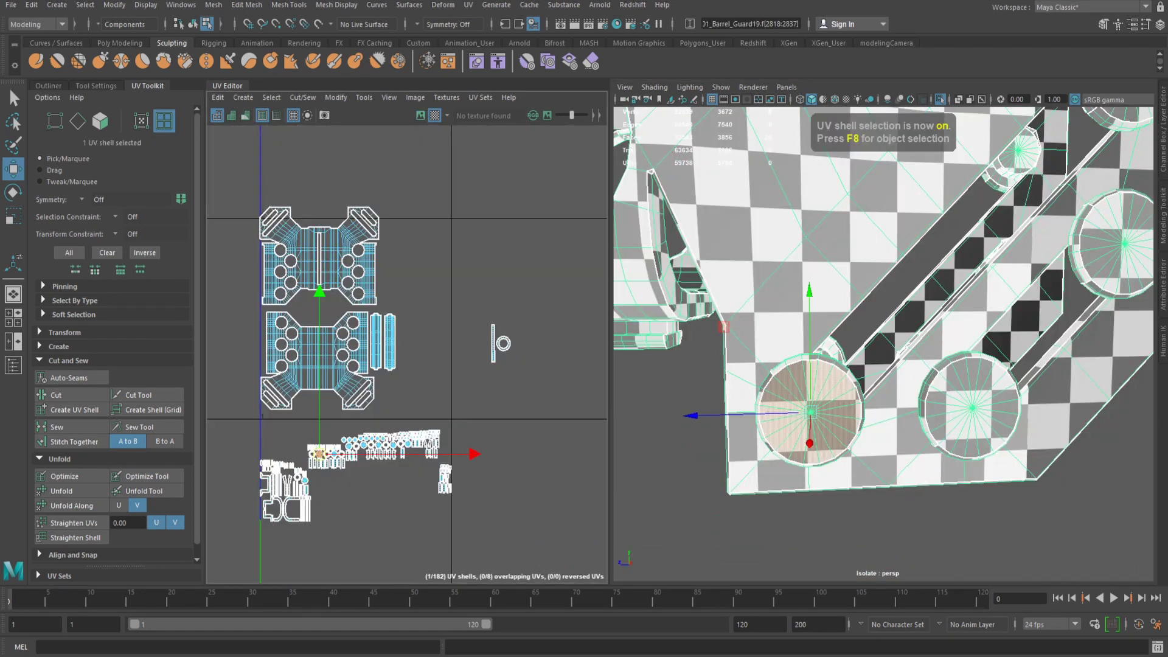
# Move the round cap's UV shell beside the ring shell and stitch the four side shells around its outline.
pyautogui.moveTo(524, 357); pyautogui.dragTo(533, 346)
pyautogui.scroll(10, 533, 346)
pyautogui.moveTo(581, 394); pyautogui.dragTo(493, 348)
pyautogui.press('F10')
pyautogui.press('F10')
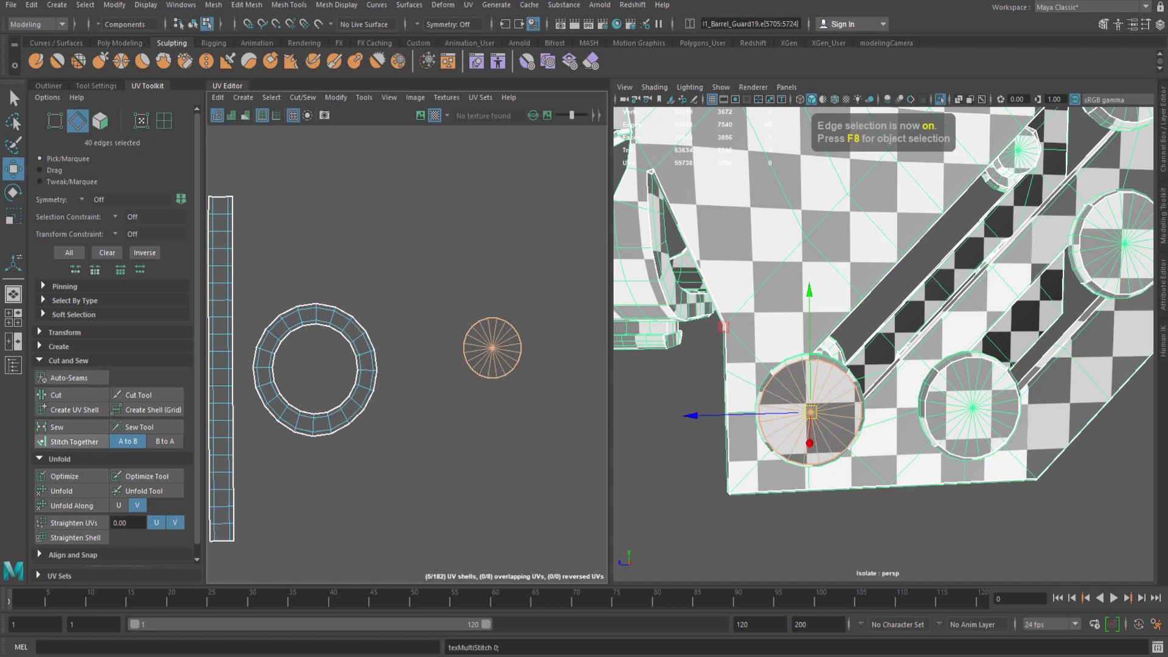
pyautogui.keyDown('alt'); pyautogui.moveTo(412, 256); pyautogui.dragTo(383, 268, button='middle'); pyautogui.keyUp('alt')
pyautogui.click(383, 268)
# Stitch all edges of the cap cluster together and unfold it into one round shell.
pyautogui.moveTo(382, 267); pyautogui.dragTo(538, 451)
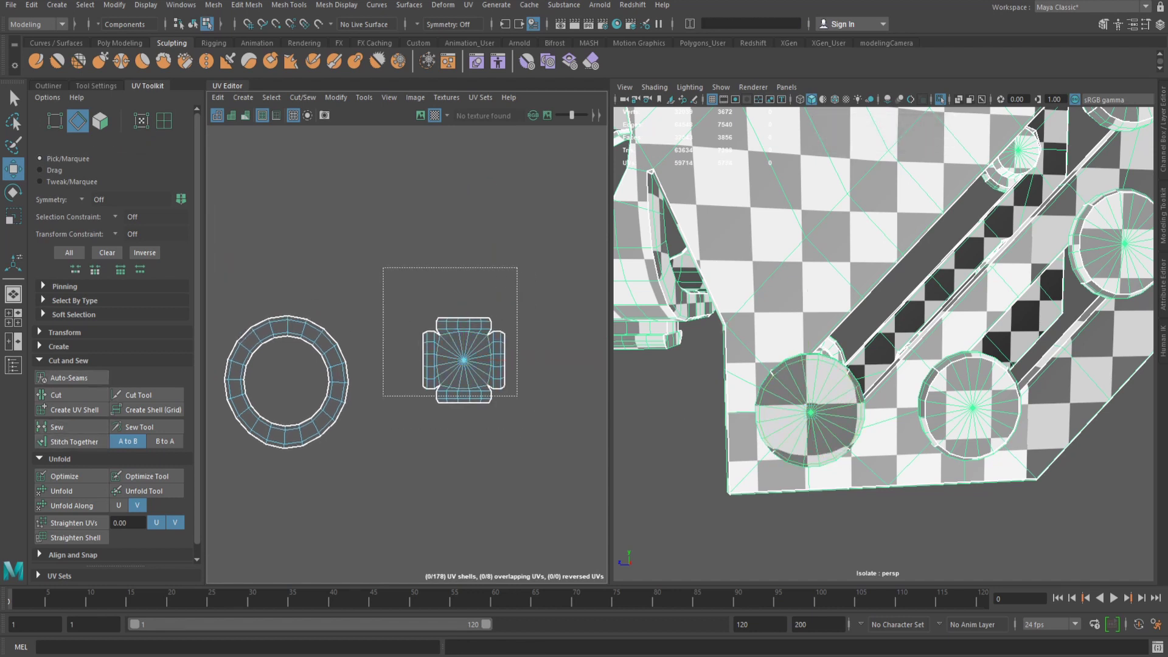
pyautogui.scroll(4, 429, 333)
pyautogui.moveTo(517, 396); pyautogui.dragTo(469, 357)
pyautogui.keyDown('shift'); pyautogui.moveTo(562, 450); pyautogui.dragTo(564, 454); pyautogui.keyUp('shift')
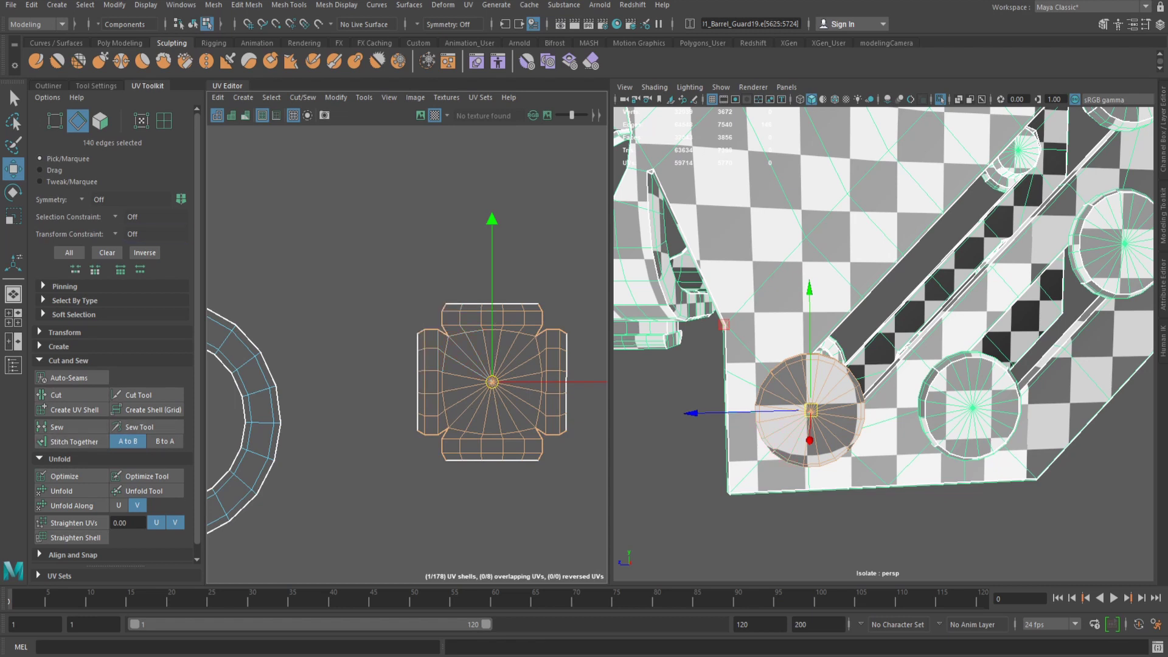
pyautogui.click(73, 442)
pyautogui.click(164, 121)
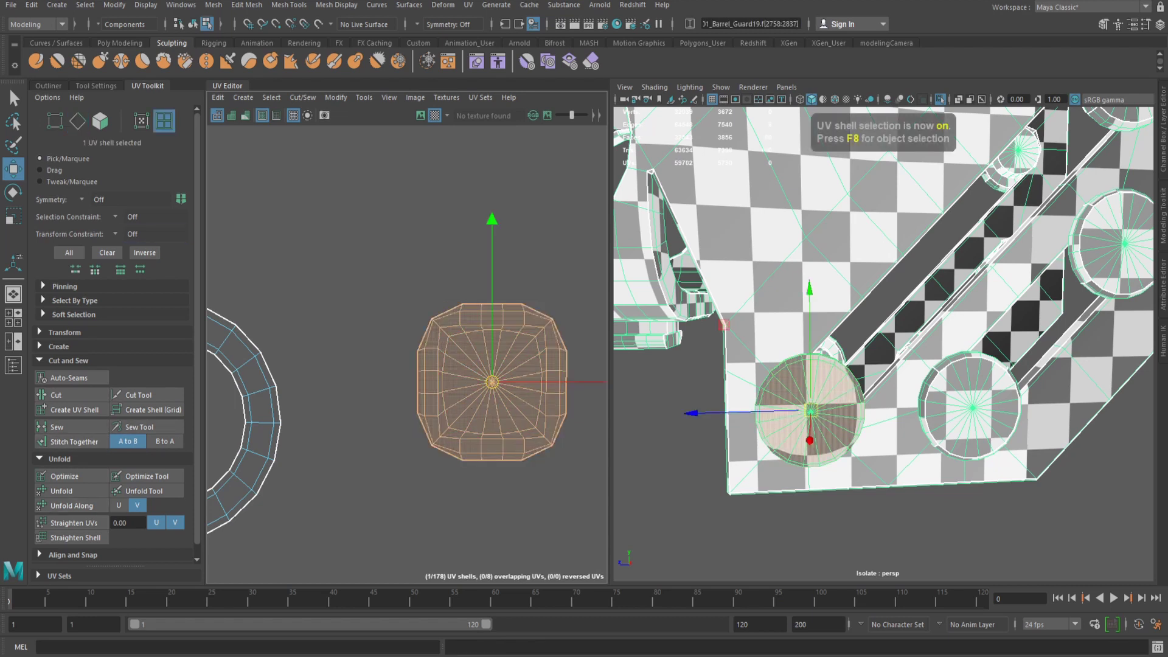
pyautogui.click(61, 491)
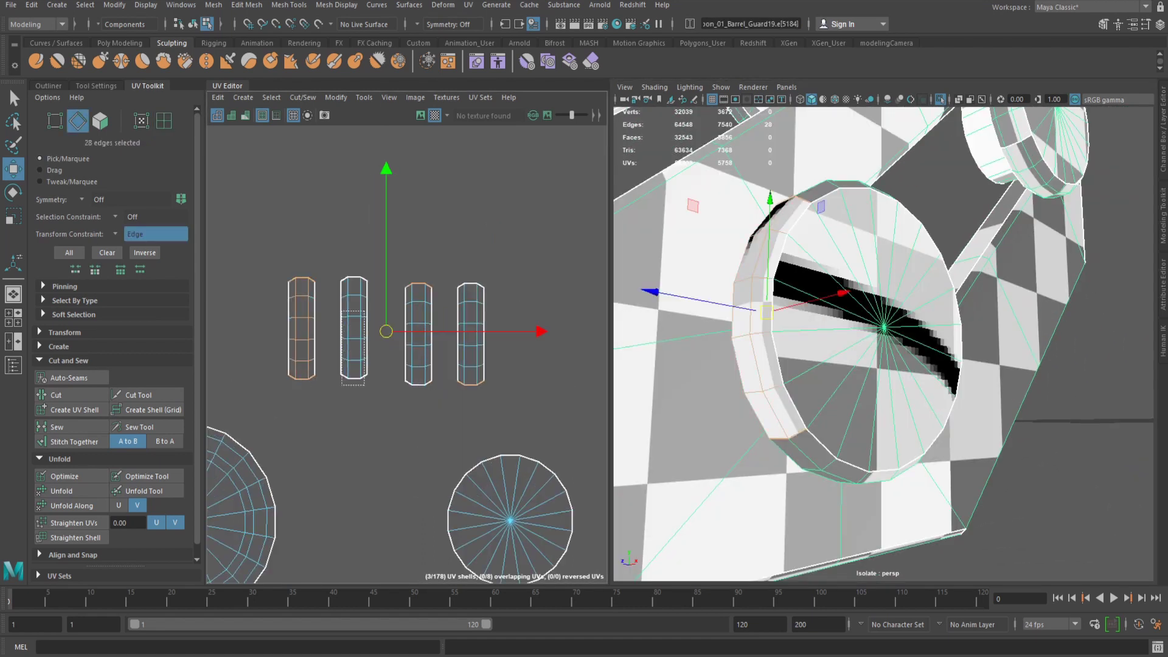
# Stitch and unfold the next cap's four side shells into one strip and place it beside the cap's round face.
pyautogui.keyDown('shift'); pyautogui.moveTo(365, 311); pyautogui.dragTo(365, 252); pyautogui.keyUp('shift')
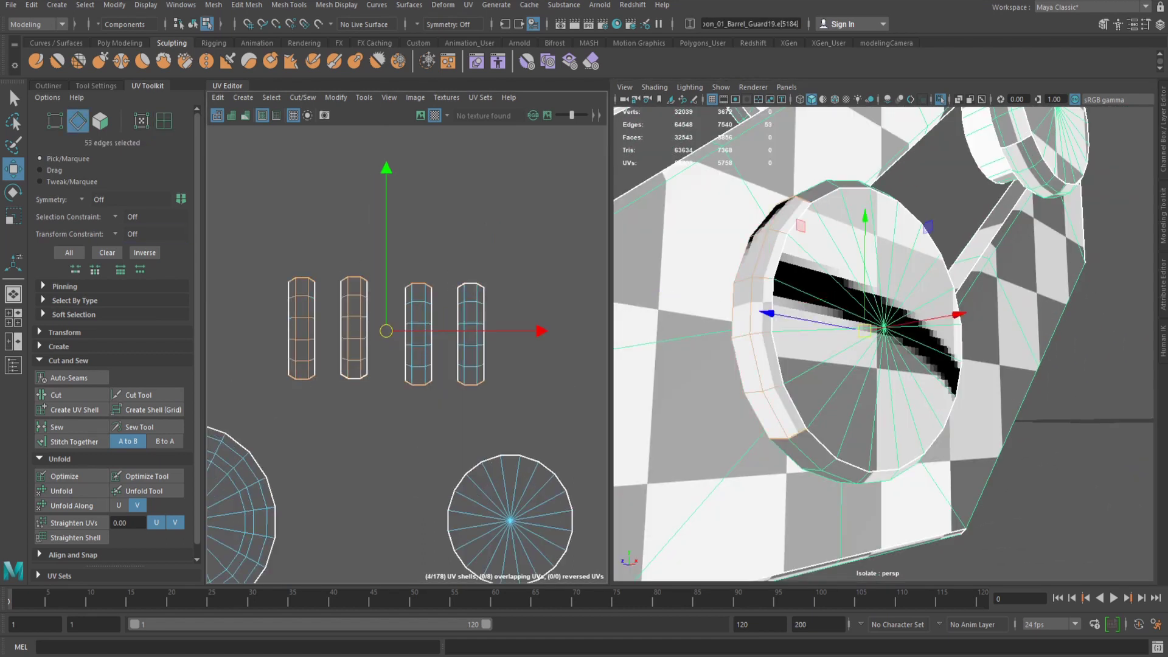
pyautogui.click(73, 441)
pyautogui.click(164, 121)
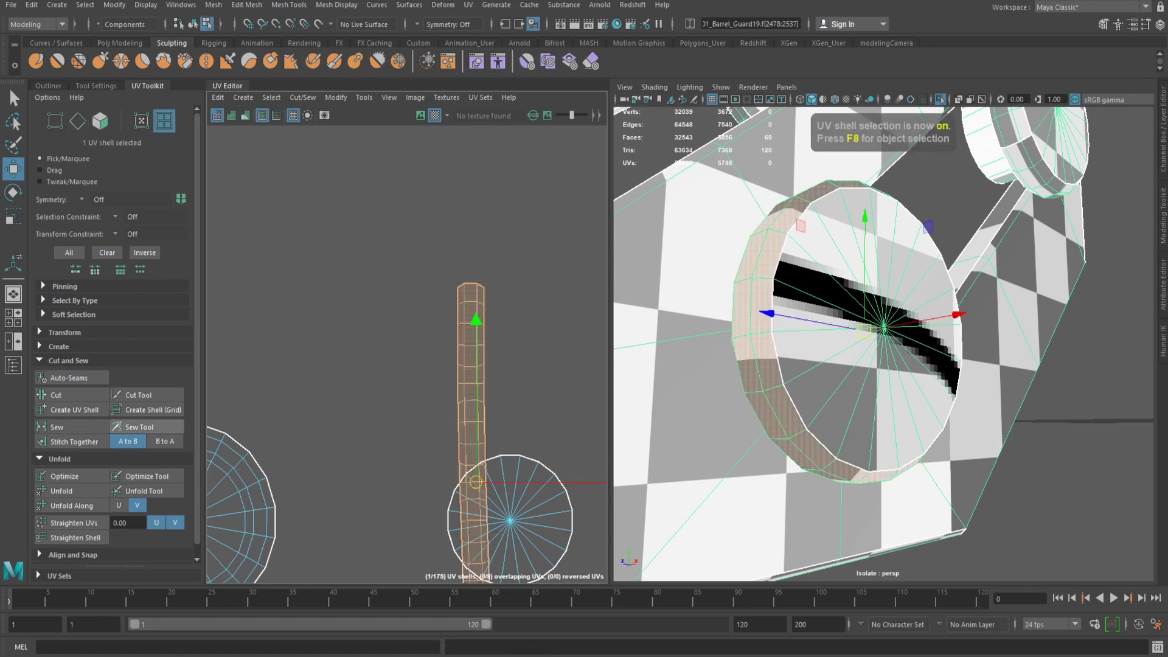
pyautogui.click(61, 491)
pyautogui.scroll(-1, 390, 388)
pyautogui.scroll(-2, 439, 450)
pyautogui.keyDown('alt'); pyautogui.moveTo(438, 450); pyautogui.dragTo(467, 347, button='middle'); pyautogui.keyUp('alt')
pyautogui.moveTo(488, 360); pyautogui.dragTo(435, 325)
# Stitch the side strip's end to the rim edge of the round cap face and select the combined shell.
pyautogui.press('F10')
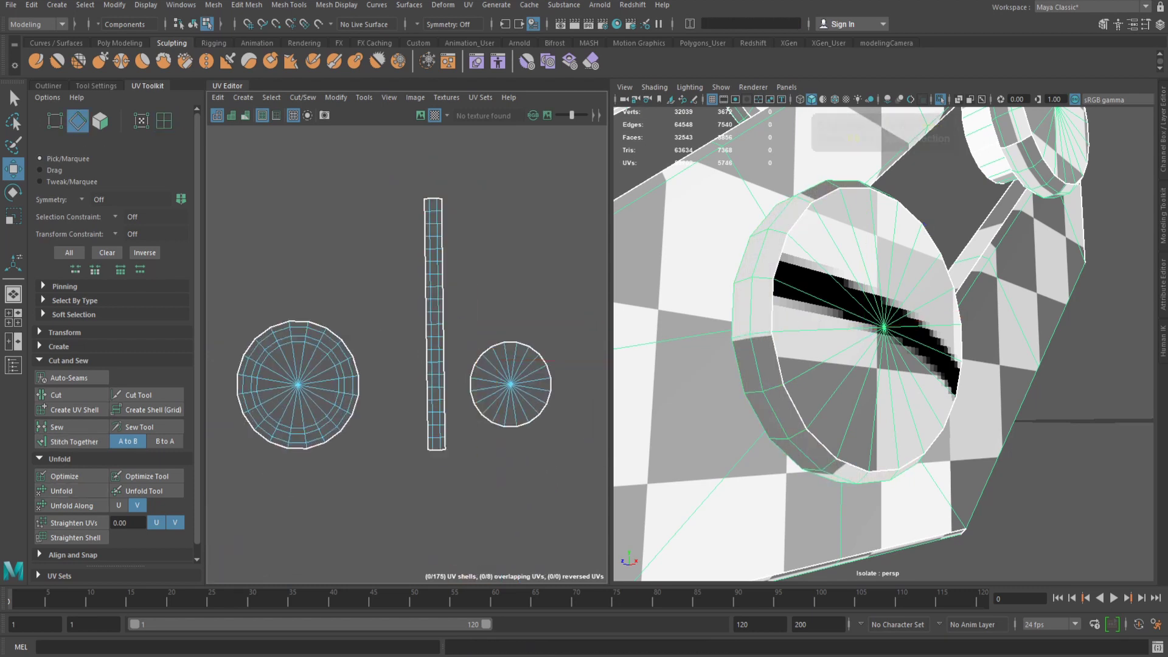
pyautogui.scroll(3, 439, 386)
pyautogui.click(444, 476)
pyautogui.click(483, 387)
pyautogui.scroll(-1, 456, 389)
pyautogui.keyDown('alt'); pyautogui.moveTo(457, 389); pyautogui.dragTo(448, 485, button='middle'); pyautogui.keyUp('alt')
pyautogui.click(432, 254)
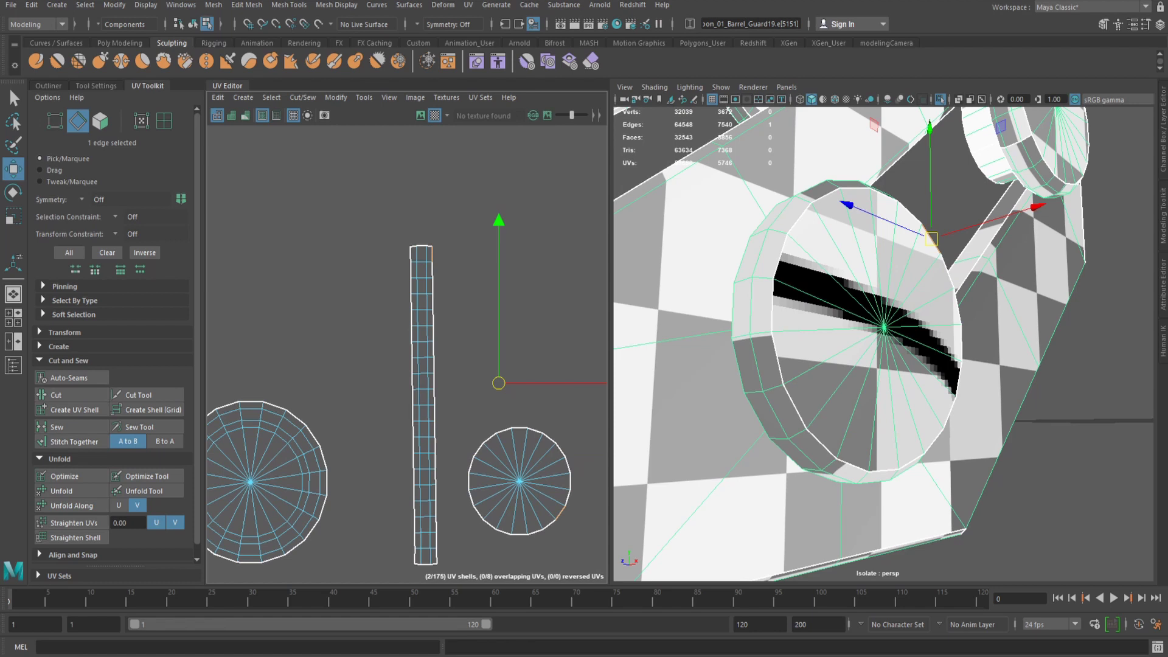
pyautogui.keyDown('alt'); pyautogui.moveTo(451, 341); pyautogui.dragTo(437, 252, button='middle'); pyautogui.keyUp('alt')
pyautogui.click(73, 442)
pyautogui.scroll(-4, 464, 416)
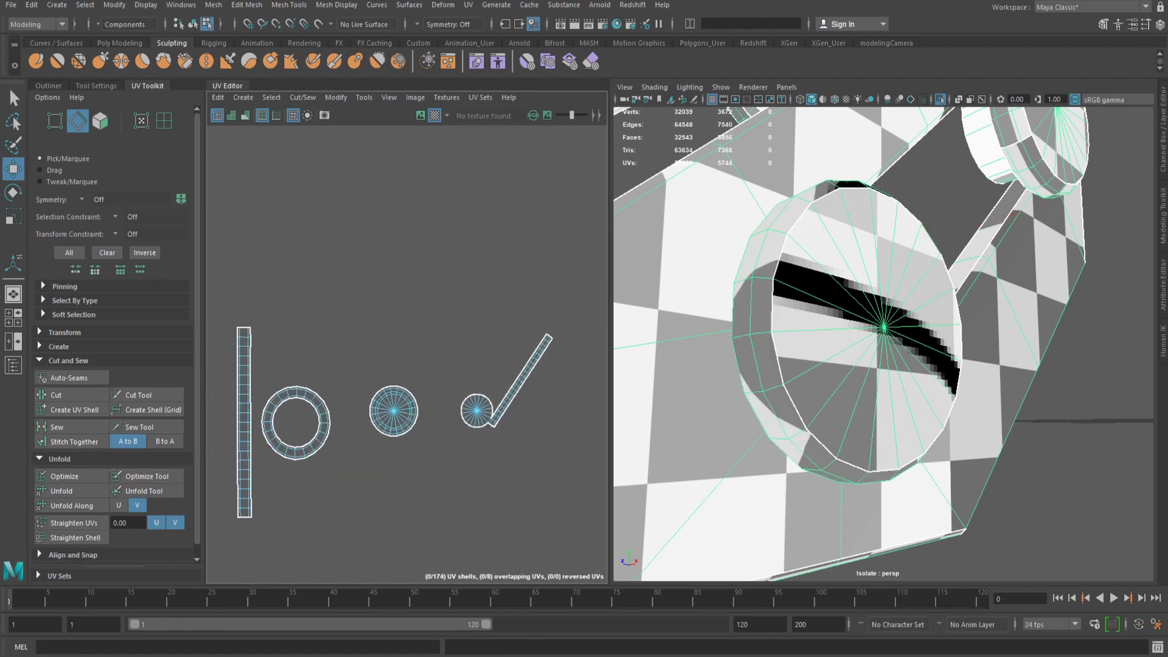
pyautogui.click(163, 121)
pyautogui.click(510, 398)
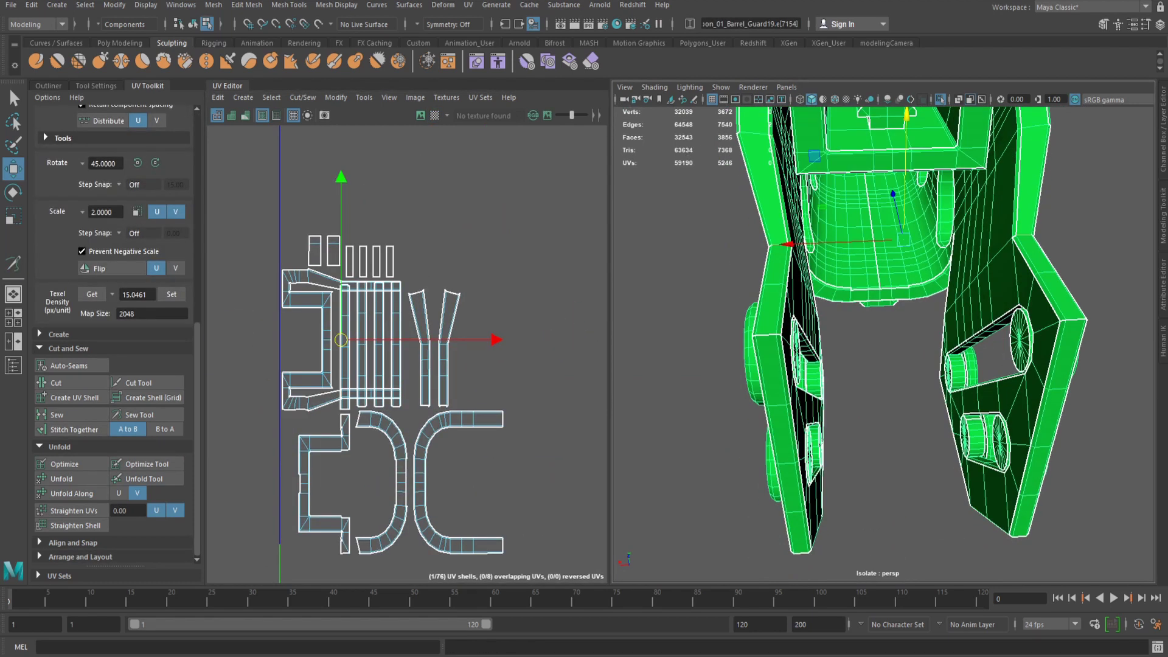
# Stitch the long edge-strip shells of the guard's arms onto the U-shaped border shell.
pyautogui.keyDown('alt'); pyautogui.moveTo(852, 340); pyautogui.dragTo(791, 377); pyautogui.keyUp('alt')
pyautogui.click(907, 341)
pyautogui.click(74, 430)
pyautogui.click(722, 209)
pyautogui.keyDown('shift'); pyautogui.click(701, 344); pyautogui.keyUp('shift')
pyautogui.keyDown('shift'); pyautogui.click(992, 397); pyautogui.keyUp('shift')
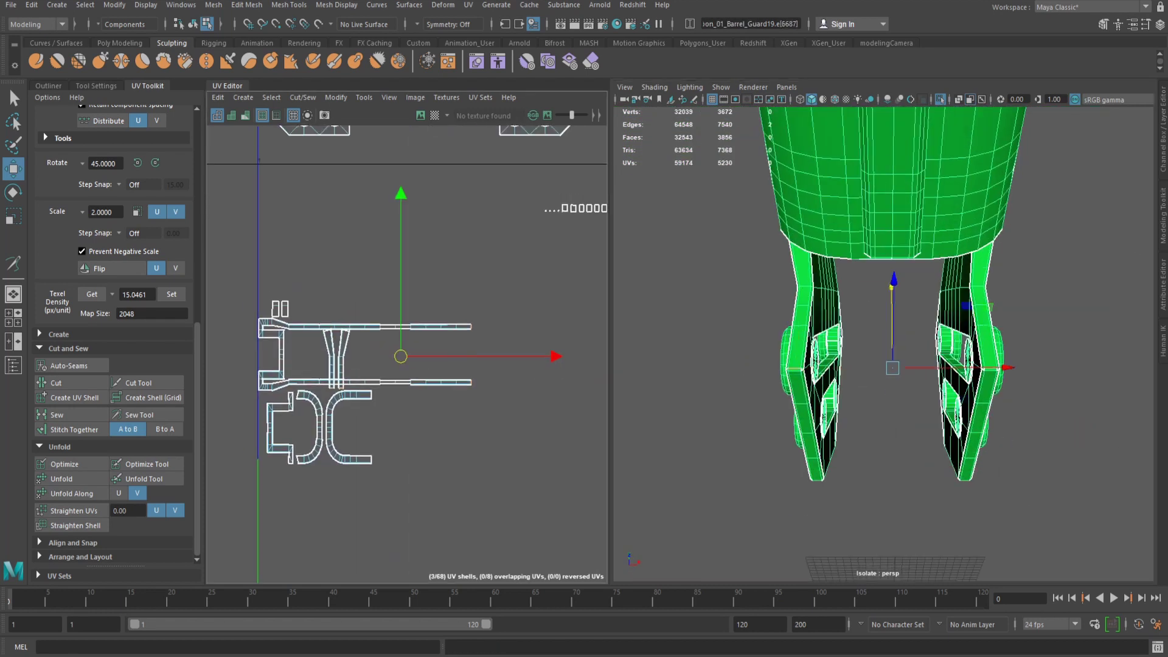
pyautogui.click(74, 429)
# Stitch the adjoining border pieces onto the free ends of the two long strips.
pyautogui.scroll(3, 407, 355)
pyautogui.click(468, 306)
pyautogui.keyDown('shift'); pyautogui.click(468, 408); pyautogui.keyUp('shift')
pyautogui.scroll(-2, 407, 355)
pyautogui.click(74, 430)
# Select the end edges of the two angled strip ends on the long border shell.
pyautogui.scroll(2, 407, 355)
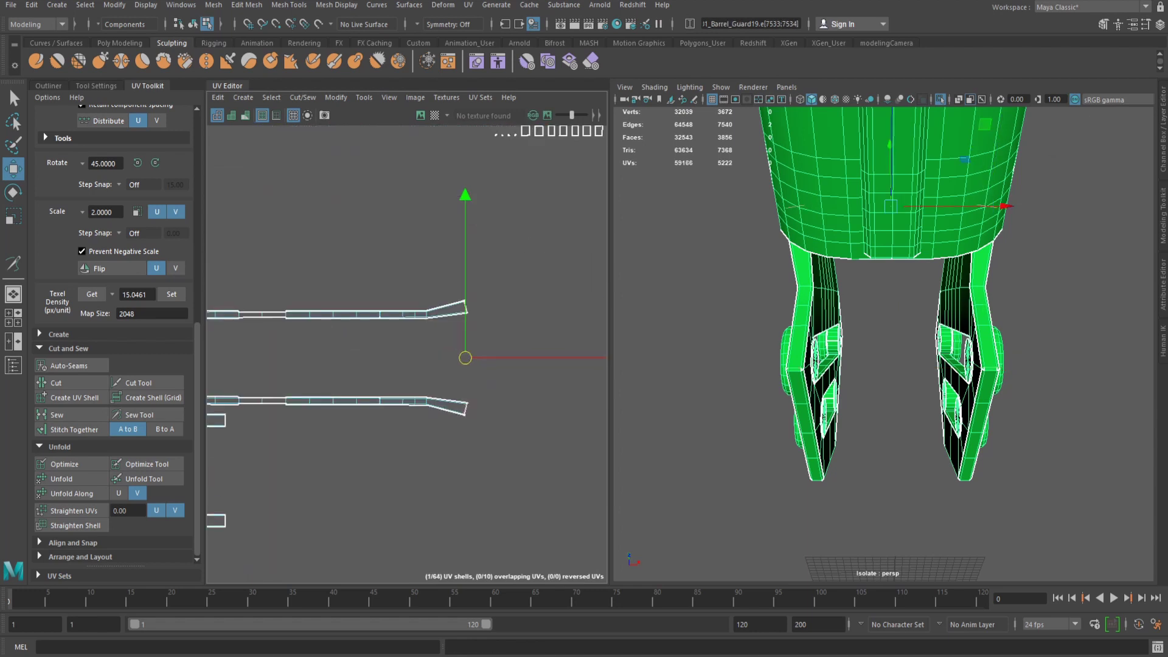
pyautogui.click(466, 409)
pyautogui.scroll(6, 474, 419)
pyautogui.click(451, 386)
pyautogui.keyDown('alt'); pyautogui.moveTo(451, 385); pyautogui.dragTo(478, 548, button='middle'); pyautogui.keyUp('alt')
pyautogui.keyDown('shift'); pyautogui.click(477, 268); pyautogui.keyUp('shift')
pyautogui.scroll(-3, 477, 309)
pyautogui.scroll(-4, 884, 345)
pyautogui.keyDown('alt'); pyautogui.moveTo(883, 344); pyautogui.dragTo(761, 365); pyautogui.keyUp('alt')
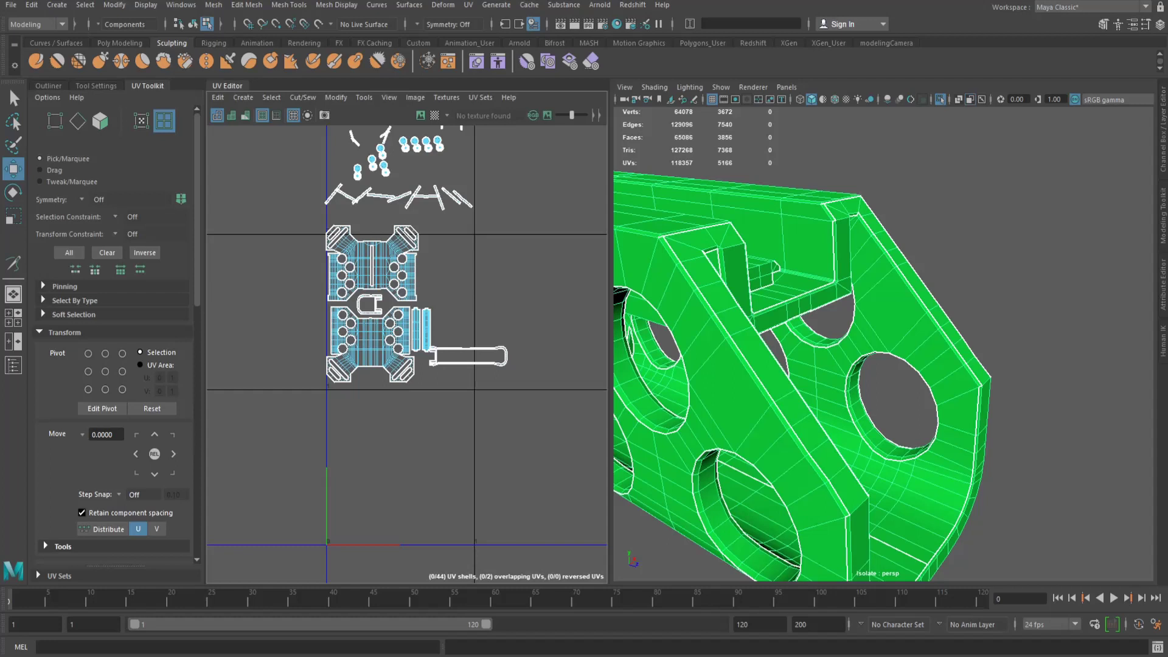
# Move the slotted body shell down into the first UV tile.
pyautogui.click(381, 267)
pyautogui.moveTo(372, 264); pyautogui.dragTo(373, 499)
pyautogui.scroll(2, 377, 505)
pyautogui.scroll(-5, 415, 390)
pyautogui.keyDown('alt'); pyautogui.moveTo(414, 390); pyautogui.dragTo(404, 428, button='middle'); pyautogui.keyUp('alt')
# Set the texel density of all UV shells to 20.48 with a map size of 2048.
pyautogui.moveTo(292, 183); pyautogui.dragTo(511, 536)
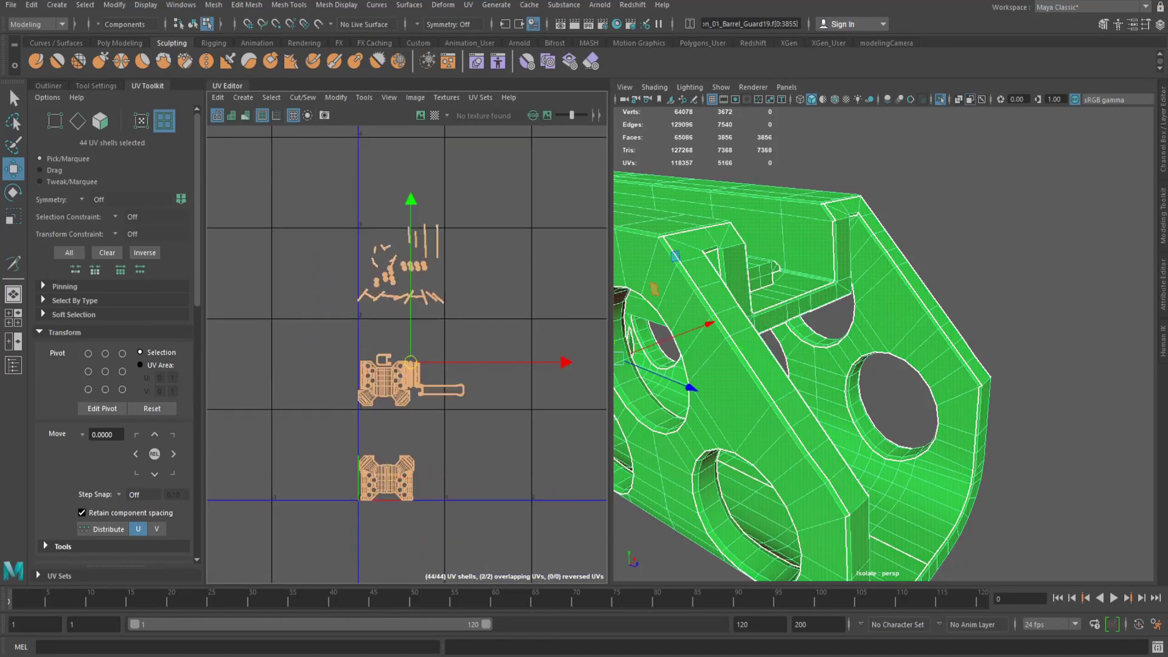
pyautogui.scroll(-5, 112, 329)
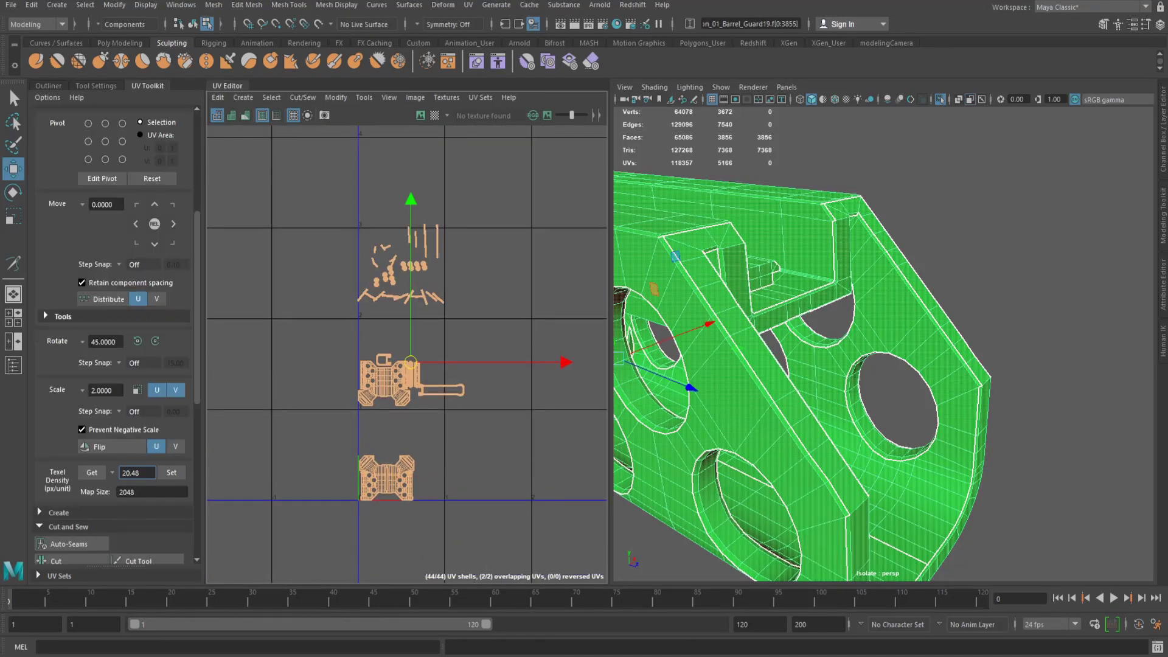
pyautogui.scroll(5, 387, 476)
pyautogui.click(414, 359)
pyautogui.scroll(-5, 415, 427)
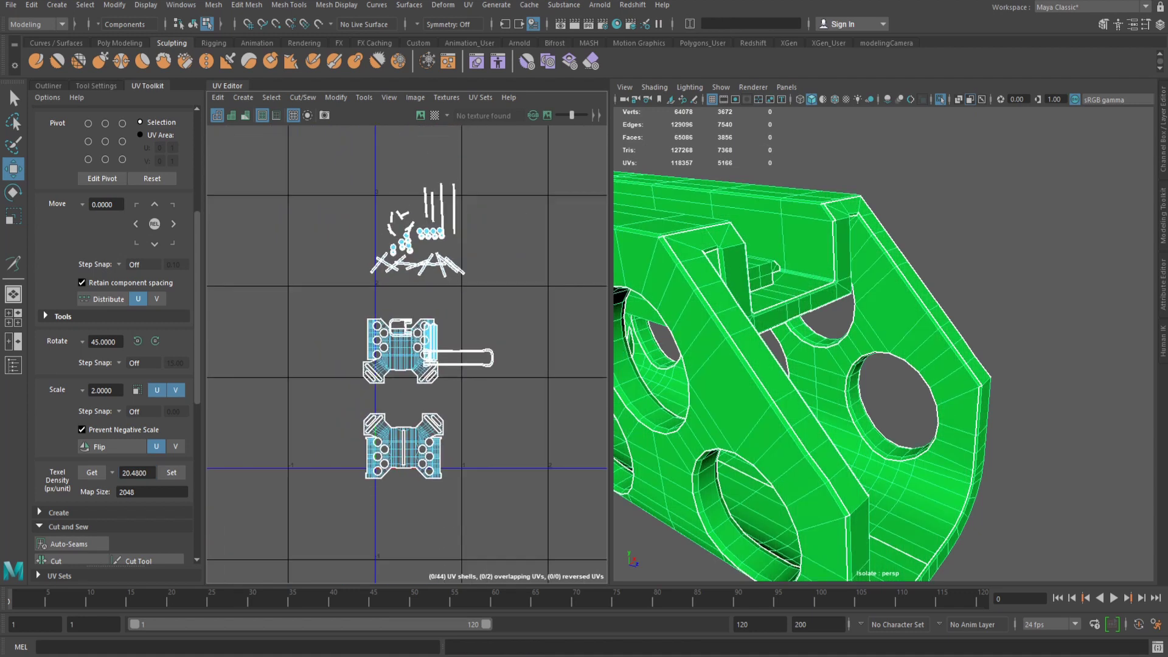
# Set the texel density of all UV shells to 10.24 with a map size of 2048.
pyautogui.keyDown('alt'); pyautogui.moveTo(416, 427); pyautogui.dragTo(397, 439, button='middle'); pyautogui.keyUp('alt')
pyautogui.moveTo(292, 170); pyautogui.dragTo(511, 529)
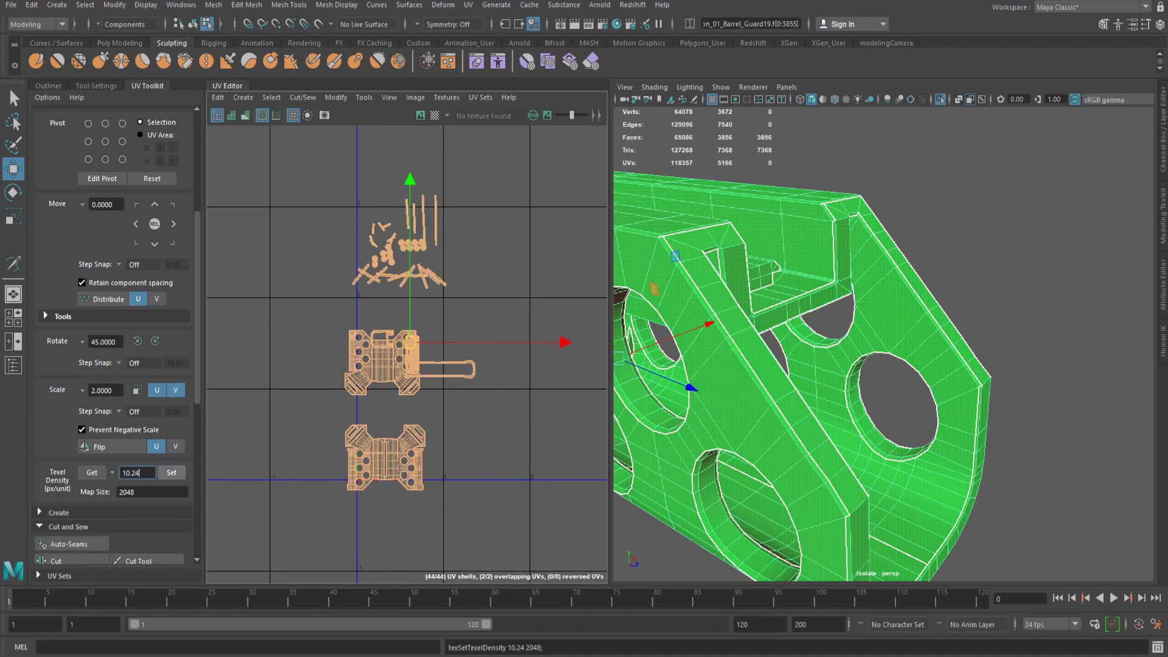
pyautogui.scroll(4, 390, 459)
pyautogui.click(415, 439)
pyautogui.scroll(2, 365, 455)
# Stack the two large perforated body shells one above the other in the first UV tile.
pyautogui.doubleClick(364, 460)
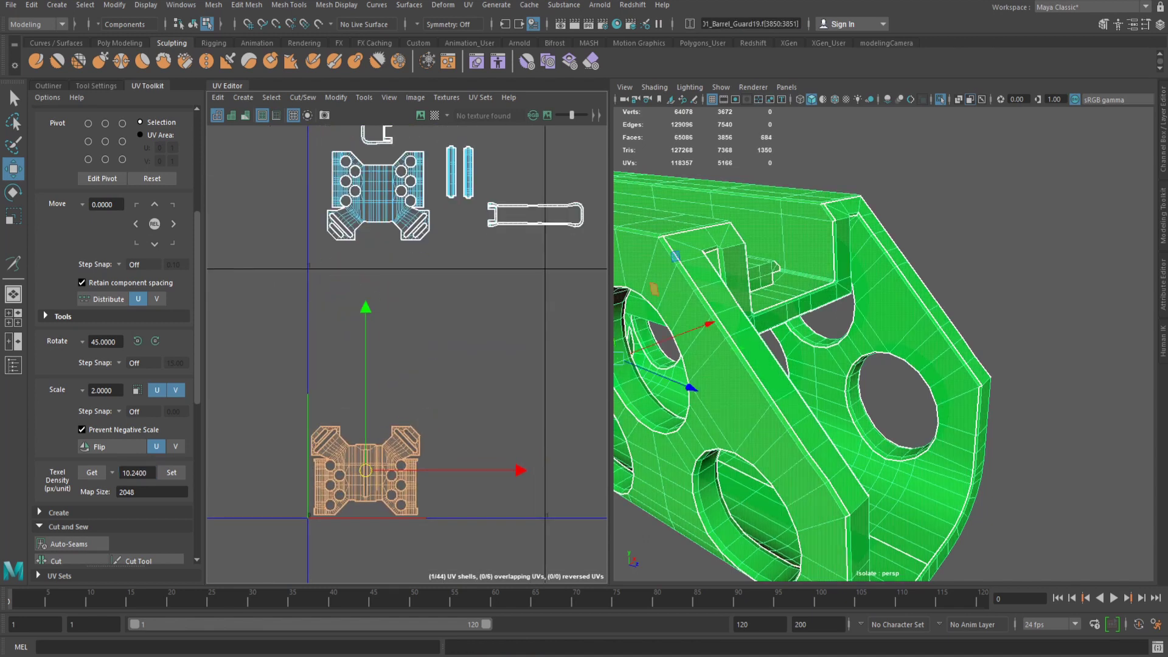
pyautogui.keyDown('alt'); pyautogui.moveTo(378, 197); pyautogui.dragTo(369, 230, button='middle'); pyautogui.keyUp('alt')
pyautogui.doubleClick(369, 230)
pyautogui.moveTo(369, 230); pyautogui.dragTo(353, 413)
pyautogui.scroll(-2, 359, 414)
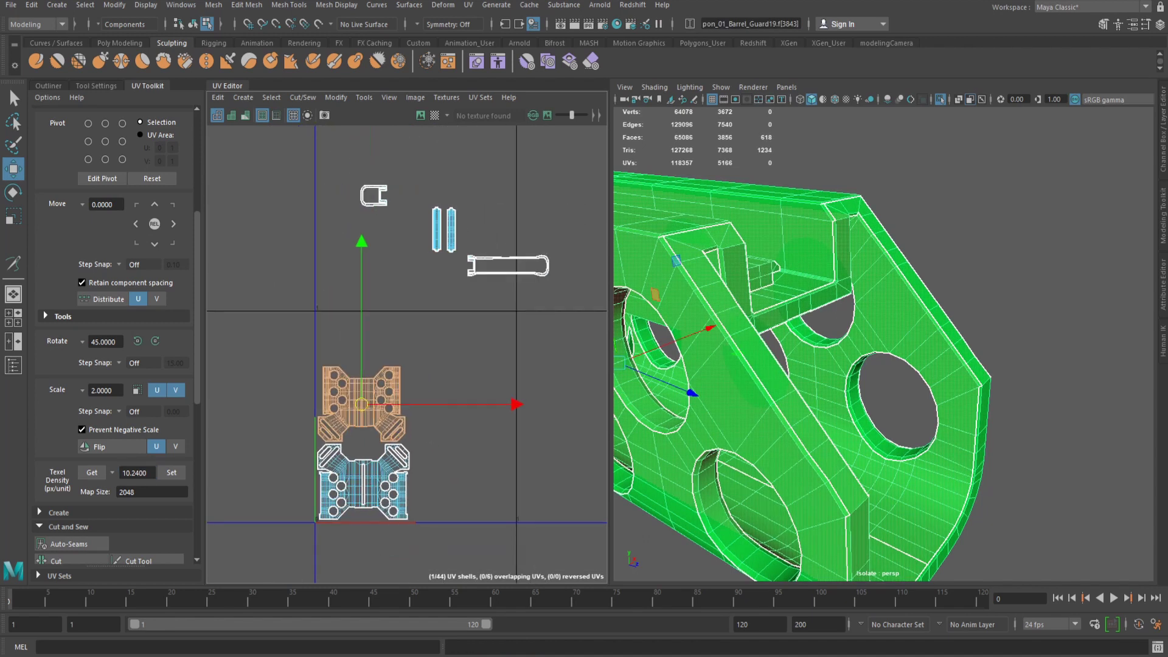
# Place the C-shaped shell between the two body shells and bring the scattered small shells down beside them.
pyautogui.doubleClick(368, 189)
pyautogui.moveTo(373, 195); pyautogui.dragTo(483, 307)
pyautogui.scroll(-4, 389, 365)
pyautogui.moveTo(414, 252); pyautogui.dragTo(472, 498)
pyautogui.scroll(5, 426, 395)
# Move the two slim strips and the long loop shell down towards the body shells and rotate one shell.
pyautogui.moveTo(371, 228); pyautogui.dragTo(544, 347)
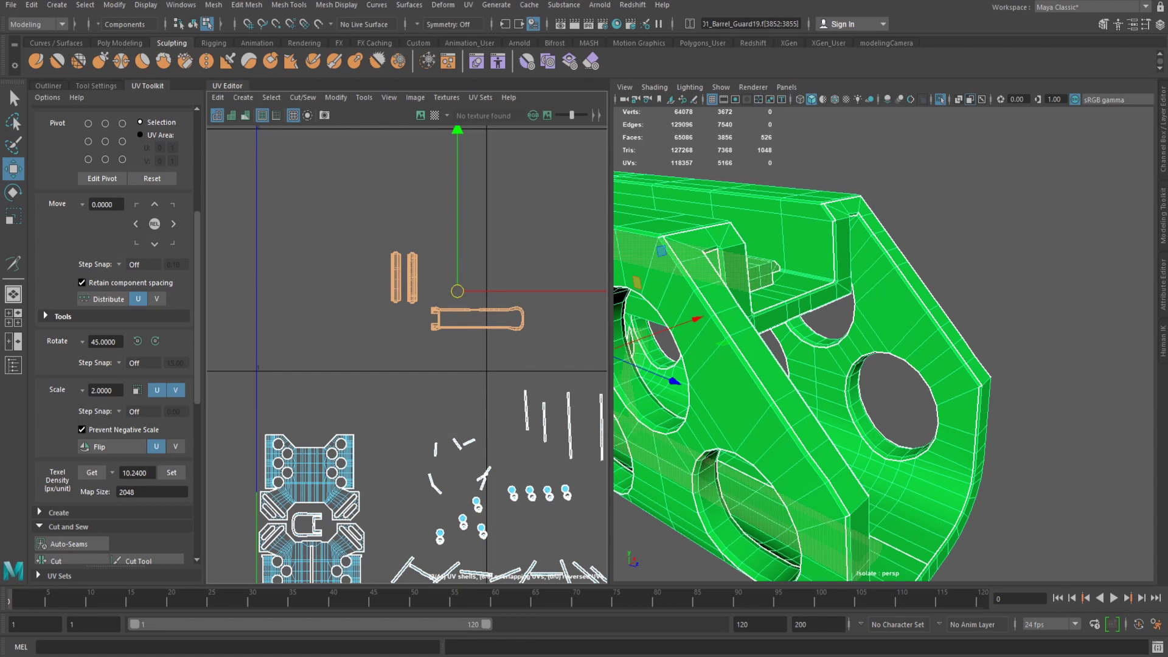
pyautogui.moveTo(457, 135); pyautogui.dragTo(456, 225)
pyautogui.keyDown('alt'); pyautogui.moveTo(486, 377); pyautogui.dragTo(360, 280, button='middle'); pyautogui.keyUp('alt')
pyautogui.doubleClick(304, 449)
pyautogui.press('e')
pyautogui.moveTo(394, 325); pyautogui.dragTo(303, 297)
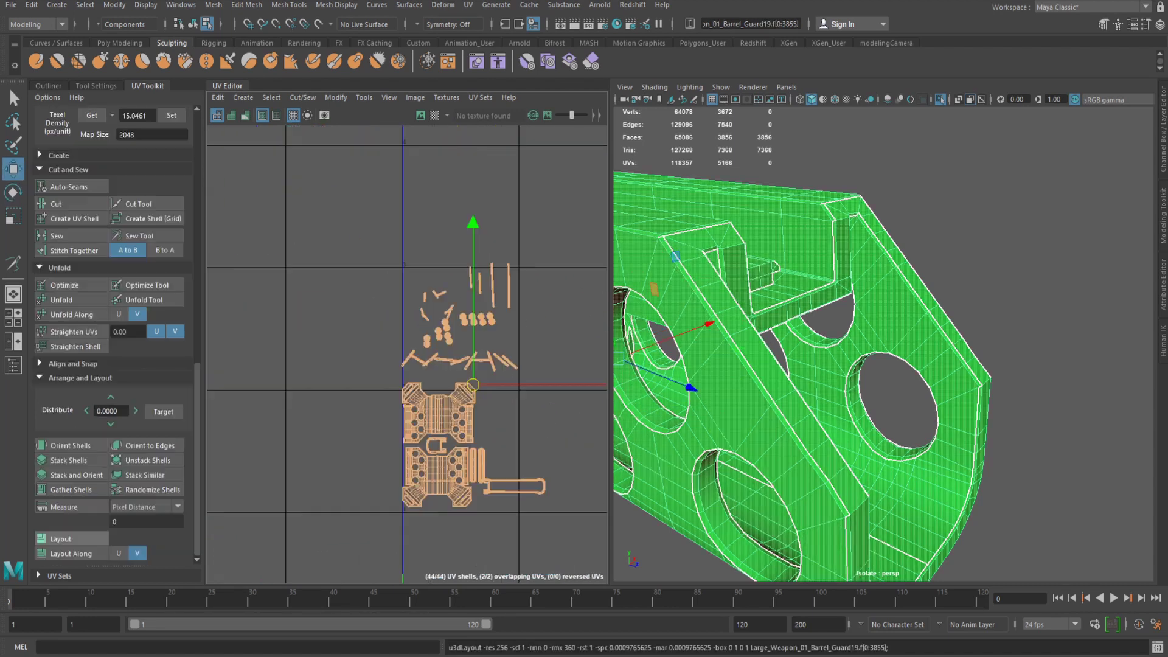
pyautogui.keyDown('alt'); pyautogui.moveTo(438, 517); pyautogui.dragTo(390, 368, button='middle'); pyautogui.keyUp('alt')
pyautogui.scroll(4, 404, 292)
pyautogui.scroll(2, 408, 353)
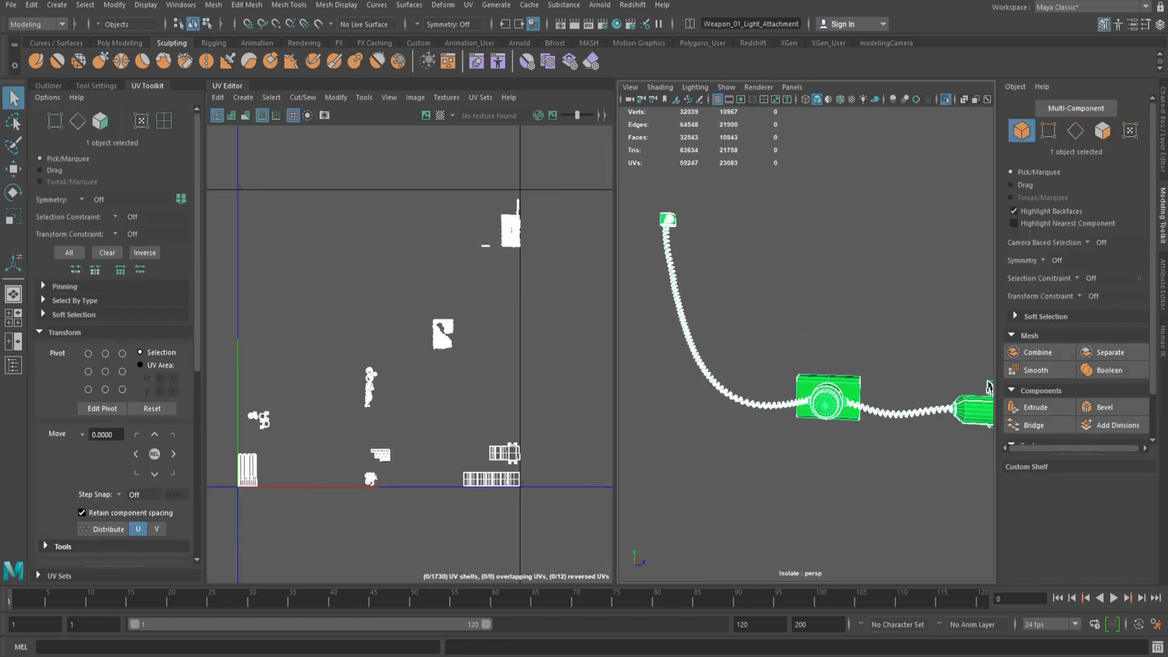
# Select all faces of the two coiled cable sections on the light attachment.
pyautogui.keyDown('alt'); pyautogui.moveTo(987, 383); pyautogui.dragTo(987, 384); pyautogui.keyUp('alt')
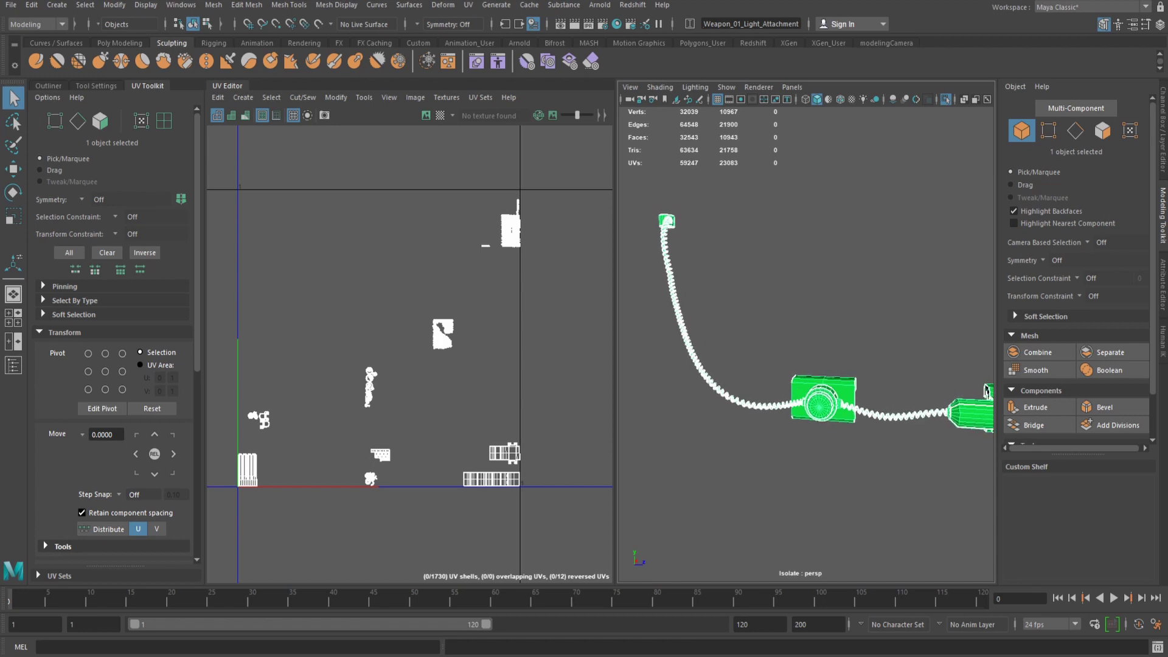
pyautogui.hotkey('alt', 'F12')
pyautogui.press('F11')
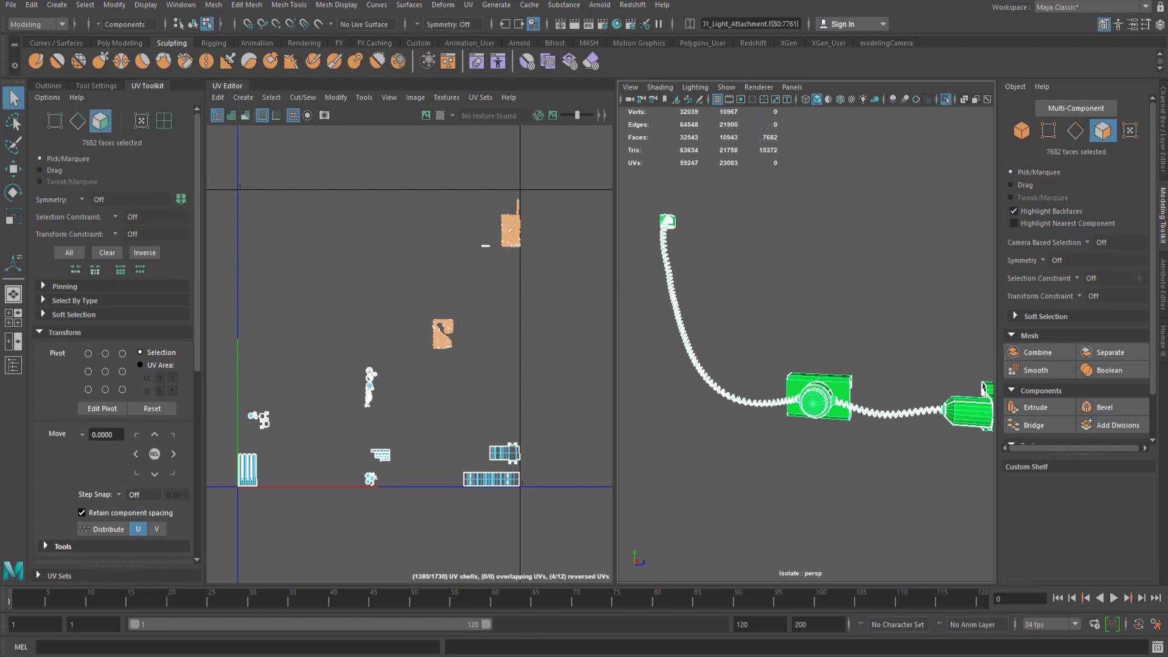
pyautogui.keyDown('alt'); pyautogui.moveTo(807, 395); pyautogui.dragTo(949, 414, button='right'); pyautogui.keyUp('alt')
pyautogui.keyDown('alt'); pyautogui.moveTo(900, 487); pyautogui.dragTo(760, 292, button='middle'); pyautogui.keyUp('alt')
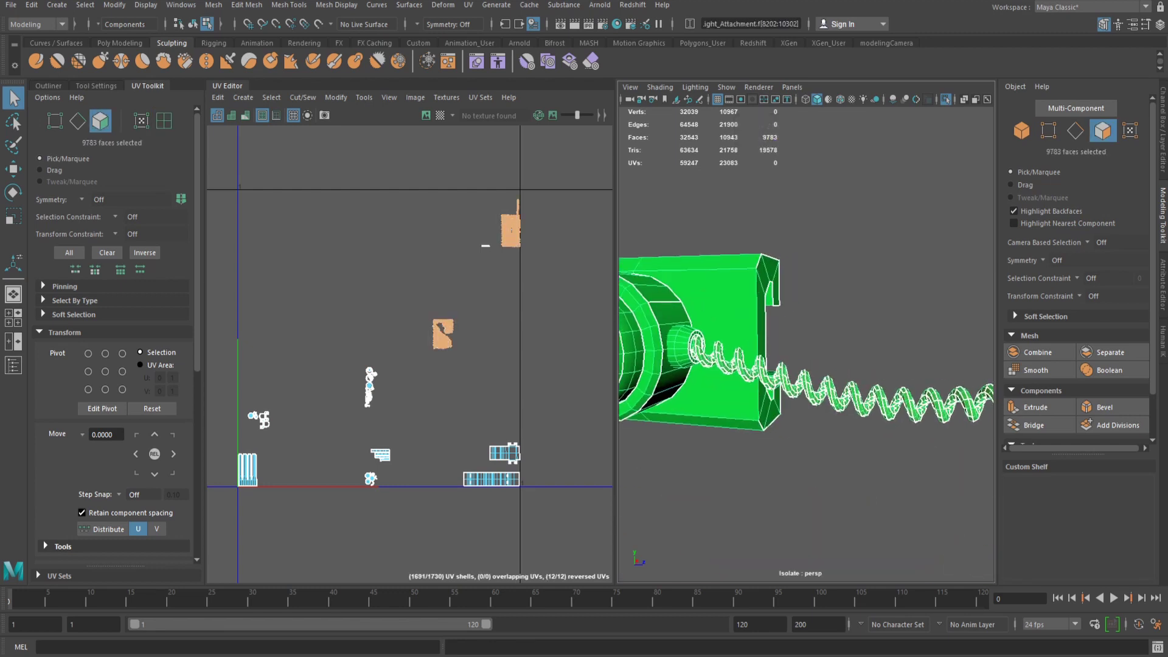
pyautogui.scroll(-10, 806, 331)
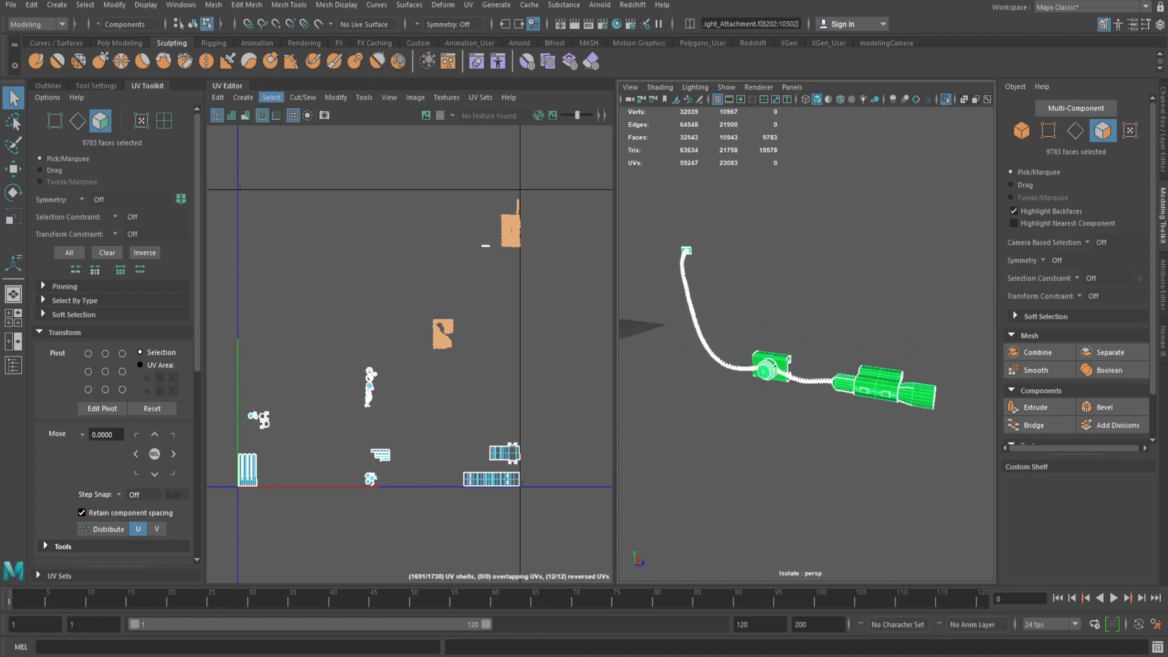
# Project the selected cable faces with Automatic Mapping, using the 1024 Map shell spacing preset.
pyautogui.click(218, 98)
pyautogui.moveTo(243, 98)
pyautogui.click(360, 146)
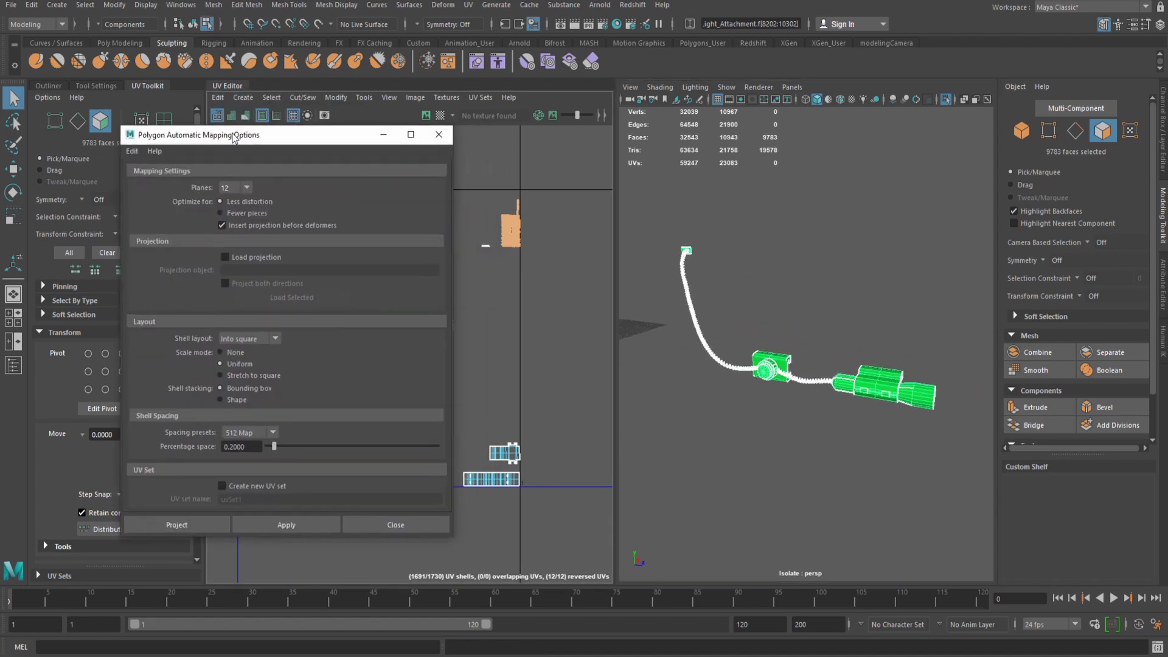
pyautogui.moveTo(233, 136); pyautogui.dragTo(422, 141)
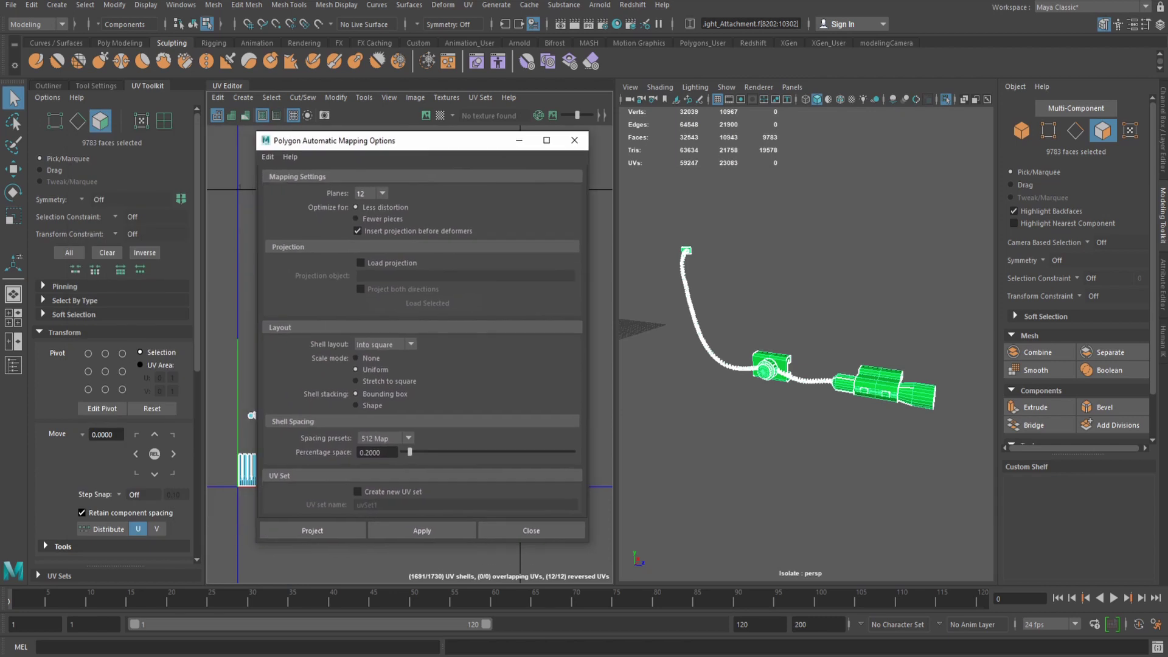
pyautogui.scroll(-5, 122, 365)
pyautogui.click(384, 438)
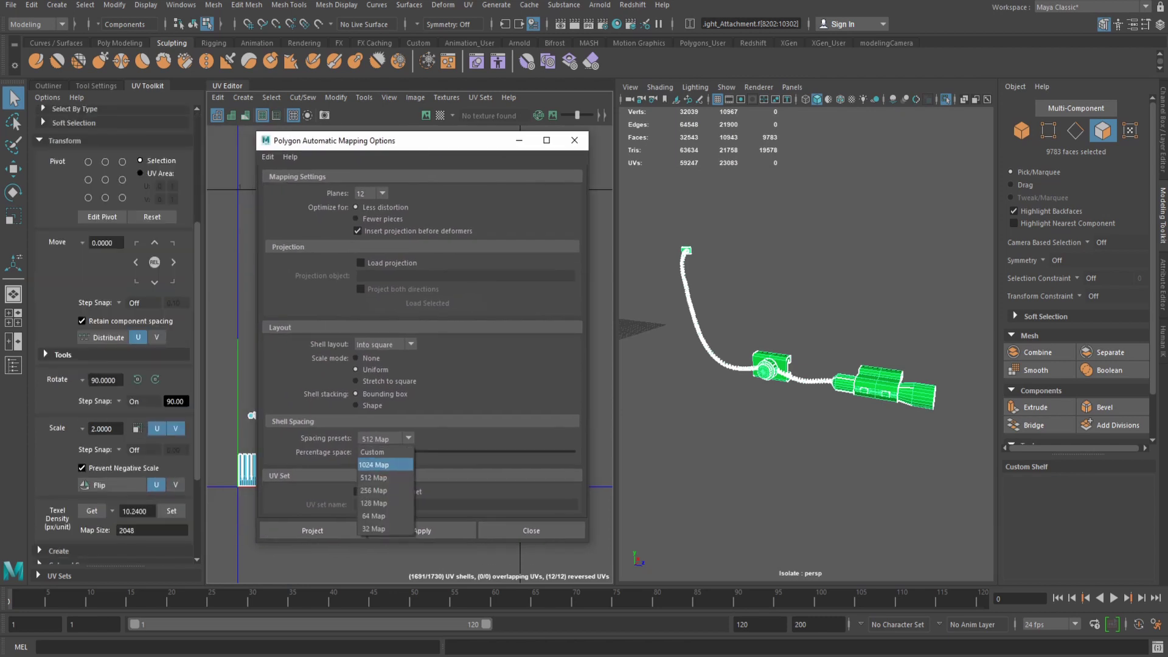
pyautogui.click(385, 465)
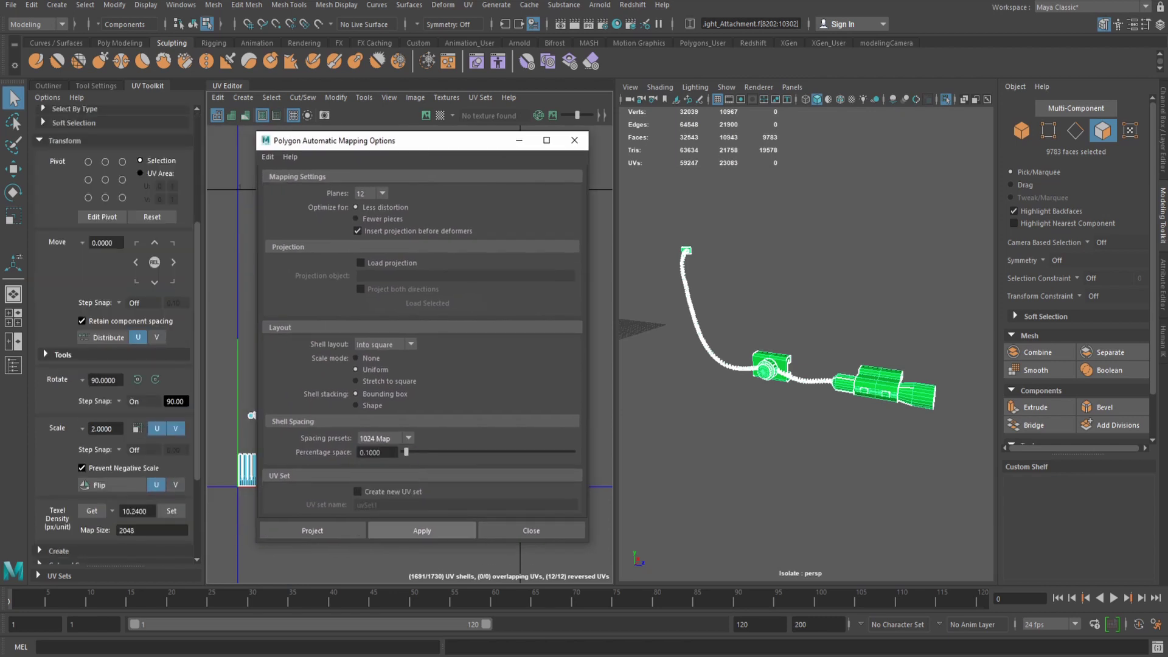
pyautogui.click(422, 530)
pyautogui.click(574, 140)
# Move the projected cable shells horizontally out of the first UV tile, clear of the other shells.
pyautogui.scroll(2, 410, 354)
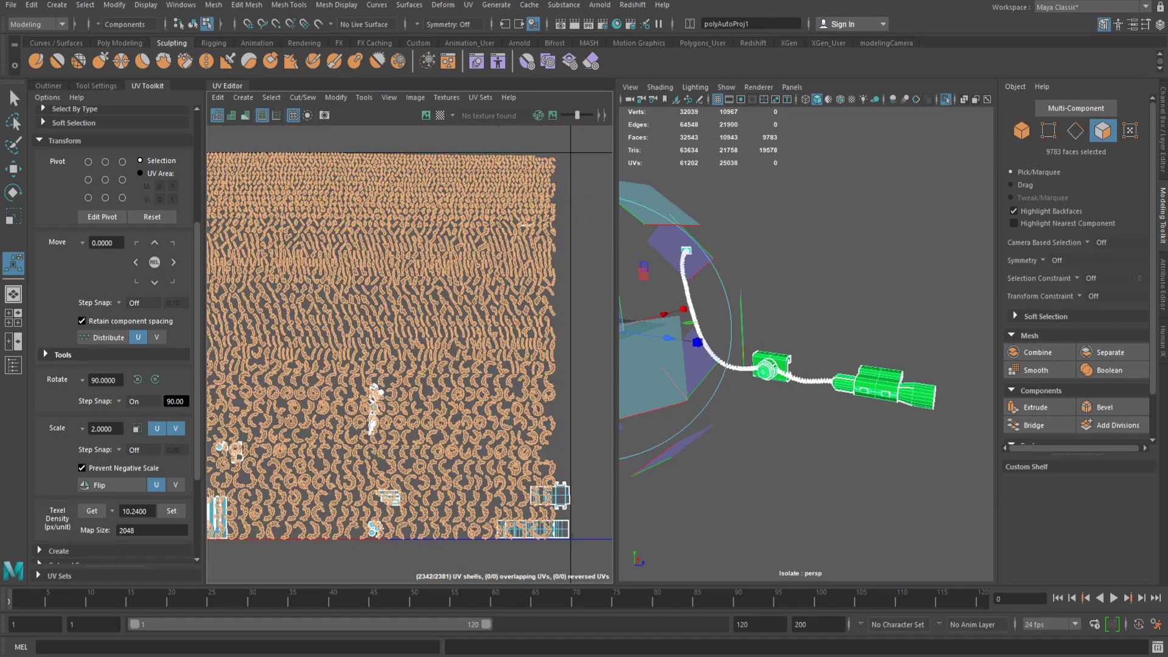
pyautogui.keyDown('alt'); pyautogui.moveTo(401, 353); pyautogui.dragTo(444, 347, button='middle'); pyautogui.keyUp('alt')
pyautogui.scroll(-3, 410, 354)
pyautogui.press('w')
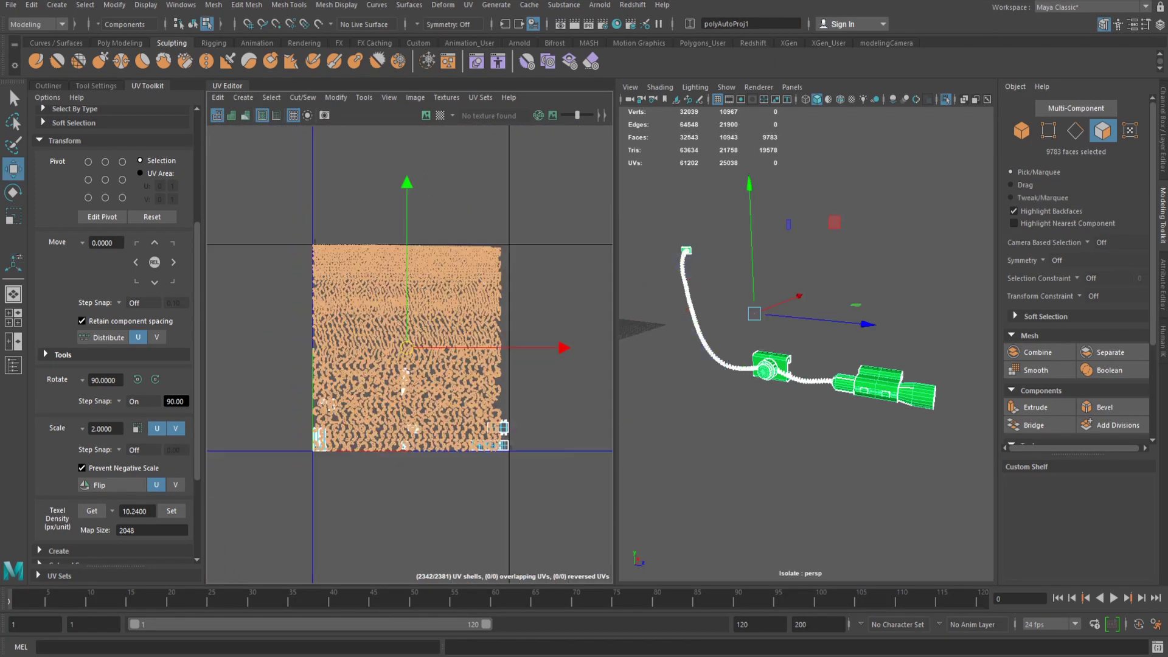
pyautogui.moveTo(564, 348); pyautogui.dragTo(370, 347)
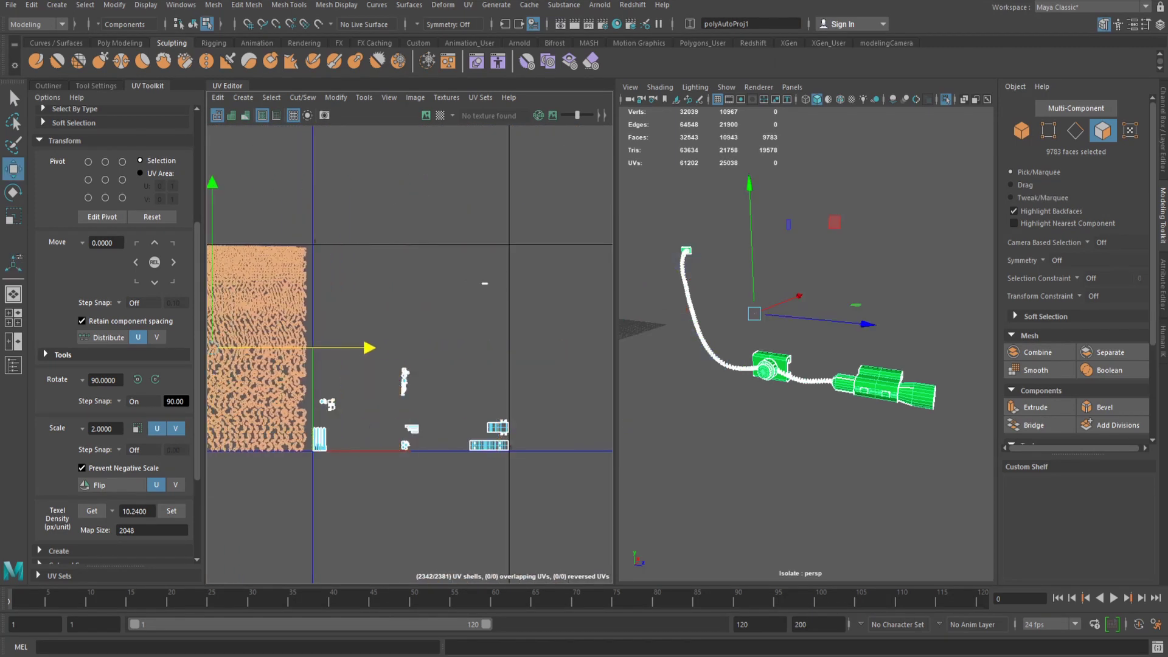
# Check the cable shells' texel density and scale them down uniformly into a small block.
pyautogui.scroll(-1, 138, 383)
pyautogui.keyDown('alt'); pyautogui.moveTo(316, 340); pyautogui.dragTo(504, 365, button='middle'); pyautogui.keyUp('alt')
pyautogui.scroll(3, 409, 354)
pyautogui.scroll(-1, 121, 438)
pyautogui.click(92, 434)
pyautogui.press('r')
pyautogui.moveTo(393, 383); pyautogui.dragTo(287, 383)
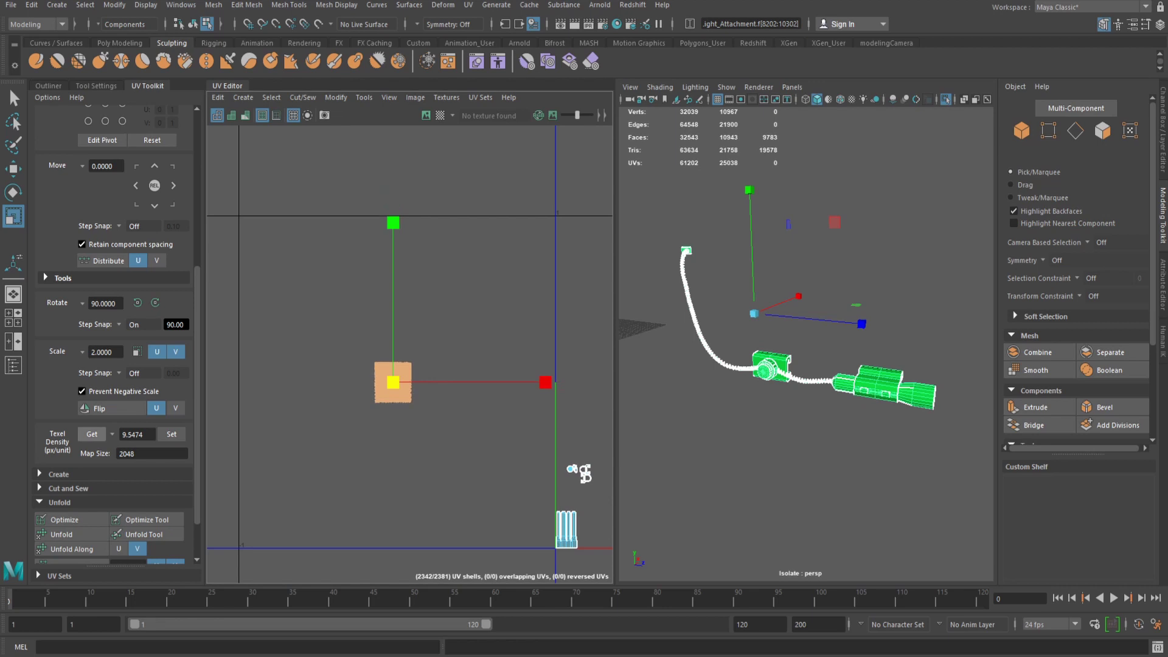
# Fine-tune the uniform scale of the cable shells to a texel density of about 10.23.
pyautogui.click(92, 435)
pyautogui.scroll(-3, 368, 382)
pyautogui.scroll(10, 380, 381)
pyautogui.click(171, 435)
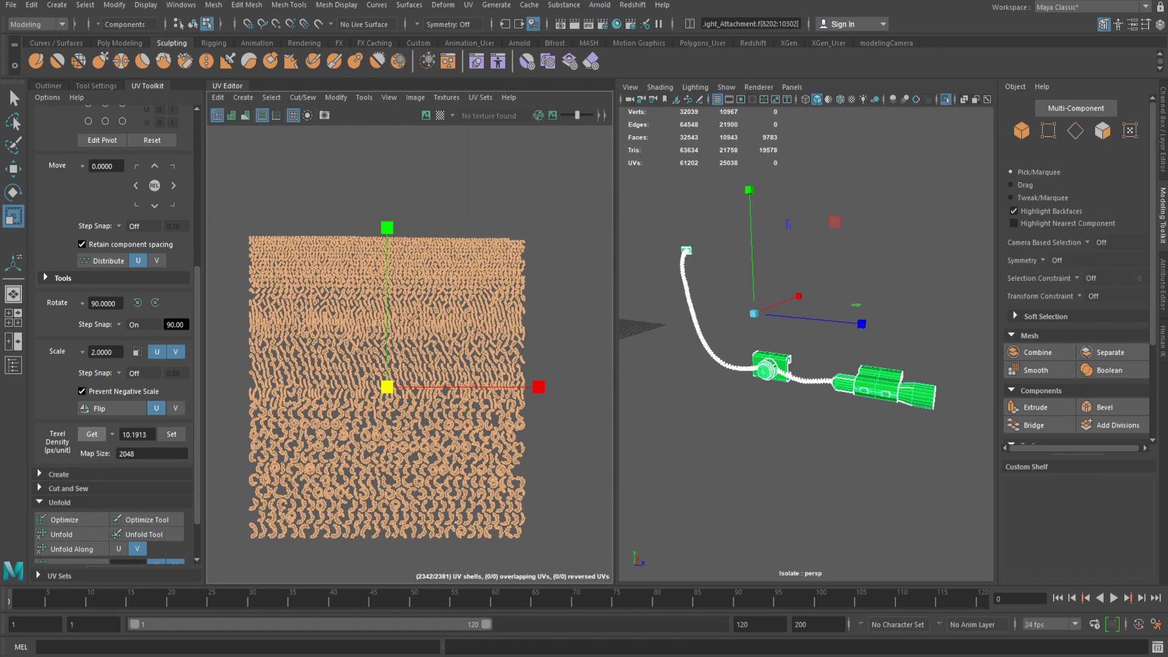
pyautogui.moveTo(387, 387); pyautogui.dragTo(388, 387)
pyautogui.click(91, 434)
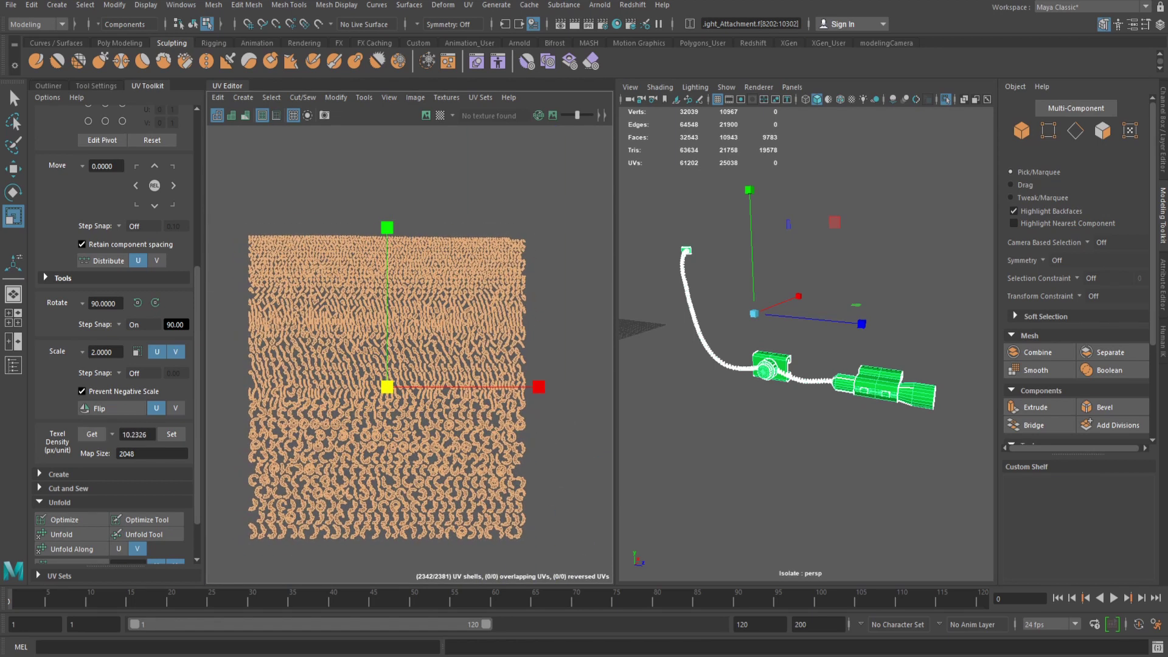
# Move the block of cable shells back into the first UV tile, above the other shells.
pyautogui.scroll(-12, 507, 301)
pyautogui.keyDown('alt'); pyautogui.moveTo(507, 301); pyautogui.dragTo(350, 342, button='middle'); pyautogui.keyUp('alt')
pyautogui.scroll(1, 350, 342)
pyautogui.press('w')
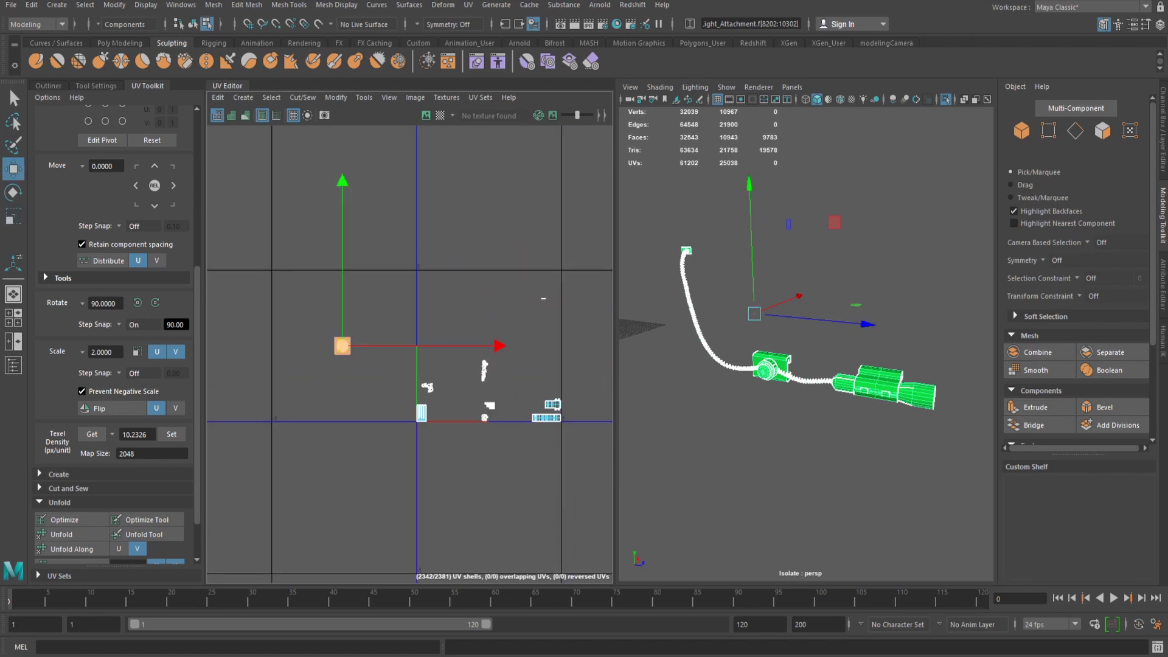
pyautogui.moveTo(342, 345); pyautogui.dragTo(427, 283)
pyautogui.moveTo(565, 340)
pyautogui.keyDown('alt'); pyautogui.mouseDown(button='middle')
pyautogui.moveTo(503, 391)
pyautogui.moveTo(558, 356)
pyautogui.mouseUp(button='middle'); pyautogui.keyUp('alt')
pyautogui.scroll(4, 504, 390)
pyautogui.moveTo(282, 244); pyautogui.dragTo(511, 247)
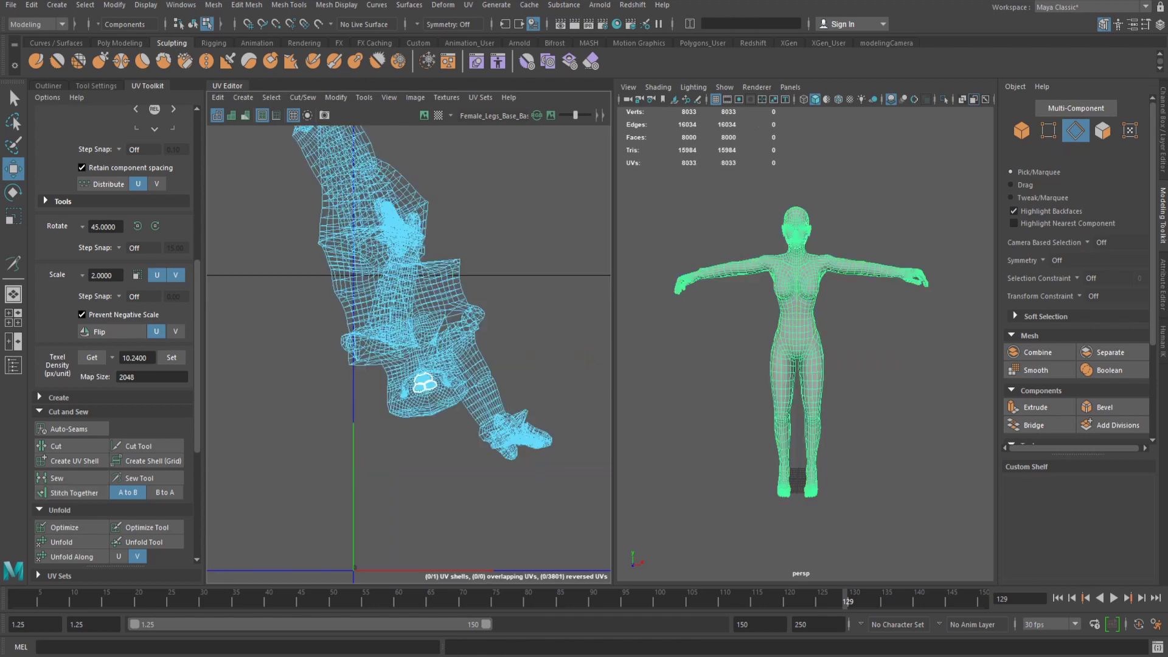
pyautogui.scroll(-3, 475, 347)
pyautogui.click(469, 334)
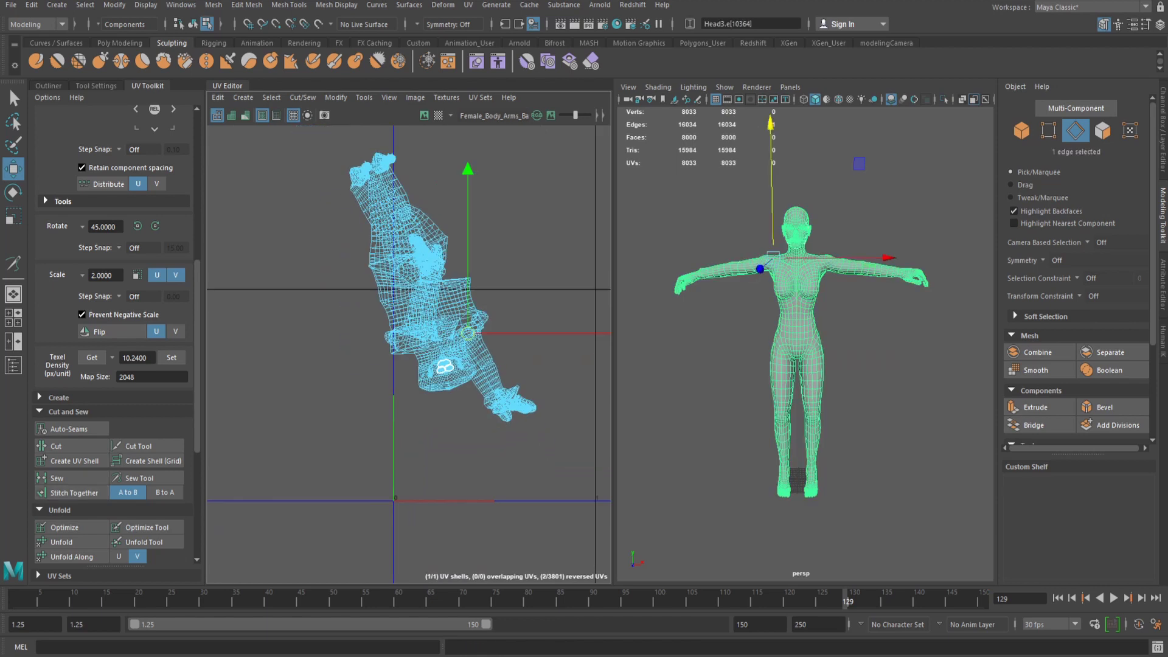
pyautogui.press('F8')
pyautogui.keyDown('alt'); pyautogui.moveTo(442, 286); pyautogui.dragTo(403, 326, button='middle'); pyautogui.keyUp('alt')
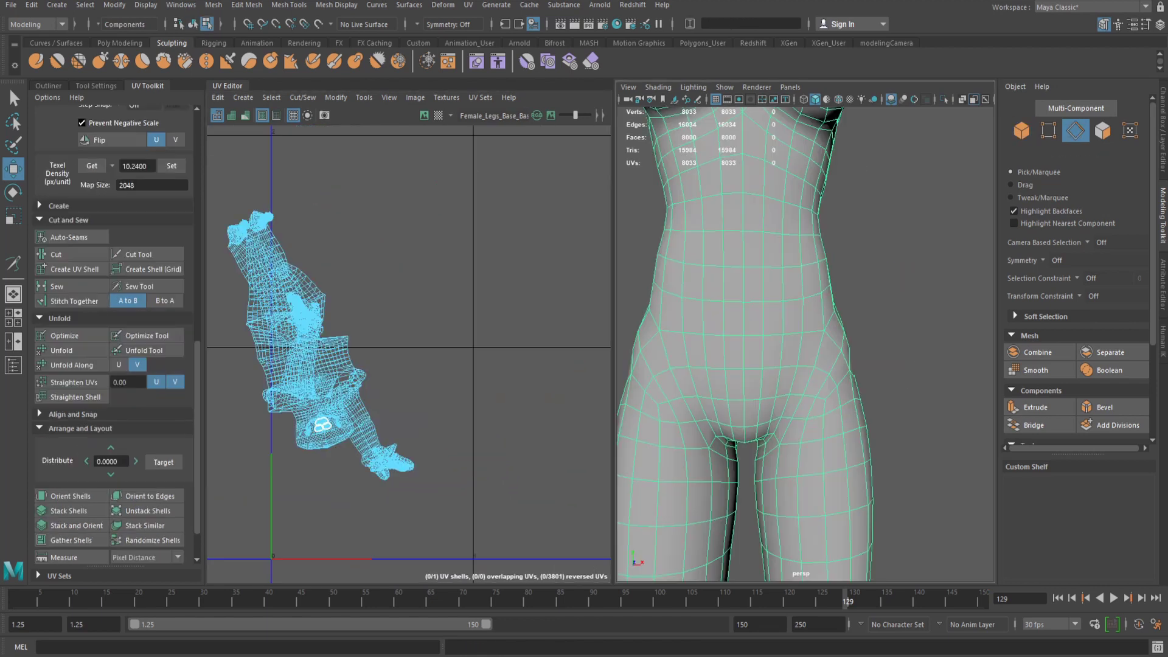
# Select the edges on the female body running from the groin over both hips and around the back.
pyautogui.click(802, 386)
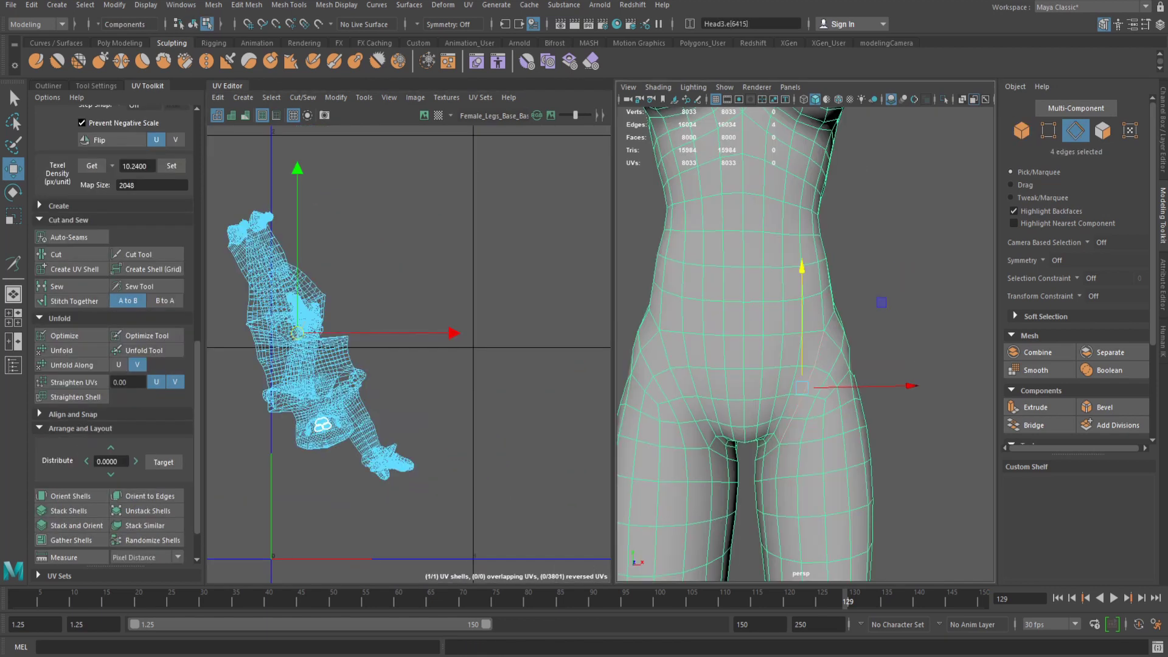
pyautogui.keyDown('shift'); pyautogui.click(709, 388); pyautogui.keyUp('shift')
pyautogui.keyDown('shift'); pyautogui.click(694, 376); pyautogui.keyUp('shift')
pyautogui.keyDown('alt'); pyautogui.moveTo(755, 365); pyautogui.dragTo(864, 340); pyautogui.keyUp('alt')
pyautogui.keyDown('shift'); pyautogui.doubleClick(806, 336); pyautogui.keyUp('shift')
pyautogui.scroll(-6, 805, 344)
pyautogui.scroll(3, 805, 345)
pyautogui.scroll(5, 805, 344)
pyautogui.scroll(-5, 806, 344)
pyautogui.keyDown('alt'); pyautogui.moveTo(718, 344); pyautogui.dragTo(864, 335); pyautogui.keyUp('alt')
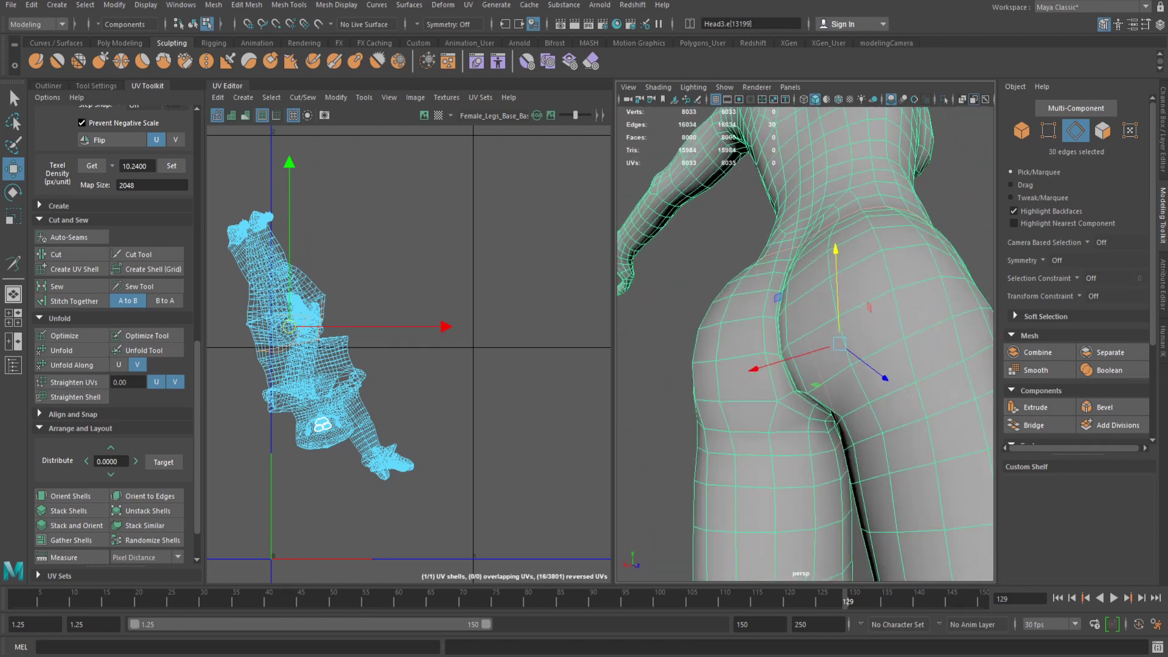
# Add the edge loops around both upper thighs to the selection and cut the UVs along all selected edges.
pyautogui.keyDown('shift'); pyautogui.doubleClick(797, 261); pyautogui.keyUp('shift')
pyautogui.keyDown('alt'); pyautogui.moveTo(798, 305); pyautogui.dragTo(815, 286); pyautogui.keyUp('alt')
pyautogui.keyDown('shift'); pyautogui.doubleClick(765, 468); pyautogui.keyUp('shift')
pyautogui.keyDown('shift'); pyautogui.doubleClick(817, 457); pyautogui.keyUp('shift')
pyautogui.keyDown('alt'); pyautogui.moveTo(730, 389); pyautogui.dragTo(876, 378); pyautogui.keyUp('alt')
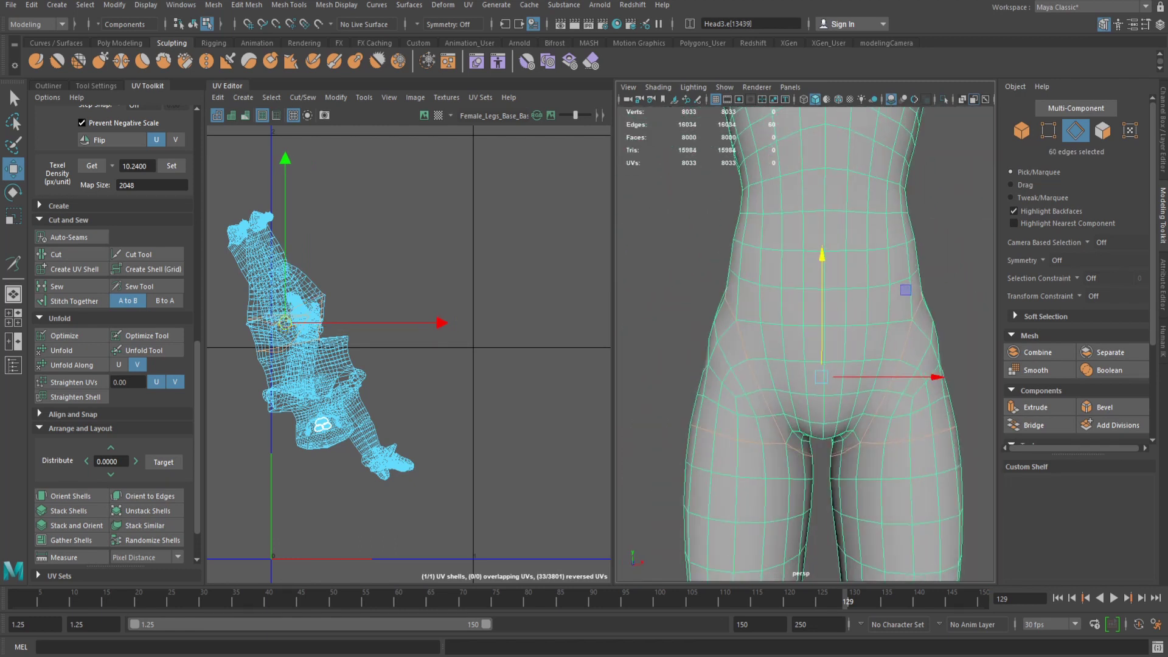
pyautogui.click(56, 255)
# Select the edge loops around both shoulders and cut the UVs along them.
pyautogui.scroll(-6, 806, 345)
pyautogui.keyDown('alt'); pyautogui.moveTo(806, 268); pyautogui.dragTo(806, 390, button='middle'); pyautogui.keyUp('alt')
pyautogui.scroll(5, 806, 344)
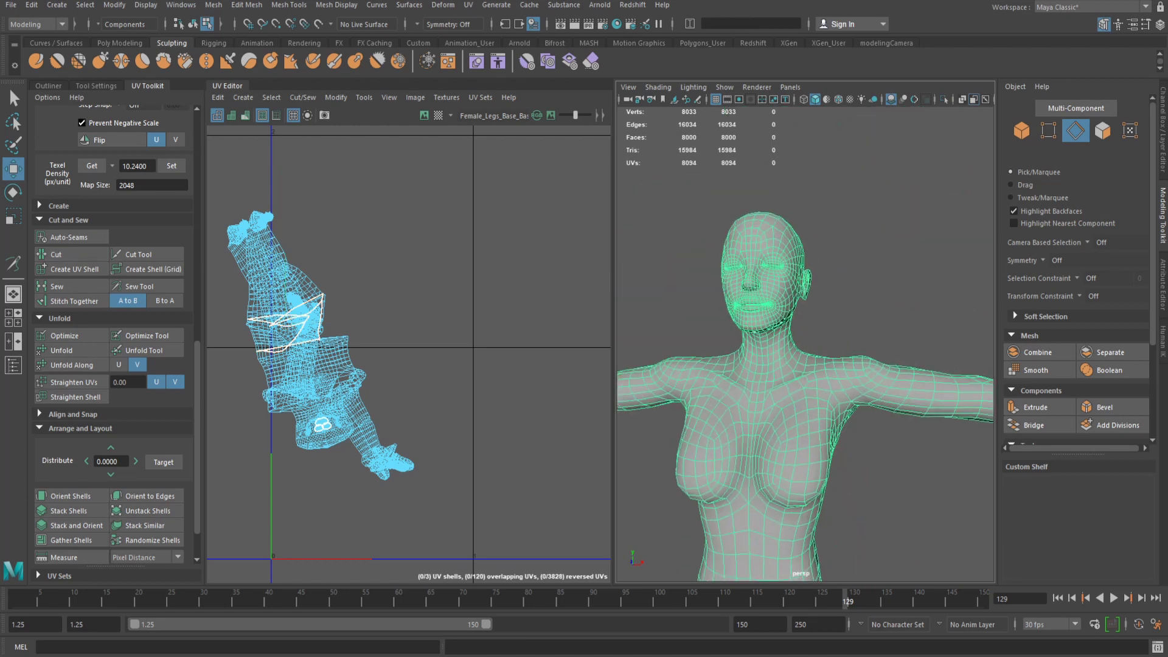
pyautogui.keyDown('alt'); pyautogui.moveTo(852, 341); pyautogui.dragTo(797, 335); pyautogui.keyUp('alt')
pyautogui.doubleClick(793, 372)
pyautogui.keyDown('alt'); pyautogui.moveTo(797, 377); pyautogui.dragTo(739, 337); pyautogui.keyUp('alt')
pyautogui.keyDown('shift'); pyautogui.moveTo(734, 424); pyautogui.dragTo(840, 469); pyautogui.keyUp('shift')
pyautogui.keyDown('alt'); pyautogui.moveTo(730, 341); pyautogui.dragTo(912, 390, button='middle'); pyautogui.keyUp('alt')
pyautogui.scroll(3, 805, 344)
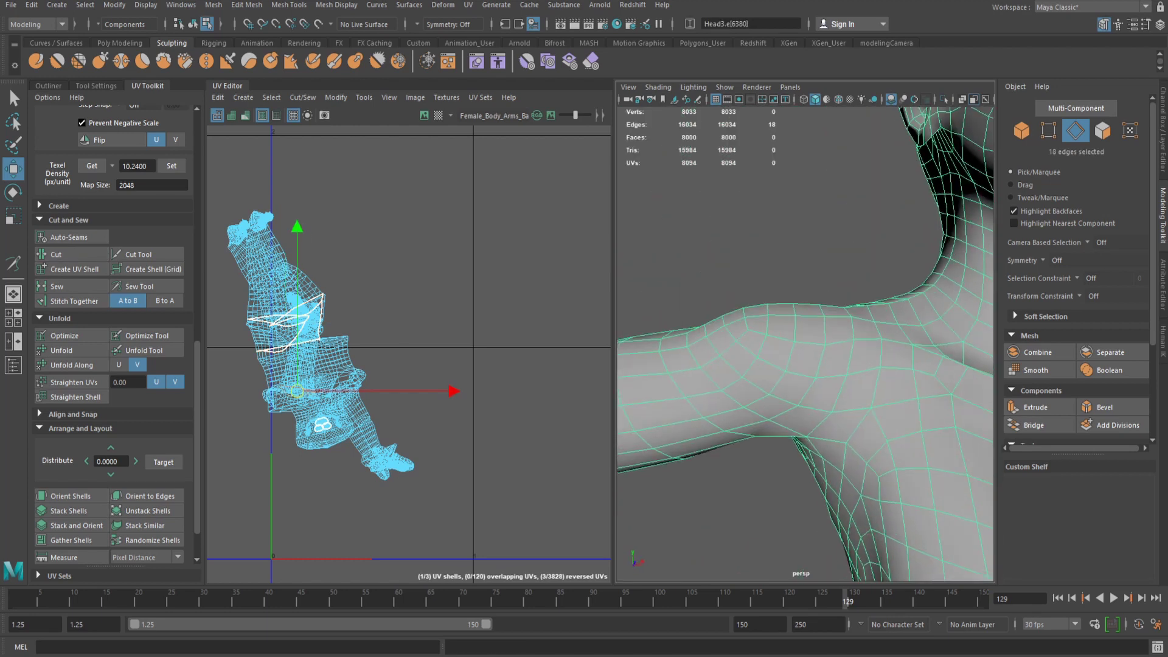
pyautogui.keyDown('shift'); pyautogui.doubleClick(913, 359); pyautogui.keyUp('shift')
pyautogui.keyDown('alt'); pyautogui.moveTo(851, 389); pyautogui.dragTo(766, 359); pyautogui.keyUp('alt')
pyautogui.scroll(-5, 806, 345)
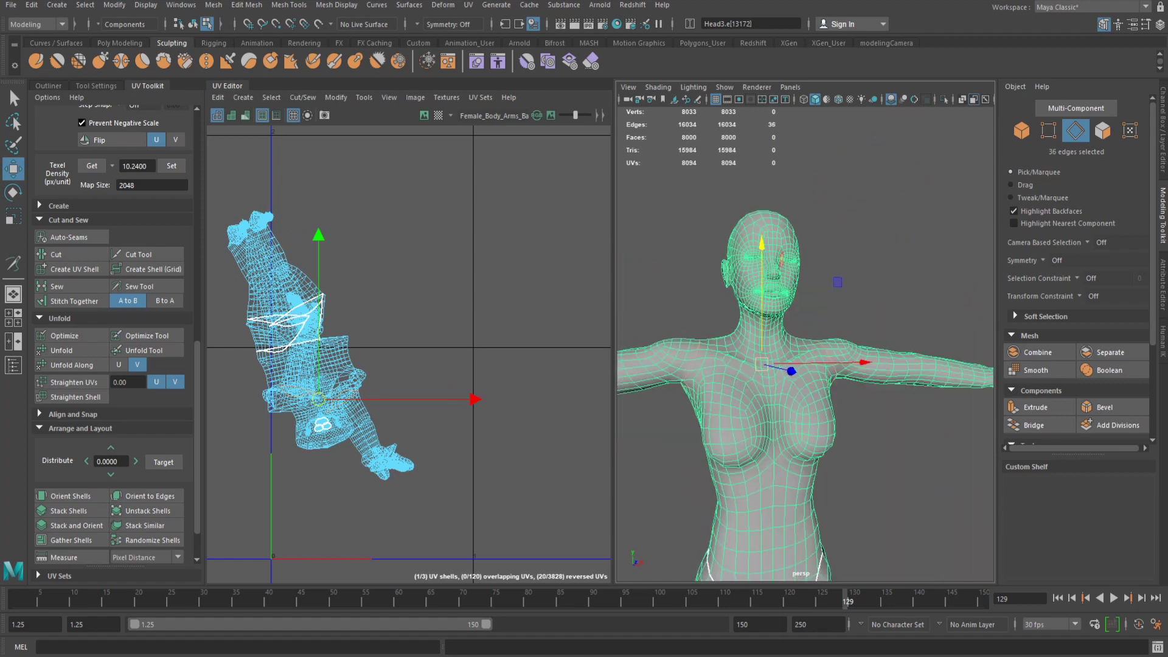
pyautogui.click(56, 254)
# Select the edge loop around the base of the neck.
pyautogui.keyDown('alt'); pyautogui.moveTo(864, 340); pyautogui.dragTo(804, 338); pyautogui.keyUp('alt')
pyautogui.click(901, 244)
pyautogui.scroll(-3, 806, 344)
pyautogui.keyDown('alt'); pyautogui.moveTo(805, 304); pyautogui.dragTo(882, 360, button='middle'); pyautogui.keyUp('alt')
pyautogui.scroll(5, 806, 344)
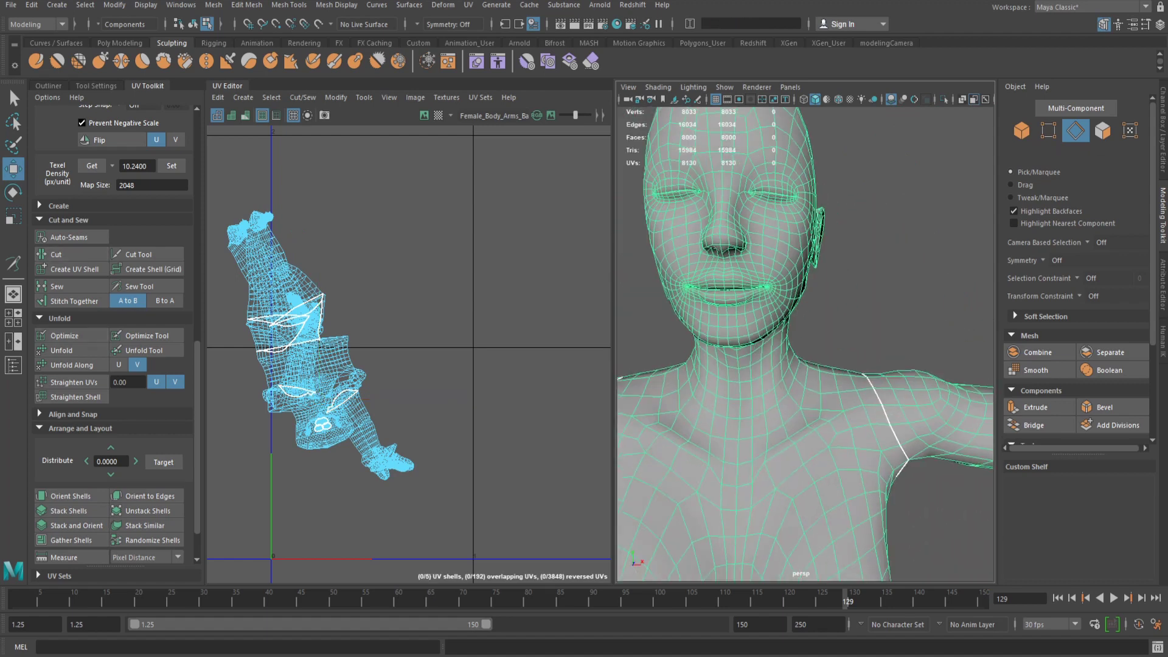
pyautogui.keyDown('alt'); pyautogui.moveTo(730, 353); pyautogui.dragTo(818, 426, button='middle'); pyautogui.keyUp('alt')
pyautogui.doubleClick(802, 434)
pyautogui.keyDown('alt'); pyautogui.moveTo(802, 426); pyautogui.dragTo(968, 426); pyautogui.keyUp('alt')
pyautogui.scroll(3, 806, 345)
pyautogui.keyDown('alt'); pyautogui.moveTo(864, 389); pyautogui.dragTo(901, 377); pyautogui.keyUp('alt')
# Add the edges under the jaw and around the back of the head, and cut the UVs along the selection.
pyautogui.keyDown('shift'); pyautogui.doubleClick(773, 359); pyautogui.keyUp('shift')
pyautogui.scroll(3, 822, 359)
pyautogui.keyDown('shift'); pyautogui.click(926, 365); pyautogui.keyUp('shift')
pyautogui.scroll(2, 806, 377)
pyautogui.keyDown('shift'); pyautogui.click(741, 415); pyautogui.keyUp('shift')
pyautogui.keyDown('shift'); pyautogui.click(806, 444); pyautogui.keyUp('shift')
pyautogui.scroll(-5, 806, 390)
pyautogui.click(56, 255)
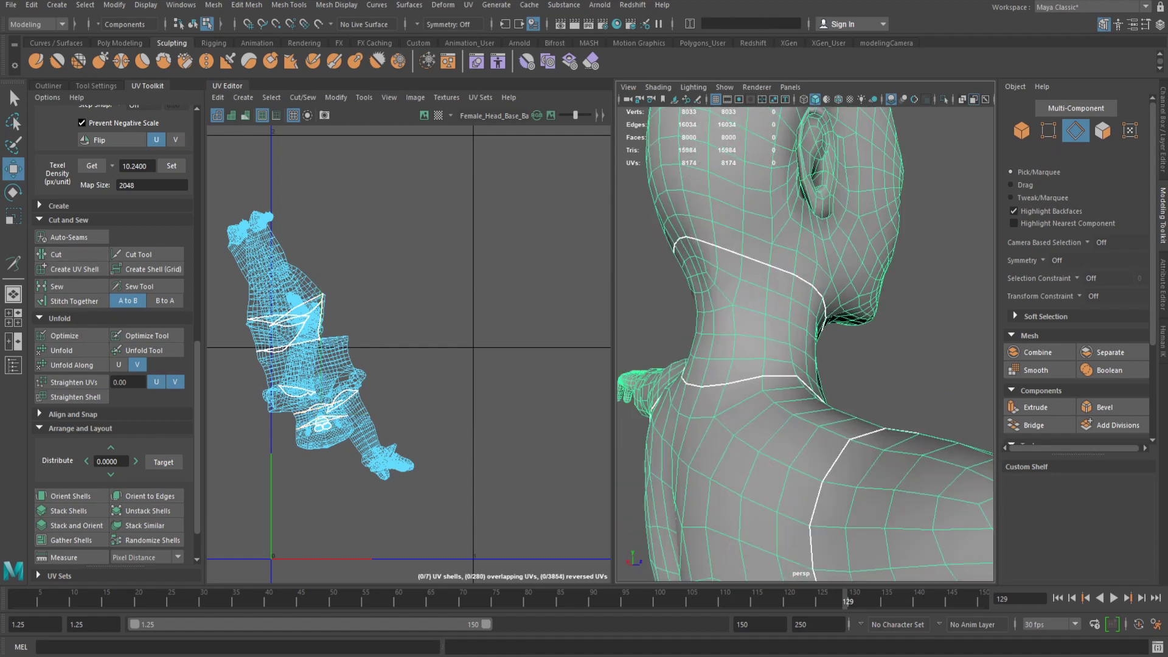
# Select the vertical centre edges at the back of the neck and cut the UVs between the two neck seams.
pyautogui.keyDown('alt'); pyautogui.moveTo(724, 353); pyautogui.dragTo(815, 341); pyautogui.keyUp('alt')
pyautogui.click(813, 326)
pyautogui.click(814, 381)
pyautogui.press('q')
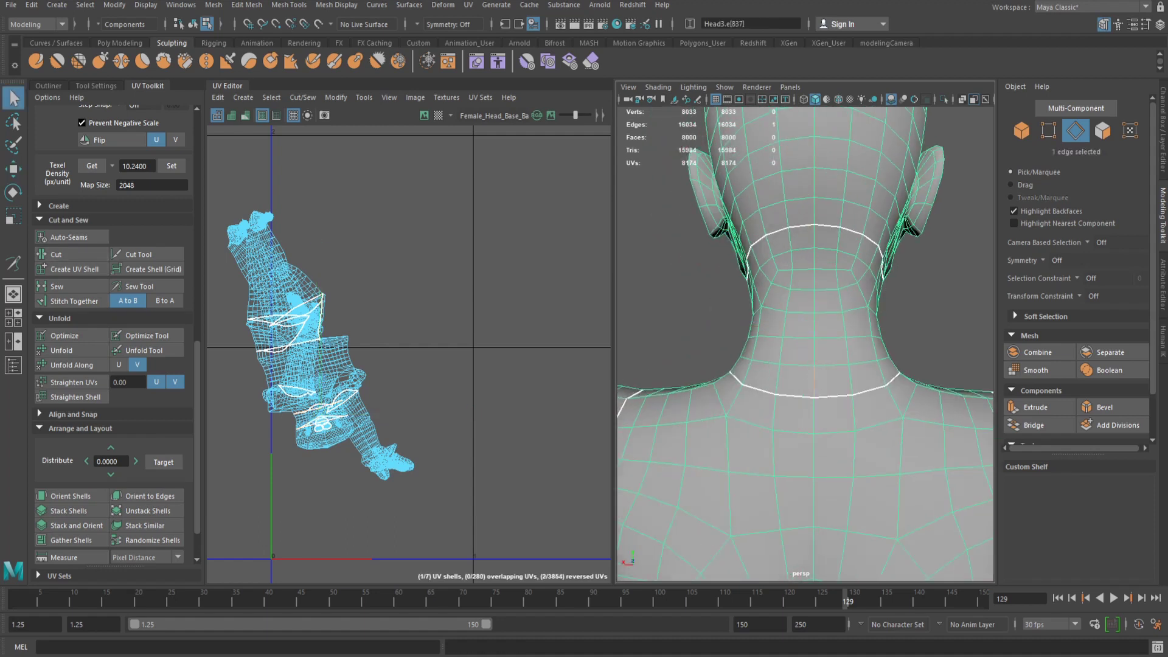
pyautogui.click(56, 254)
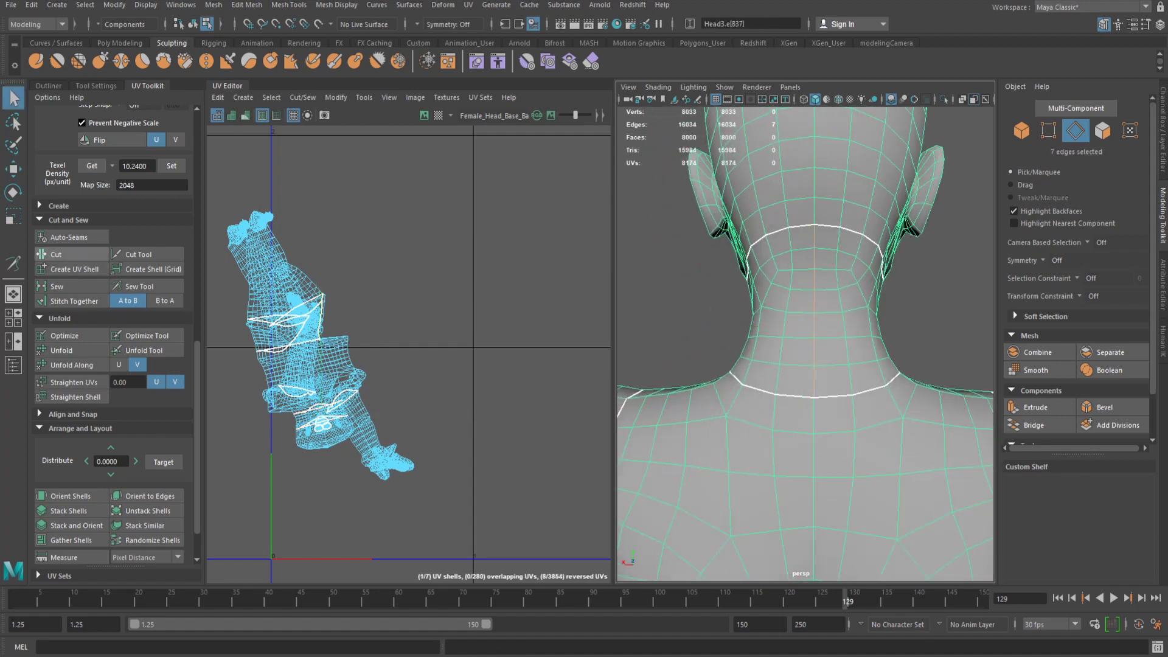
# Select the edge loops around both wrists and cut the UVs to separate the hands.
pyautogui.scroll(-5, 809, 340)
pyautogui.keyDown('alt'); pyautogui.moveTo(900, 353); pyautogui.dragTo(901, 292, button='middle'); pyautogui.keyUp('alt')
pyautogui.scroll(6, 806, 329)
pyautogui.doubleClick(804, 308)
pyautogui.scroll(-6, 806, 329)
pyautogui.scroll(4, 806, 316)
pyautogui.keyDown('alt'); pyautogui.moveTo(755, 292); pyautogui.dragTo(834, 346, button='middle'); pyautogui.keyUp('alt')
pyautogui.scroll(4, 809, 329)
pyautogui.keyDown('shift'); pyautogui.doubleClick(815, 317); pyautogui.keyUp('shift')
pyautogui.scroll(-8, 812, 323)
pyautogui.press('f')
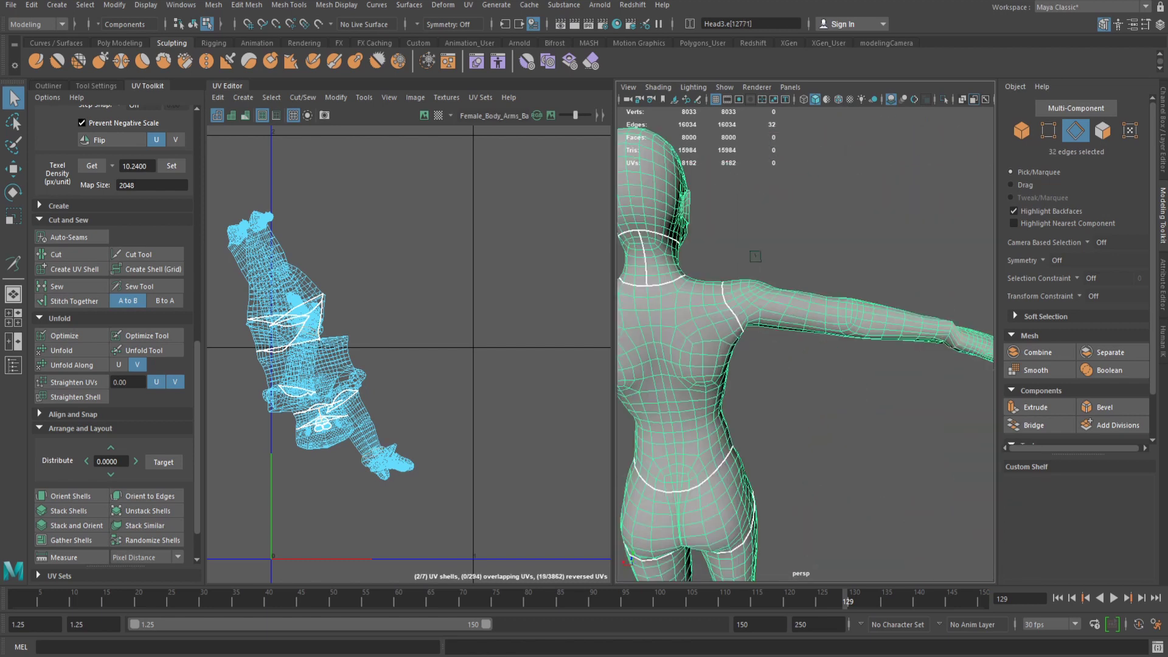
pyautogui.click(56, 254)
# Select the lengthwise edges under the character's right arm from shoulder to wrist and cut the UVs along them.
pyautogui.keyDown('alt'); pyautogui.moveTo(706, 316); pyautogui.dragTo(810, 371, button='middle'); pyautogui.keyUp('alt')
pyautogui.scroll(4, 806, 347)
pyautogui.click(755, 444)
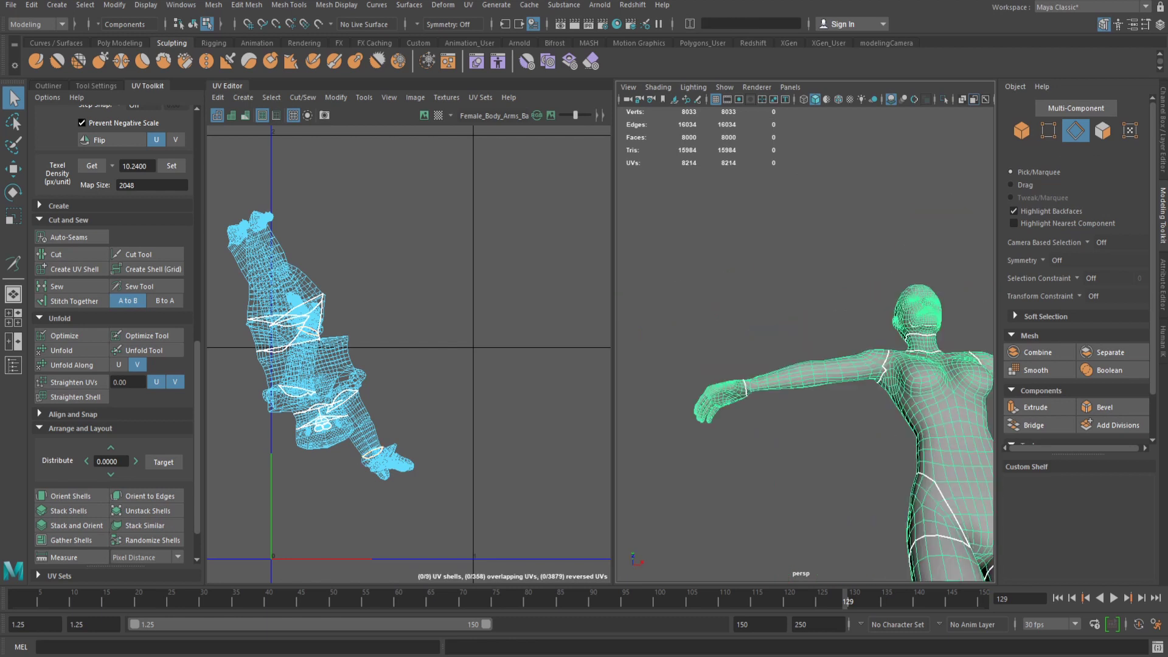
pyautogui.keyDown('alt'); pyautogui.moveTo(809, 390); pyautogui.dragTo(822, 286); pyautogui.keyUp('alt')
pyautogui.scroll(4, 806, 347)
pyautogui.click(875, 375)
pyautogui.keyDown('alt'); pyautogui.moveTo(875, 375); pyautogui.dragTo(884, 368, button='middle'); pyautogui.keyUp('alt')
pyautogui.press('f')
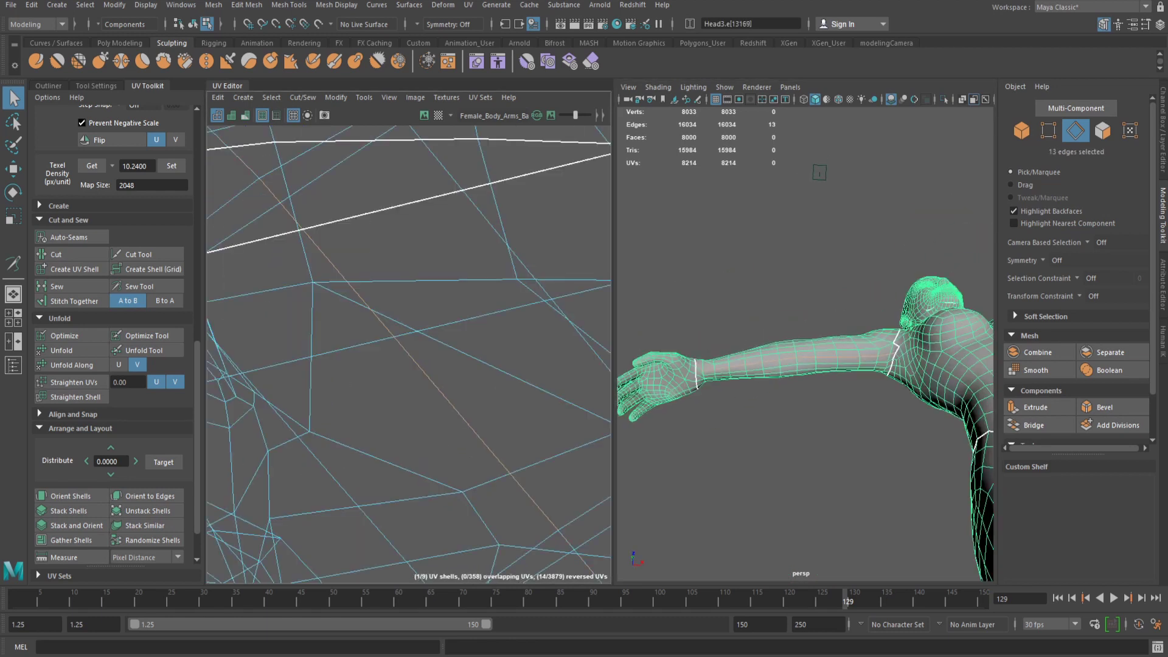
pyautogui.click(56, 254)
# Cut the UVs along the matching underside edges of the character's left arm from shoulder to wrist.
pyautogui.keyDown('alt'); pyautogui.moveTo(852, 414); pyautogui.dragTo(785, 426); pyautogui.keyUp('alt')
pyautogui.click(799, 429)
pyautogui.scroll(1, 517, 425)
pyautogui.doubleClick(799, 429)
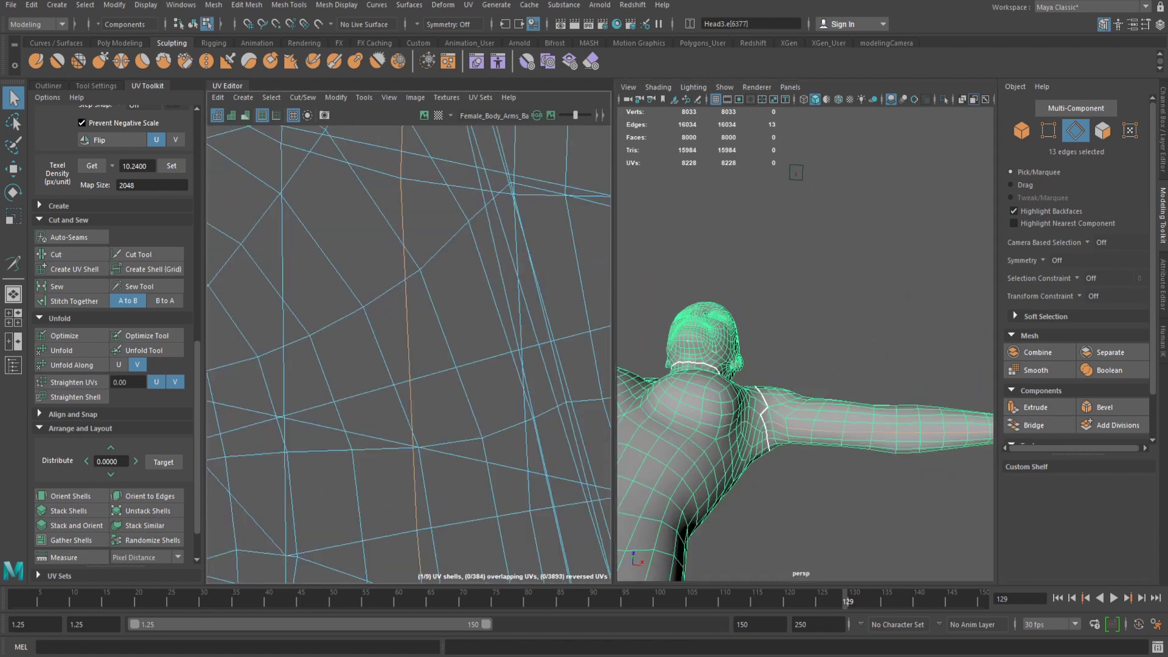
pyautogui.click(56, 254)
# Select the faces of both arm shells and unfold their UVs.
pyautogui.click(809, 292)
pyautogui.scroll(-5, 809, 341)
pyautogui.keyDown('alt'); pyautogui.moveTo(809, 304); pyautogui.dragTo(812, 422); pyautogui.keyUp('alt')
pyautogui.press('F11')
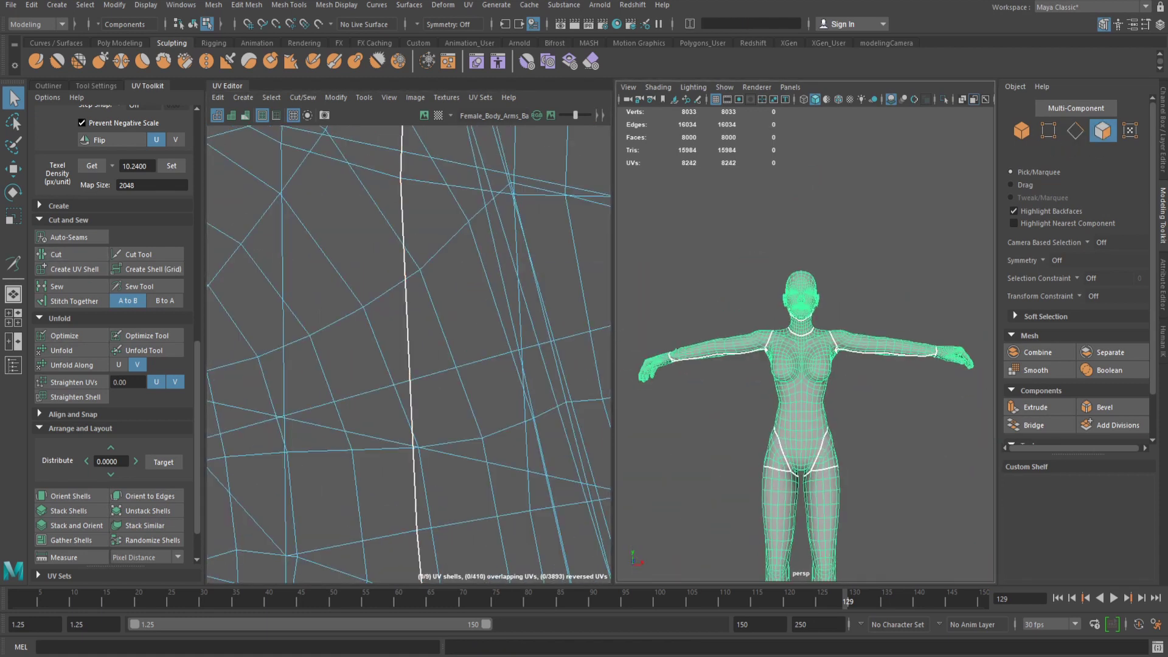
pyautogui.scroll(10, 122, 365)
pyautogui.click(165, 120)
pyautogui.click(882, 347)
pyautogui.scroll(-11, 109, 395)
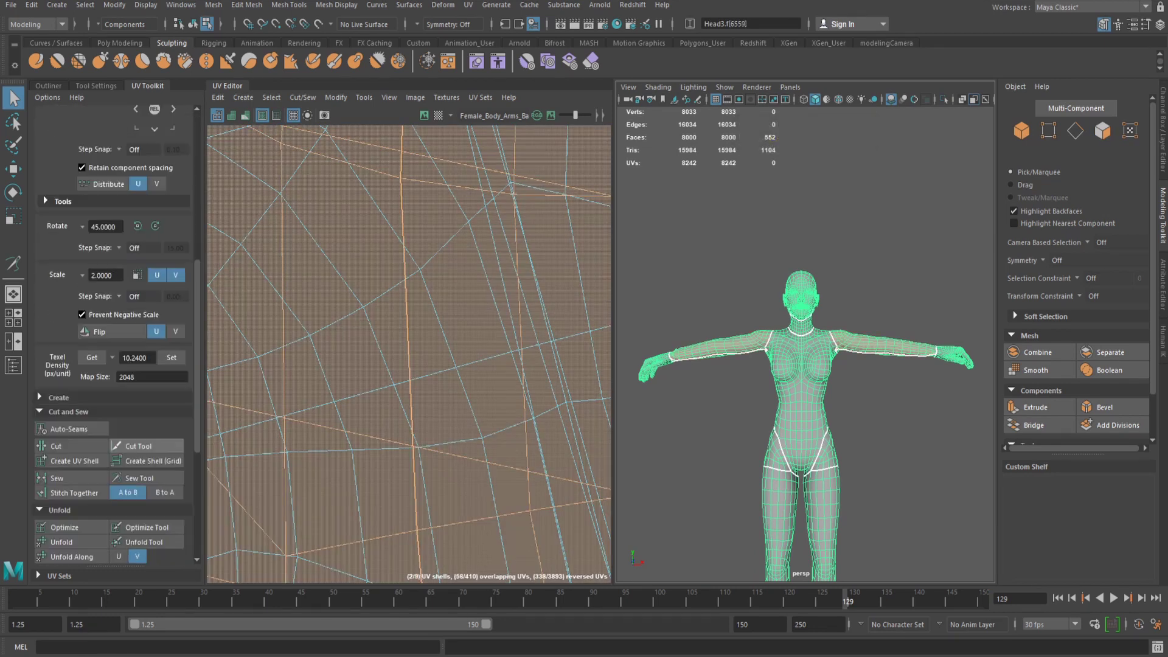
pyautogui.click(61, 465)
pyautogui.scroll(-10, 413, 365)
pyautogui.keyDown('alt'); pyautogui.moveTo(517, 396); pyautogui.dragTo(396, 391, button='middle'); pyautogui.keyUp('alt')
pyautogui.press('w')
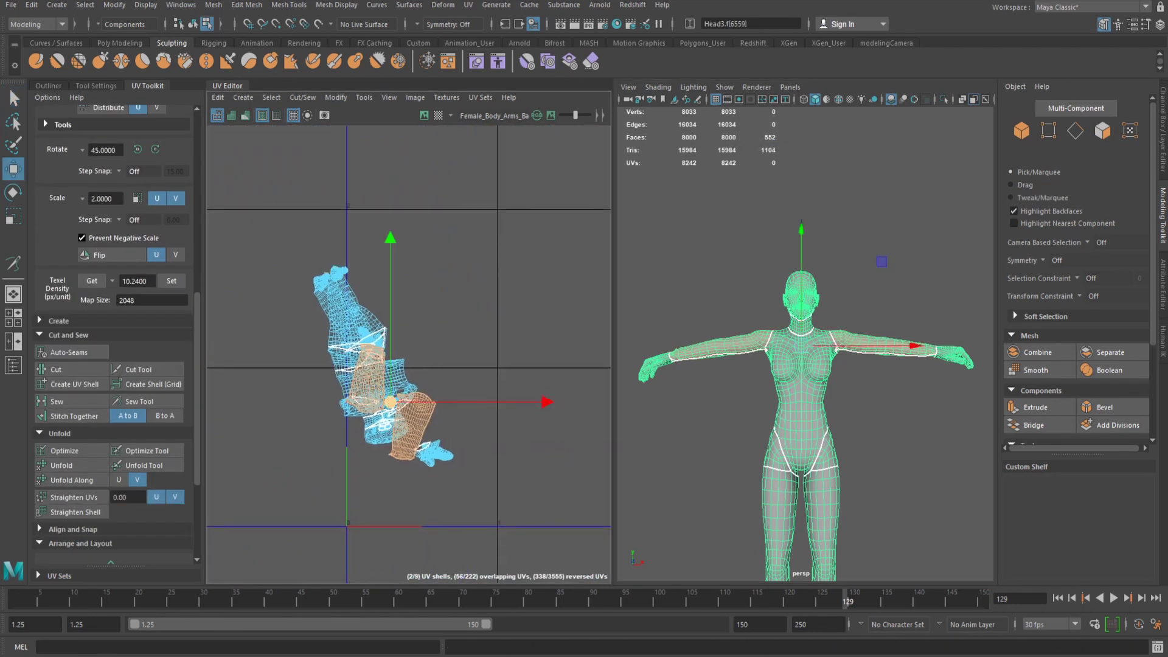
# Move the two unfolded arm shells away from the overlapping UV shells.
pyautogui.moveTo(390, 401); pyautogui.dragTo(508, 303)
pyautogui.click(432, 347)
pyautogui.keyDown('alt'); pyautogui.moveTo(432, 347); pyautogui.dragTo(339, 406, button='middle'); pyautogui.keyUp('alt')
pyautogui.scroll(7, 365, 365)
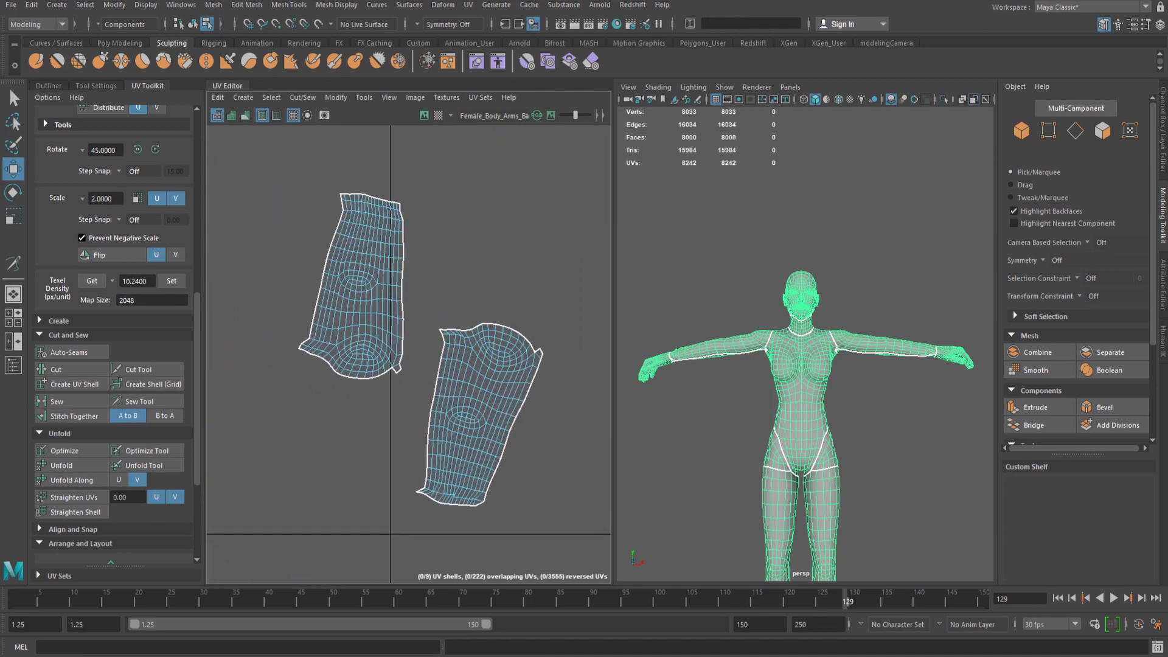
pyautogui.scroll(4, 803, 377)
# Select the edge loops around both ankles and cut the UVs to separate the feet.
pyautogui.click(803, 377)
pyautogui.scroll(4, 803, 377)
pyautogui.keyDown('alt'); pyautogui.moveTo(803, 377); pyautogui.dragTo(974, 377); pyautogui.keyUp('alt')
pyautogui.scroll(3, 806, 378)
pyautogui.keyDown('alt'); pyautogui.moveTo(815, 395); pyautogui.dragTo(800, 334, button='middle'); pyautogui.keyUp('alt')
pyautogui.keyDown('alt'); pyautogui.moveTo(800, 335); pyautogui.dragTo(812, 341); pyautogui.keyUp('alt')
pyautogui.scroll(-8, 806, 365)
pyautogui.click(816, 429)
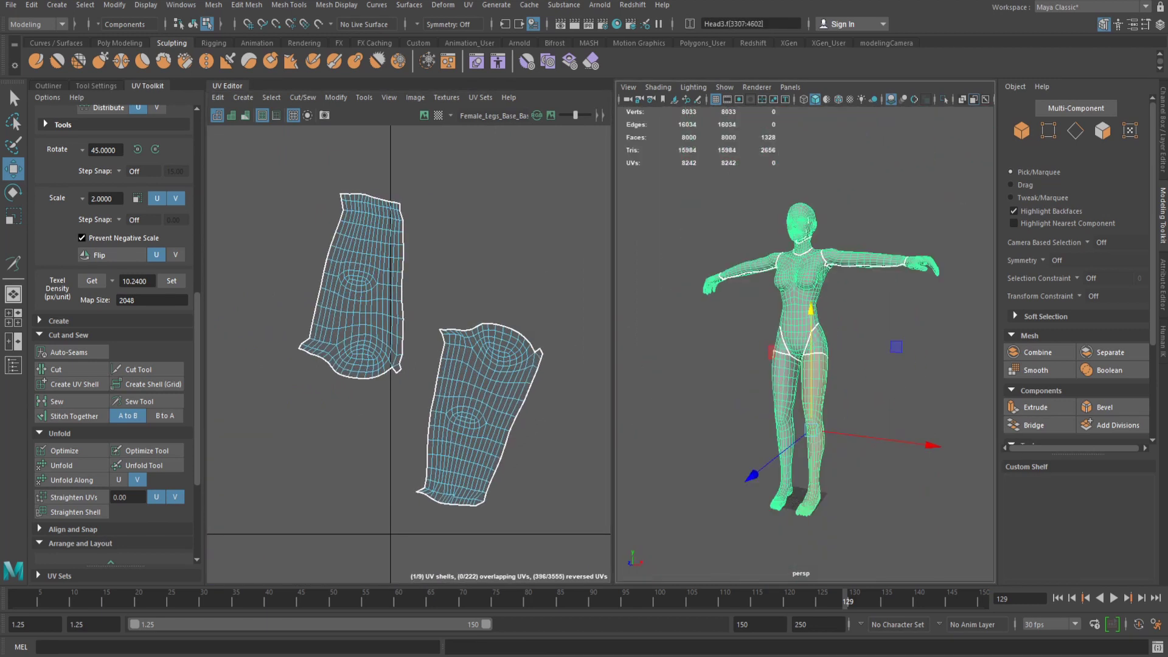
pyautogui.keyDown('alt'); pyautogui.moveTo(817, 429); pyautogui.dragTo(748, 420); pyautogui.keyUp('alt')
pyautogui.scroll(5, 806, 365)
pyautogui.press('F10')
pyautogui.scroll(4, 806, 395)
pyautogui.keyDown('alt'); pyautogui.moveTo(815, 480); pyautogui.dragTo(806, 341, button='middle'); pyautogui.keyUp('alt')
pyautogui.doubleClick(817, 370)
pyautogui.keyDown('shift'); pyautogui.doubleClick(666, 384); pyautogui.keyUp('shift')
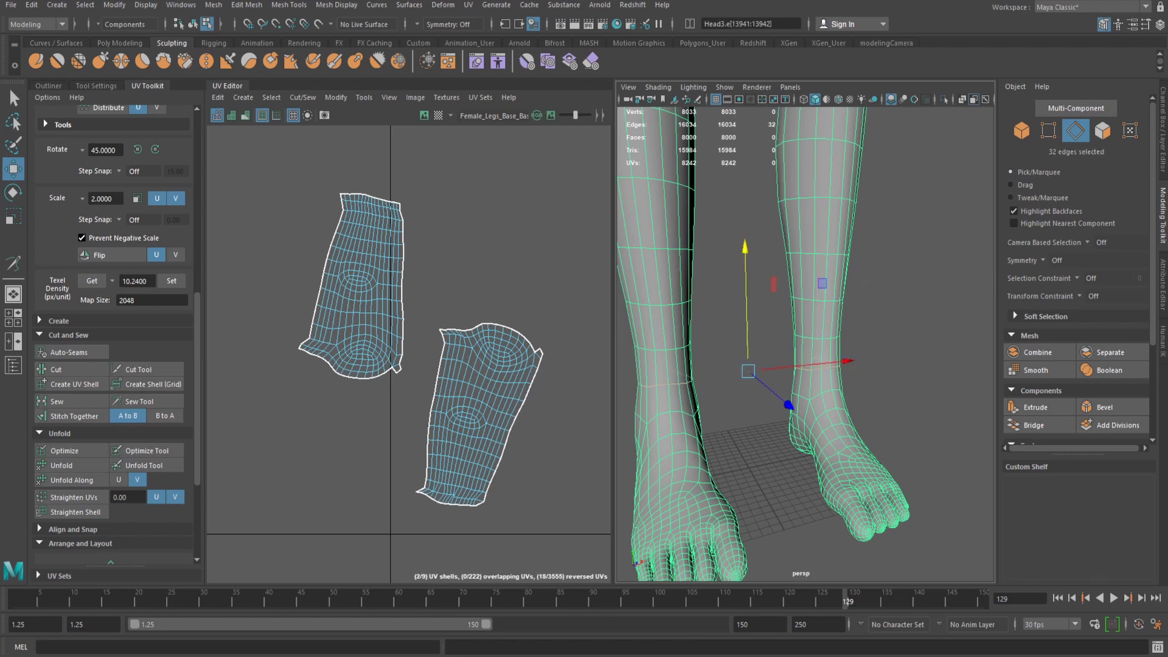
pyautogui.click(56, 370)
# Select the lengthwise edge loops running along the inner side of both legs.
pyautogui.keyDown('alt'); pyautogui.moveTo(761, 365); pyautogui.dragTo(816, 347); pyautogui.keyUp('alt')
pyautogui.keyDown('alt'); pyautogui.moveTo(815, 347); pyautogui.dragTo(818, 426, button='middle'); pyautogui.keyUp('alt')
pyautogui.doubleClick(836, 377)
pyautogui.keyDown('alt'); pyautogui.moveTo(864, 378); pyautogui.dragTo(755, 378); pyautogui.keyUp('alt')
pyautogui.scroll(-4, 806, 366)
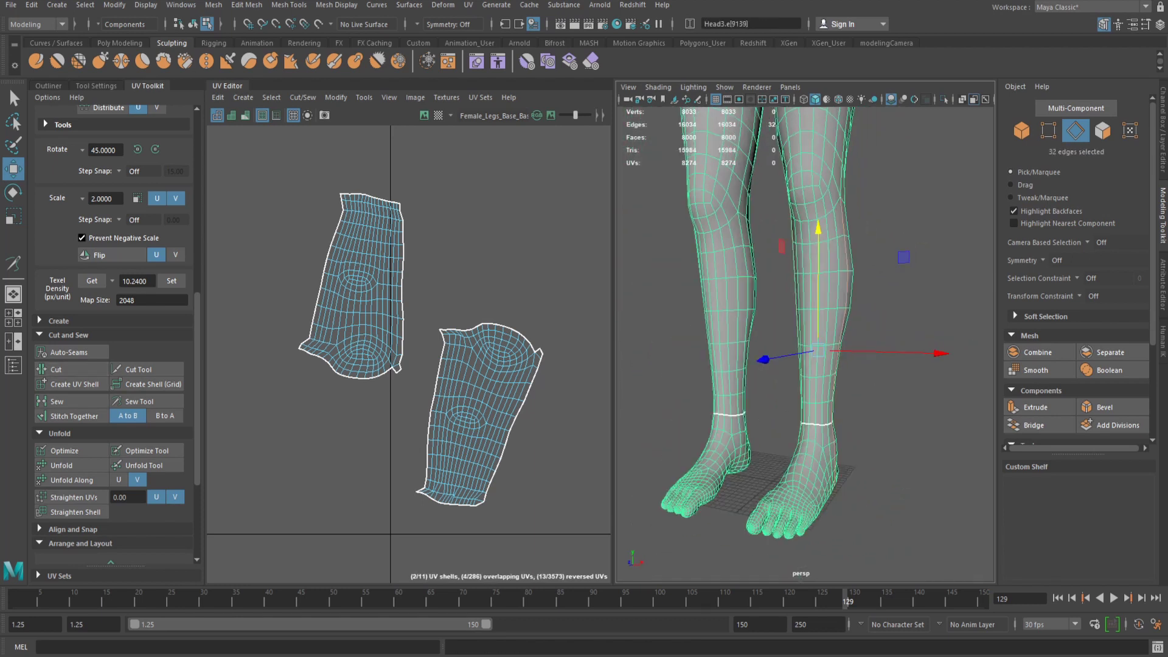
pyautogui.scroll(4, 806, 365)
pyautogui.keyDown('shift'); pyautogui.doubleClick(771, 365); pyautogui.keyUp('shift')
pyautogui.keyDown('alt'); pyautogui.moveTo(810, 304); pyautogui.dragTo(803, 450, button='middle'); pyautogui.keyUp('alt')
pyautogui.keyDown('alt'); pyautogui.moveTo(791, 365); pyautogui.dragTo(833, 359); pyautogui.keyUp('alt')
pyautogui.scroll(-2, 806, 365)
pyautogui.keyDown('alt'); pyautogui.moveTo(806, 439); pyautogui.dragTo(806, 265, button='middle'); pyautogui.keyUp('alt')
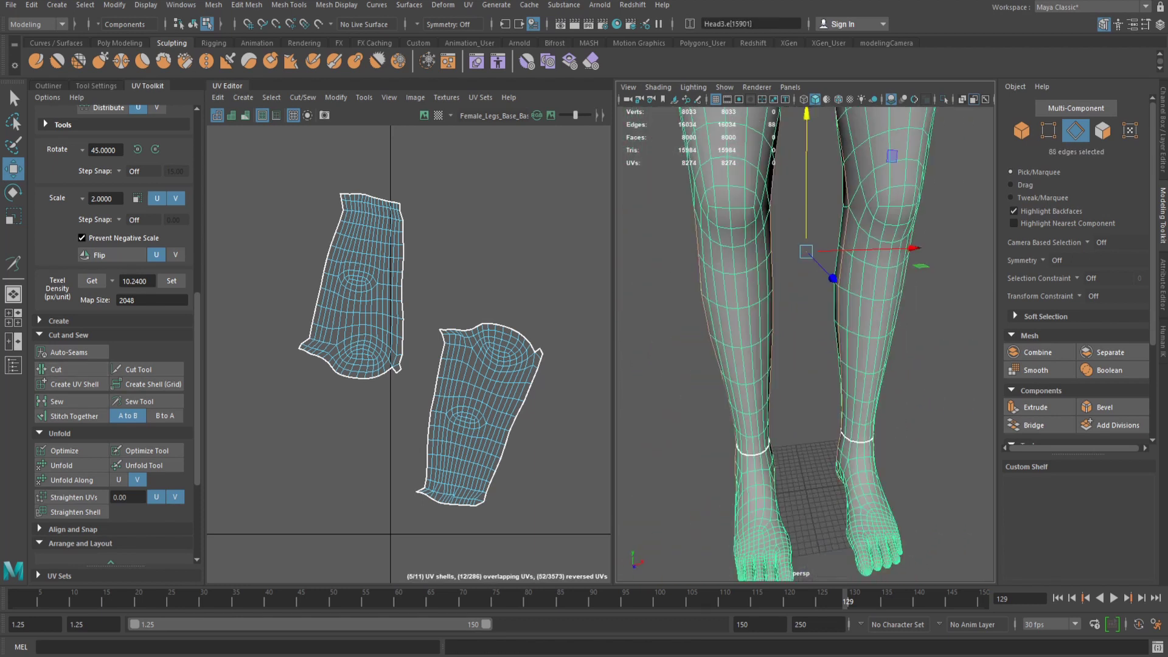
# Deselect the surplus edges of the leg loops that lie outside the inner leg seams.
pyautogui.keyDown('alt'); pyautogui.moveTo(754, 365); pyautogui.dragTo(931, 347); pyautogui.keyUp('alt')
pyautogui.keyDown('alt'); pyautogui.moveTo(791, 438); pyautogui.dragTo(906, 332, button='middle'); pyautogui.keyUp('alt')
pyautogui.keyDown('ctrl'); pyautogui.moveTo(933, 454); pyautogui.dragTo(734, 304); pyautogui.keyUp('ctrl')
pyautogui.keyDown('alt'); pyautogui.moveTo(733, 304); pyautogui.dragTo(980, 332); pyautogui.keyUp('alt')
pyautogui.click(57, 370)
pyautogui.scroll(-8, 806, 341)
pyautogui.scroll(7, 806, 341)
pyautogui.keyDown('alt'); pyautogui.moveTo(792, 341); pyautogui.dragTo(743, 322); pyautogui.keyUp('alt')
pyautogui.hotkey('ctrl', 'z')
# Deselect the remaining unwanted edges and cut the UVs along both inner legs from crotch to ankle.
pyautogui.keyDown('ctrl'); pyautogui.moveTo(686, 277); pyautogui.dragTo(740, 496); pyautogui.keyUp('ctrl')
pyautogui.moveTo(925, 483)
pyautogui.keyDown('ctrl'); pyautogui.mouseDown()
pyautogui.moveTo(827, 191)
pyautogui.moveTo(926, 484)
pyautogui.mouseUp(); pyautogui.keyUp('ctrl')
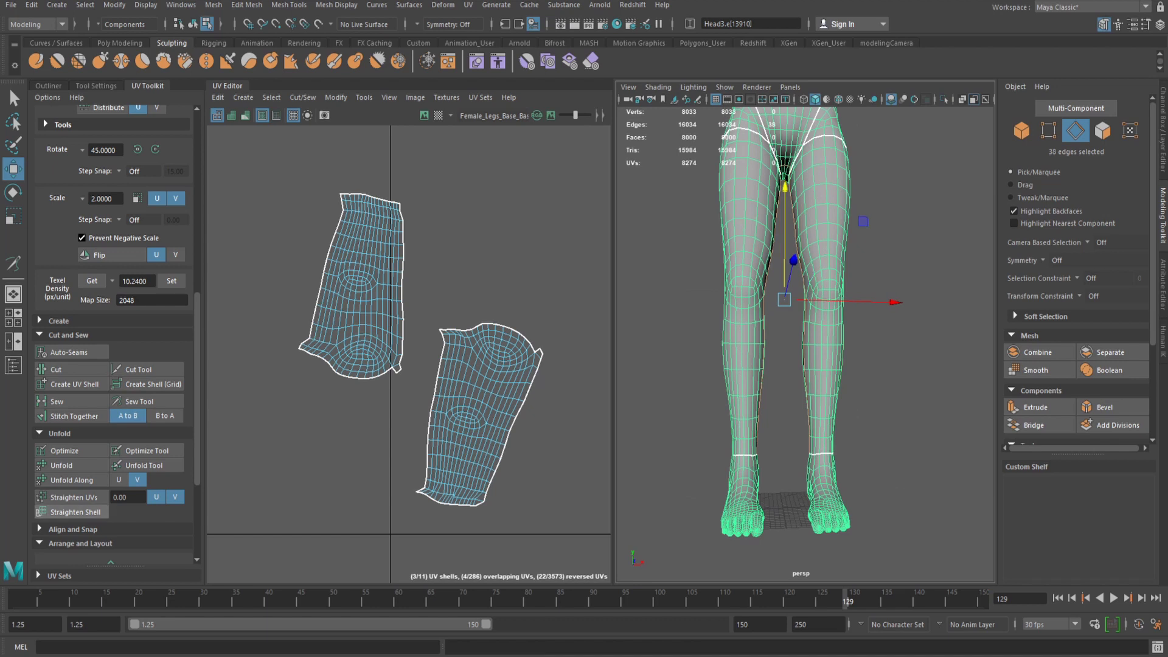
pyautogui.click(56, 370)
# Select both leg shells, unfold their UVs and move them away from the overlapping shells.
pyautogui.scroll(11, 56, 370)
pyautogui.click(161, 120)
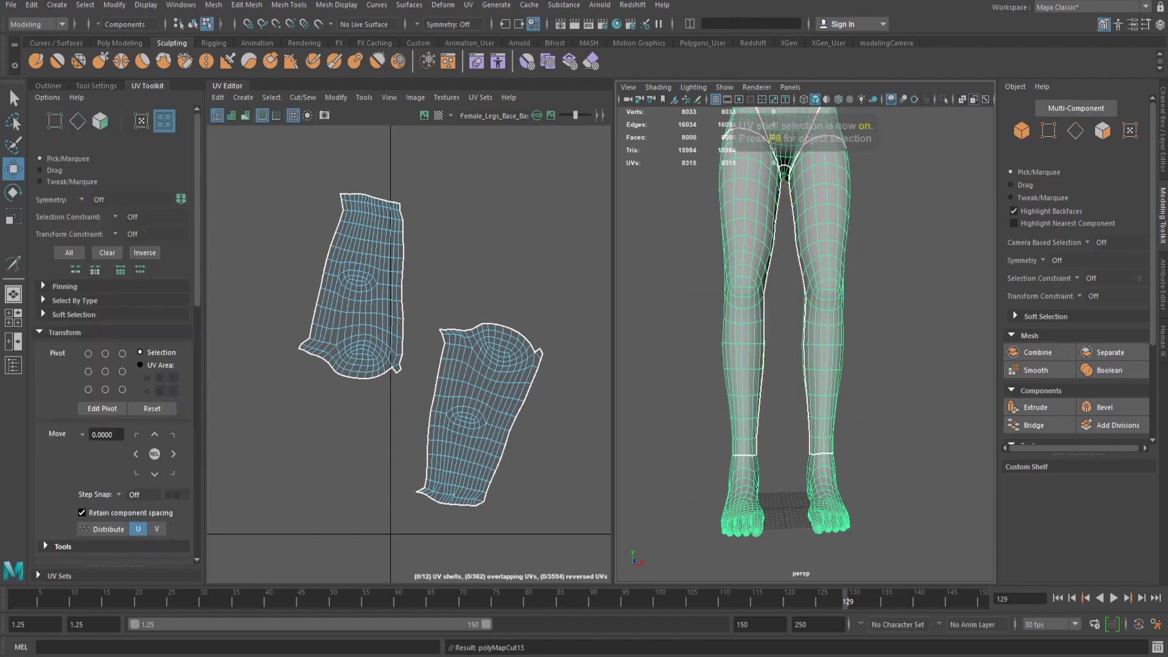
pyautogui.click(748, 256)
pyautogui.keyDown('shift'); pyautogui.click(824, 256); pyautogui.keyUp('shift')
pyautogui.scroll(-13, 72, 377)
pyautogui.click(72, 389)
pyautogui.scroll(-6, 506, 374)
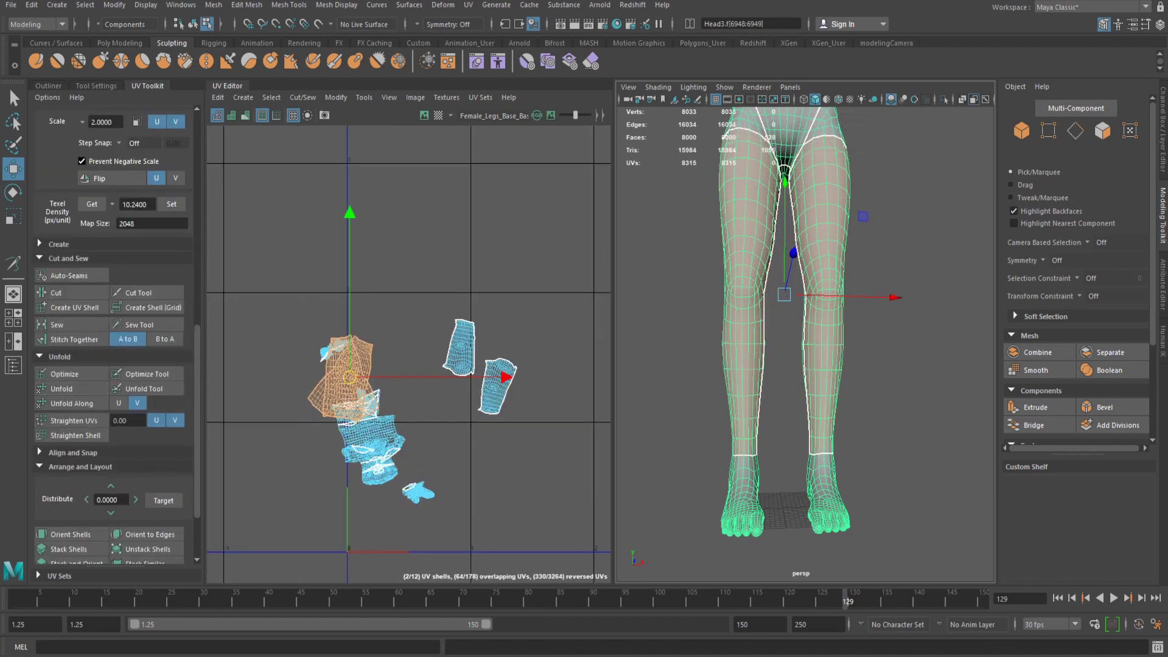
pyautogui.moveTo(348, 378); pyautogui.dragTo(511, 280)
pyautogui.scroll(5, 116, 365)
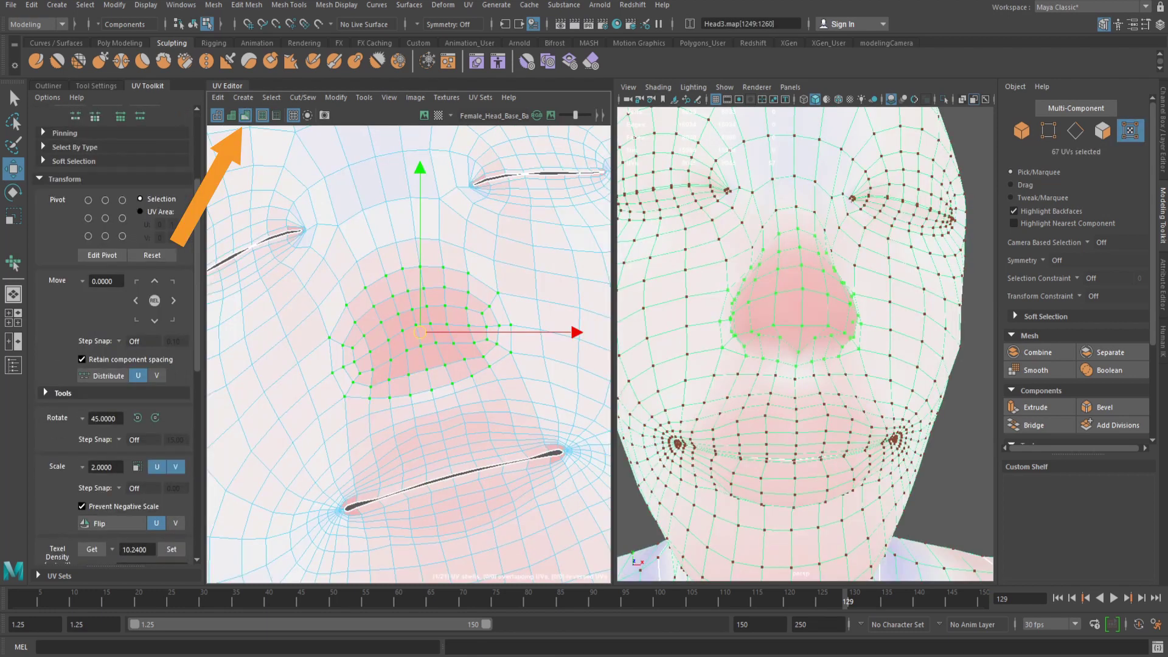
# Undo the last UV move and smooth the selected nose UVs with the unfold and relax tool.
pyautogui.hotkey('ctrl', 'z')
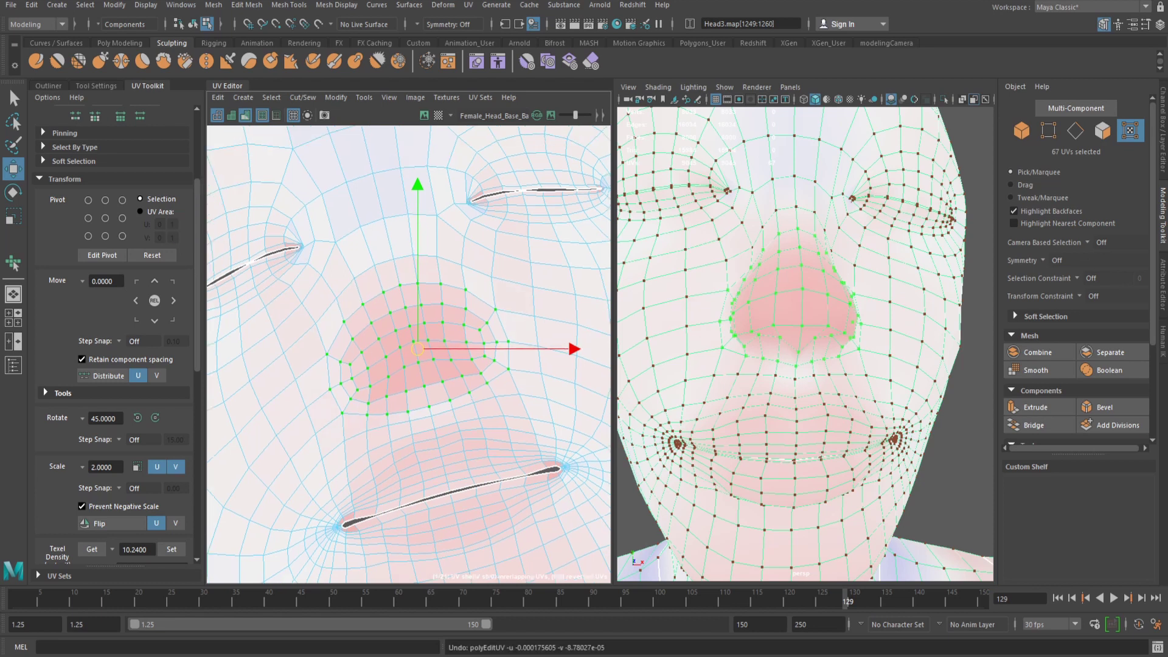
pyautogui.click(364, 98)
pyautogui.click(387, 216)
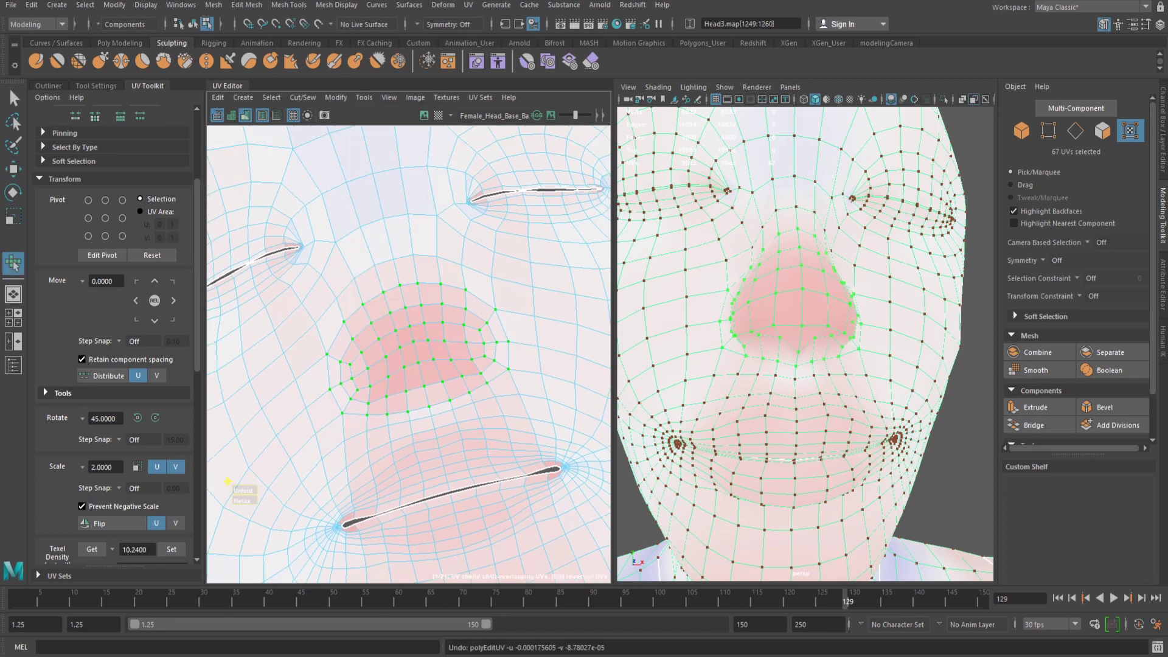
pyautogui.scroll(-5, 508, 453)
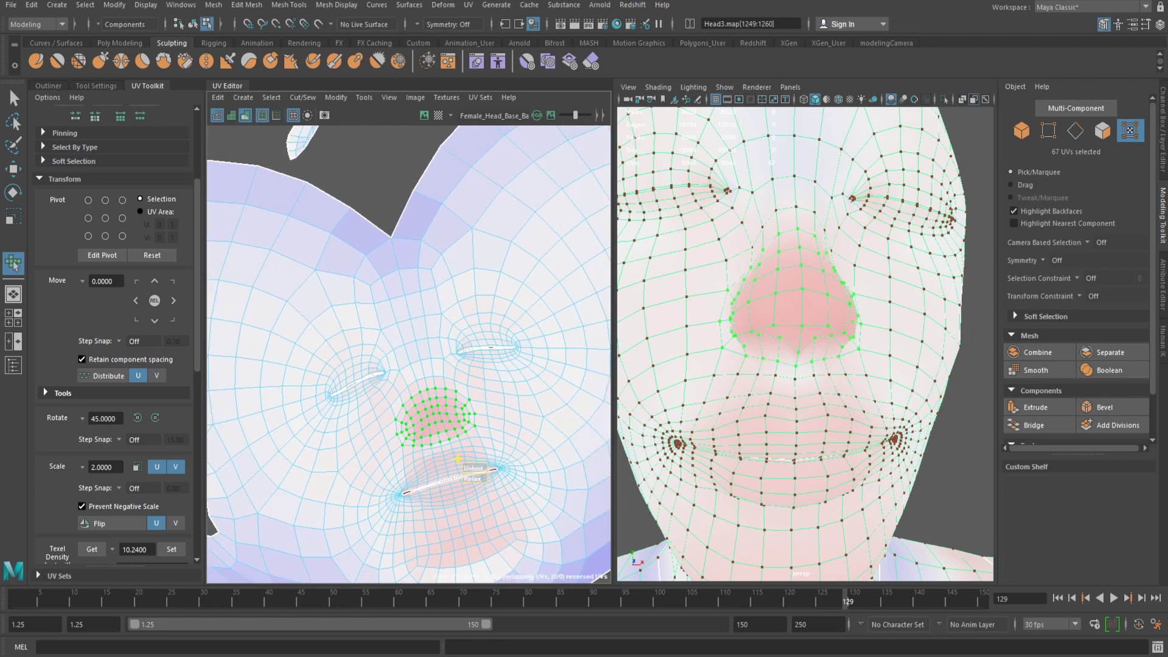
pyautogui.moveTo(386, 189)
pyautogui.mouseDown()
pyautogui.moveTo(420, 180)
pyautogui.moveTo(414, 189)
pyautogui.moveTo(398, 179)
pyautogui.mouseUp()
pyautogui.click(369, 170)
# Show the full UV layout of the body and turn off the UV distortion display.
pyautogui.scroll(-12, 409, 355)
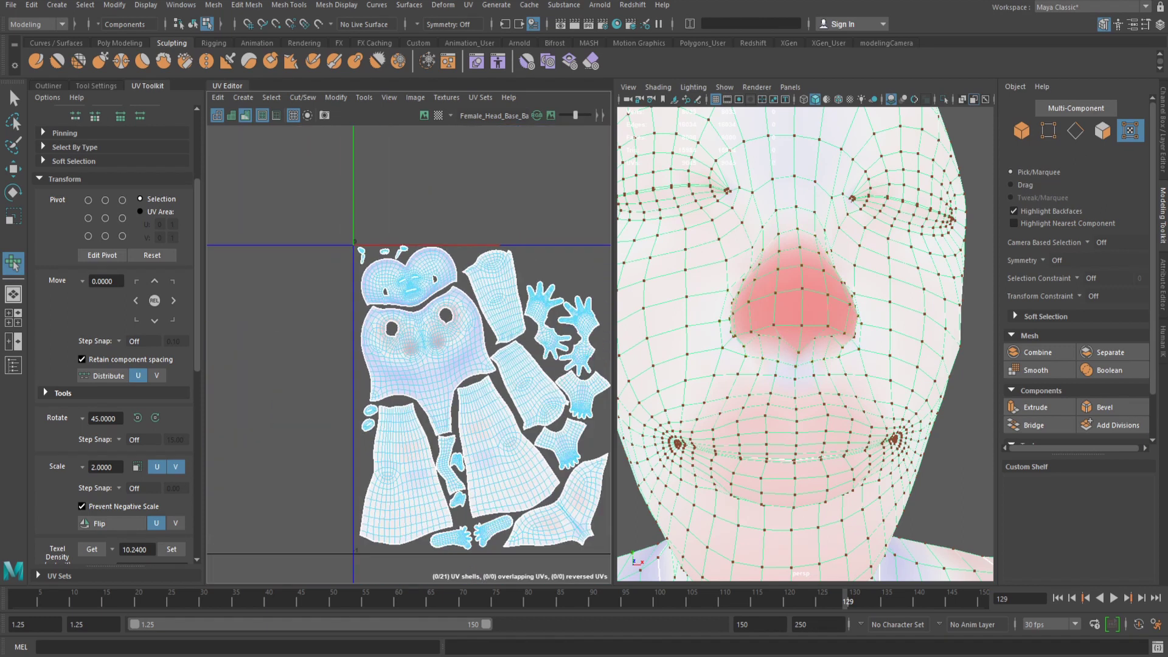
pyautogui.keyDown('alt'); pyautogui.moveTo(414, 310); pyautogui.dragTo(349, 242, button='middle'); pyautogui.keyUp('alt')
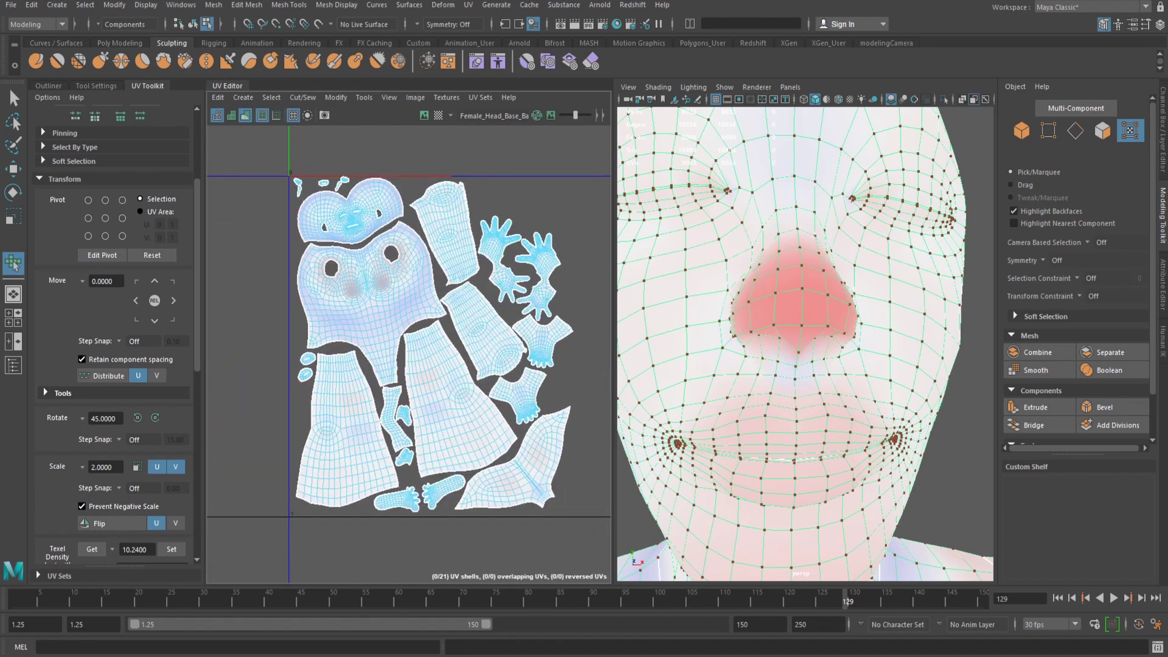
pyautogui.click(246, 115)
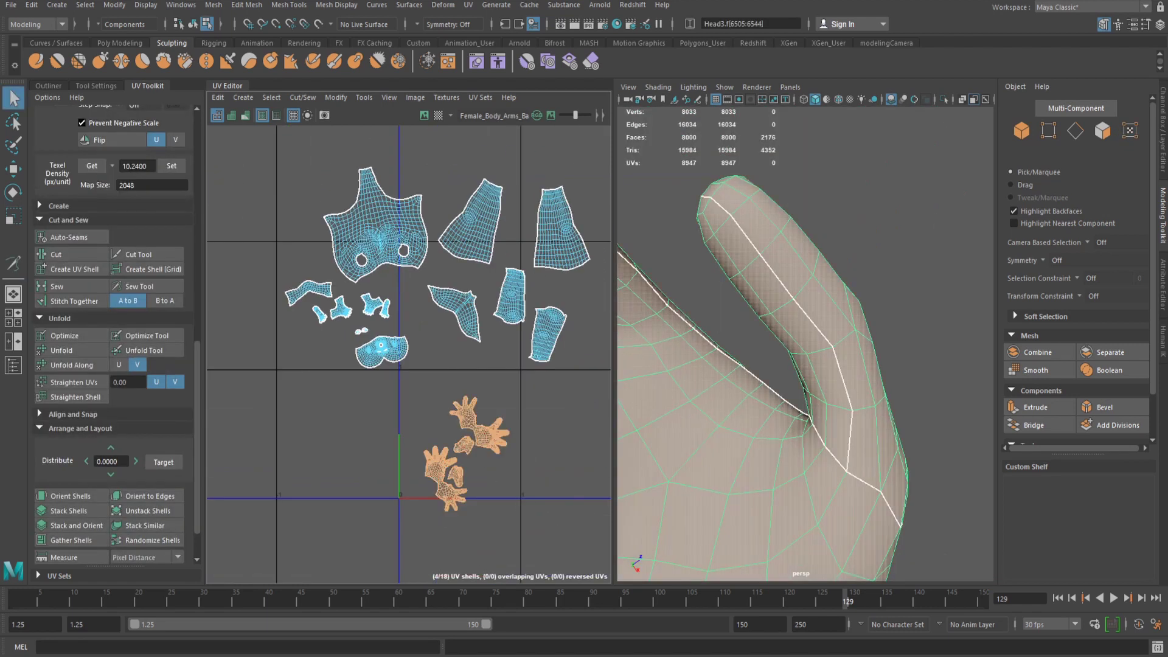
# Move the hand shells up to the other body shells and select all UV shells.
pyautogui.press('w')
pyautogui.scroll(1, 467, 448)
pyautogui.moveTo(586, 494); pyautogui.dragTo(339, 194)
pyautogui.keyDown('shift'); pyautogui.moveTo(253, 308); pyautogui.dragTo(332, 373); pyautogui.keyUp('shift')
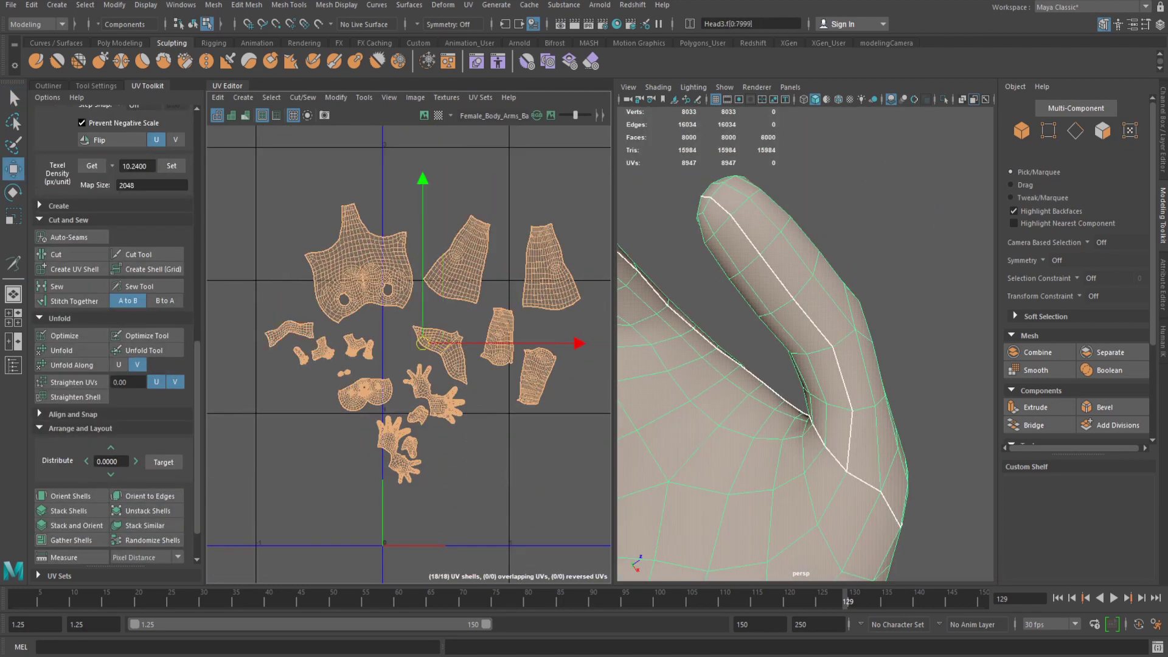
pyautogui.scroll(-2, 146, 475)
pyautogui.click(293, 475)
pyautogui.moveTo(235, 156); pyautogui.dragTo(606, 508)
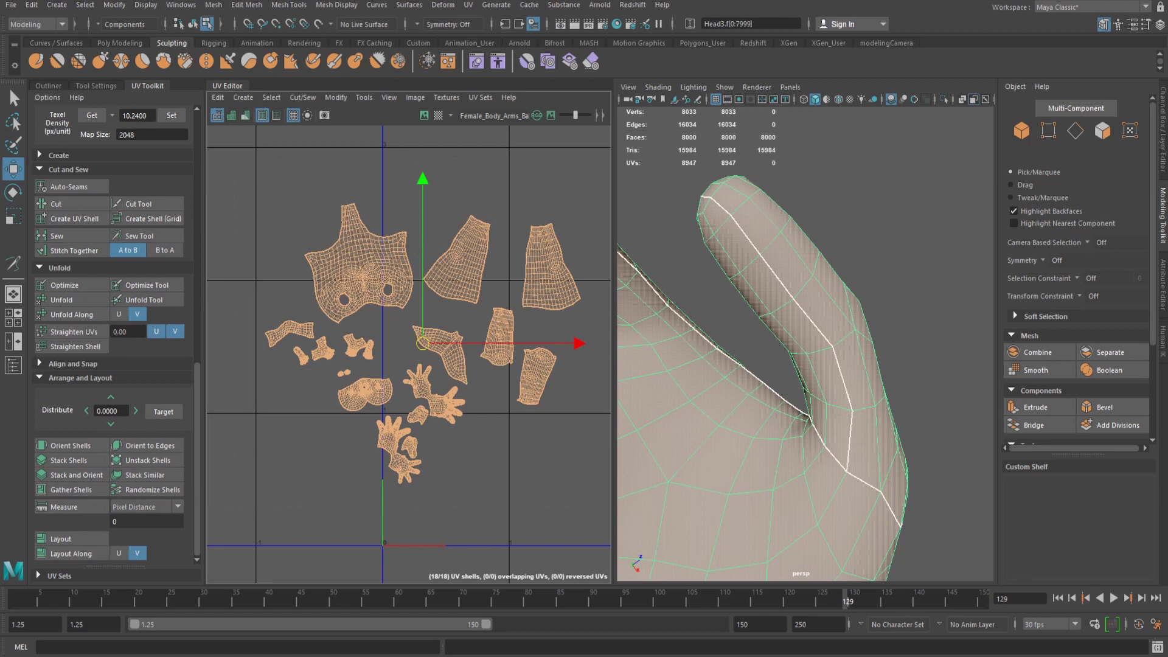
# Set the texel density of all selected shells to 10.24 px/unit at a map size of 2048.
pyautogui.scroll(4, 146, 389)
pyautogui.scroll(-4, 146, 389)
pyautogui.scroll(4, 146, 390)
pyautogui.scroll(-1, 146, 389)
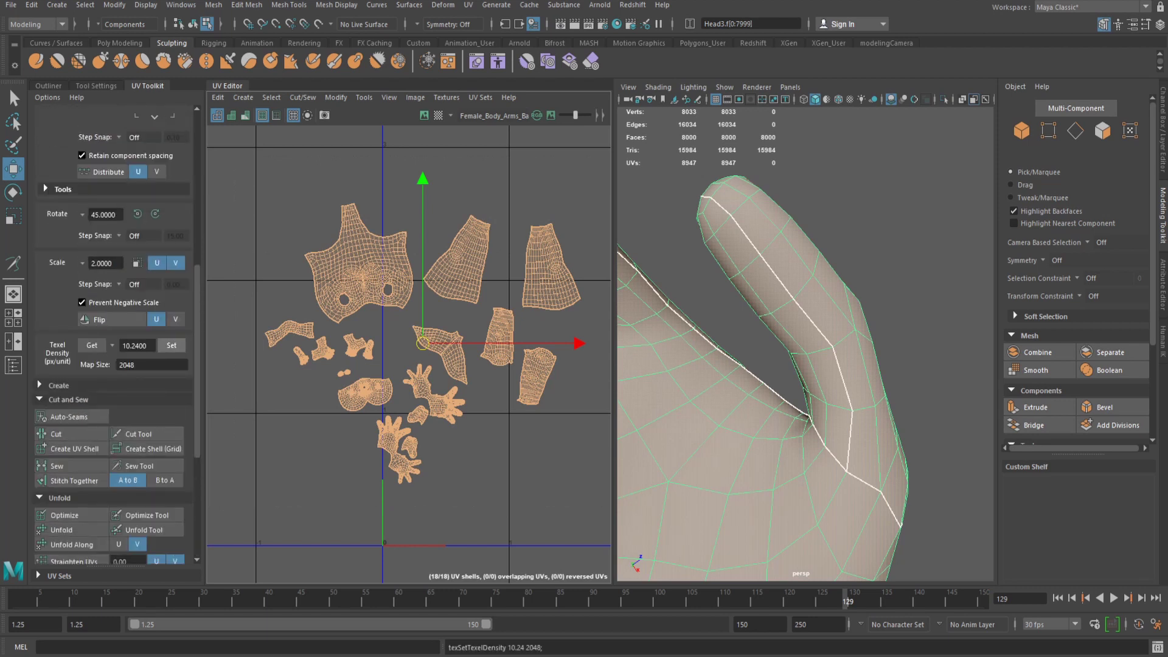
# Arrange the body's UV shells one by one into a compact layout with the limbs and hands around the torso.
pyautogui.click(263, 208)
pyautogui.moveTo(264, 209); pyautogui.dragTo(578, 424)
pyautogui.moveTo(423, 326); pyautogui.dragTo(456, 360)
pyautogui.hotkey('ctrl', 'z')
pyautogui.moveTo(371, 429); pyautogui.dragTo(414, 398)
pyautogui.click(536, 376)
pyautogui.moveTo(536, 376); pyautogui.dragTo(397, 286)
pyautogui.click(457, 259)
pyautogui.moveTo(457, 260); pyautogui.dragTo(492, 341)
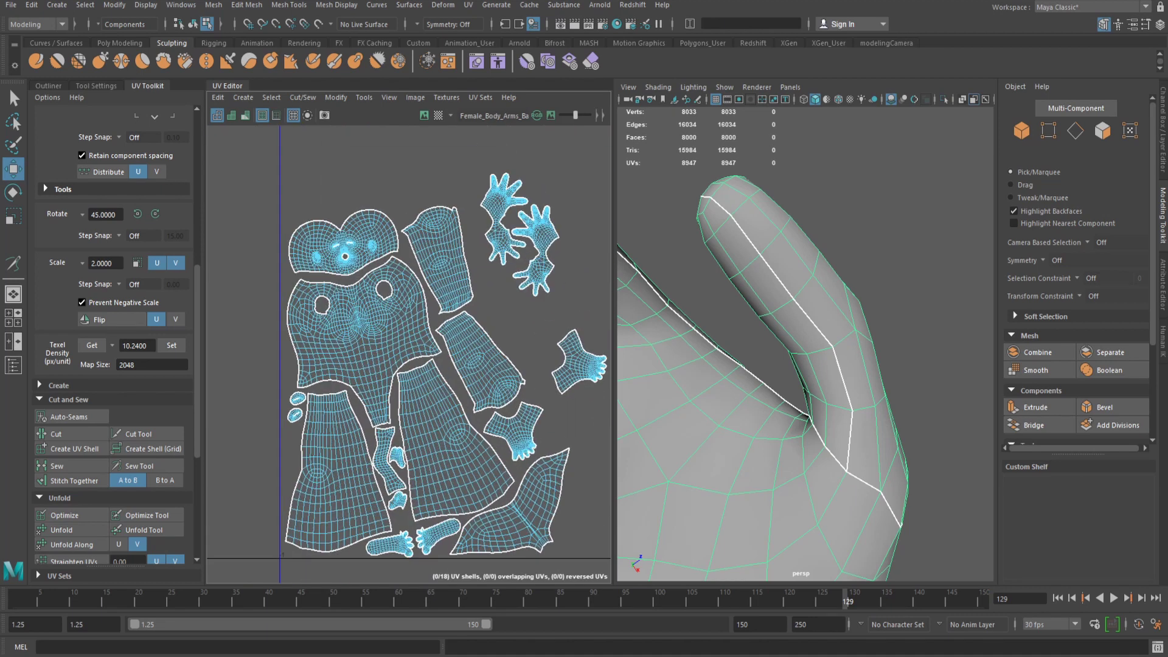
# Move the hand shells closer to the arm shells in the layout.
pyautogui.keyDown('alt'); pyautogui.moveTo(578, 362); pyautogui.dragTo(545, 378, button='middle'); pyautogui.keyUp('alt')
pyautogui.click(545, 379)
pyautogui.click(471, 235)
pyautogui.moveTo(471, 236); pyautogui.dragTo(489, 303)
pyautogui.click(503, 266)
# Rotate the outlying foot shell so its toes point down and place it just below the hand shells.
pyautogui.click(546, 379)
pyautogui.moveTo(546, 379); pyautogui.dragTo(517, 373)
pyautogui.press('e')
pyautogui.moveTo(527, 216); pyautogui.dragTo(608, 337)
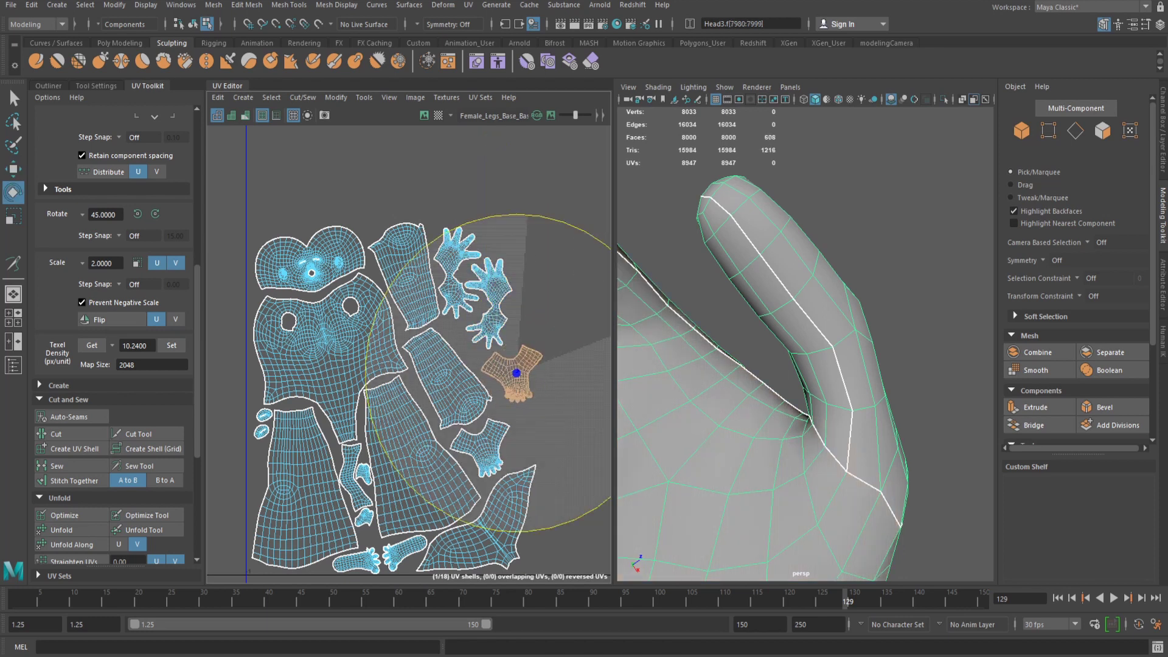
pyautogui.press('w')
pyautogui.moveTo(516, 373); pyautogui.dragTo(512, 381)
# Select all UV shells, then scale and reposition them together to fit inside a single UV tile.
pyautogui.scroll(-5, 480, 346)
pyautogui.keyDown('alt'); pyautogui.moveTo(481, 347); pyautogui.dragTo(426, 381, button='middle'); pyautogui.keyUp('alt')
pyautogui.moveTo(304, 298); pyautogui.dragTo(493, 502)
pyautogui.press('r')
pyautogui.press('w')
pyautogui.moveTo(396, 400); pyautogui.dragTo(435, 378)
pyautogui.press('r')
pyautogui.press('w')
pyautogui.moveTo(420, 379); pyautogui.dragTo(416, 380)
pyautogui.click(412, 481)
pyautogui.scroll(3, 412, 479)
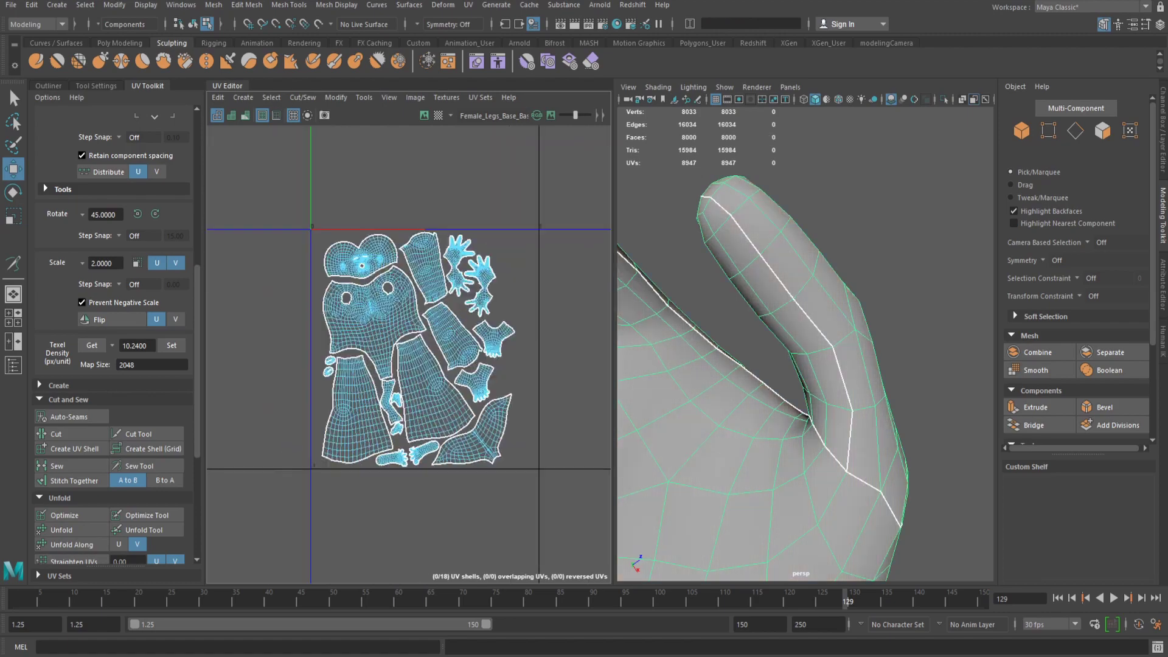
pyautogui.keyDown('alt'); pyautogui.moveTo(412, 389); pyautogui.dragTo(409, 429, button='middle'); pyautogui.keyUp('alt')
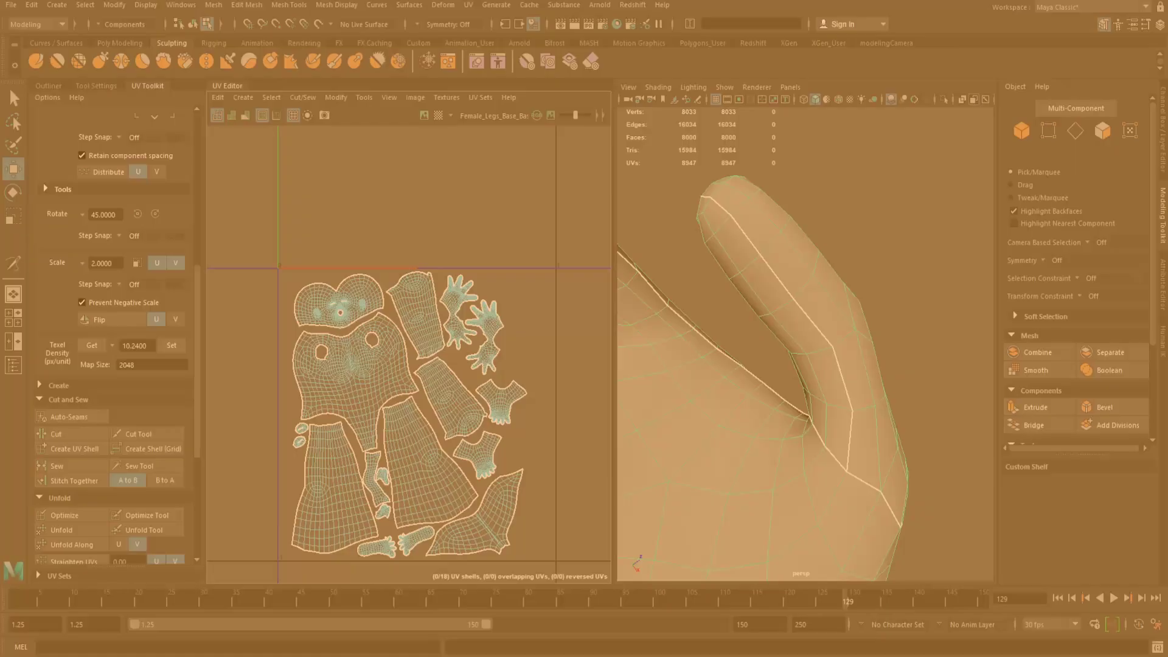